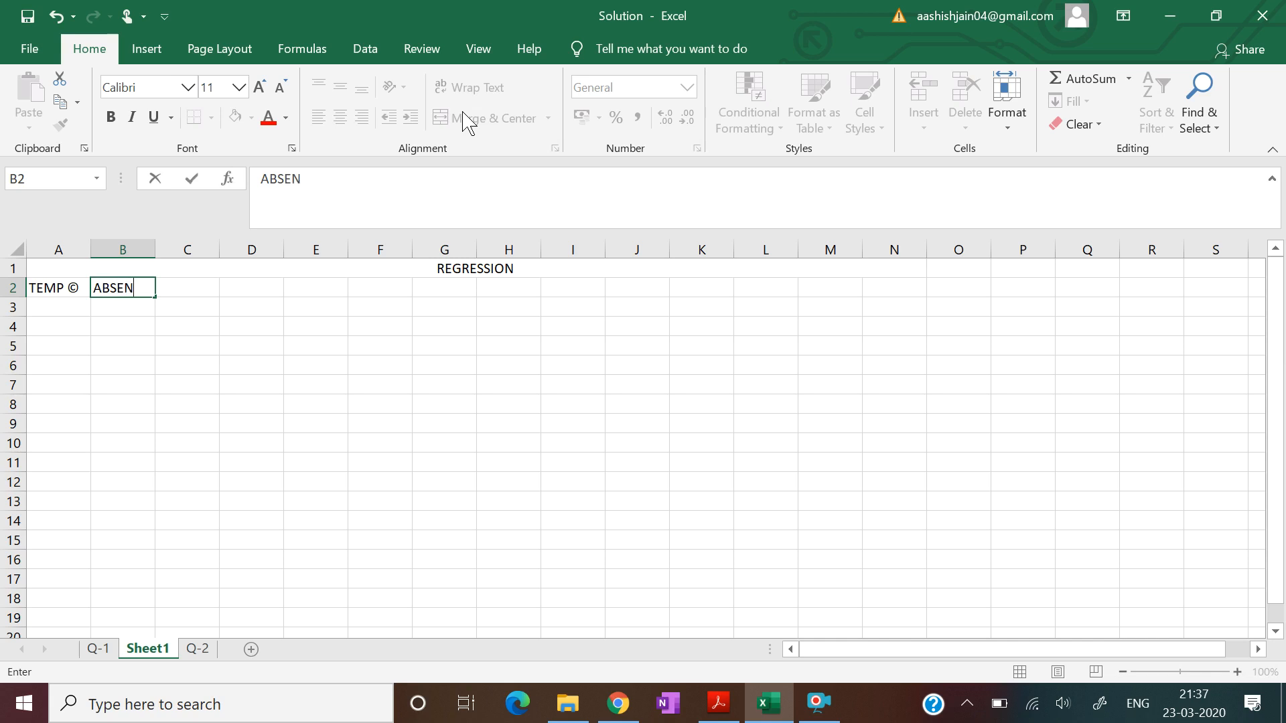
Complete the B2 heading as "ABSENTEES" and widen column B to fit it.
key("BackSpace")
key("BackSpace")
type("ES")
key("Return")
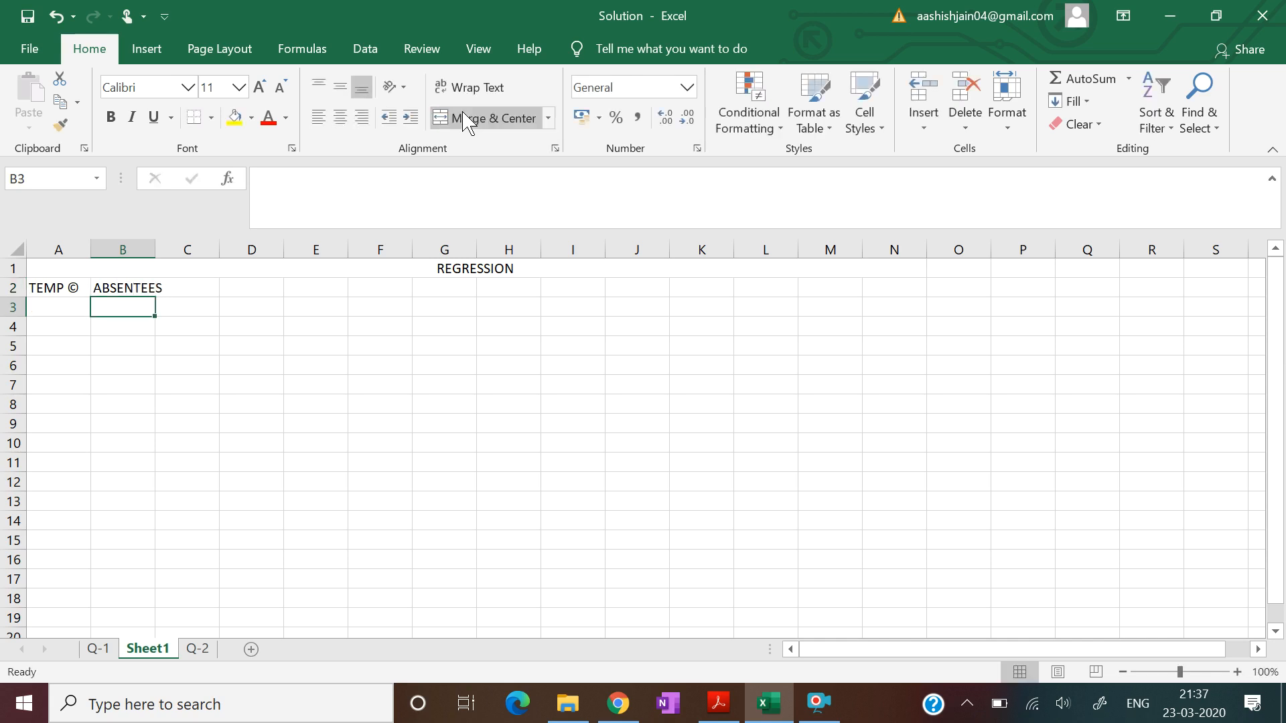
left_click_drag(158, 241, 178, 241)
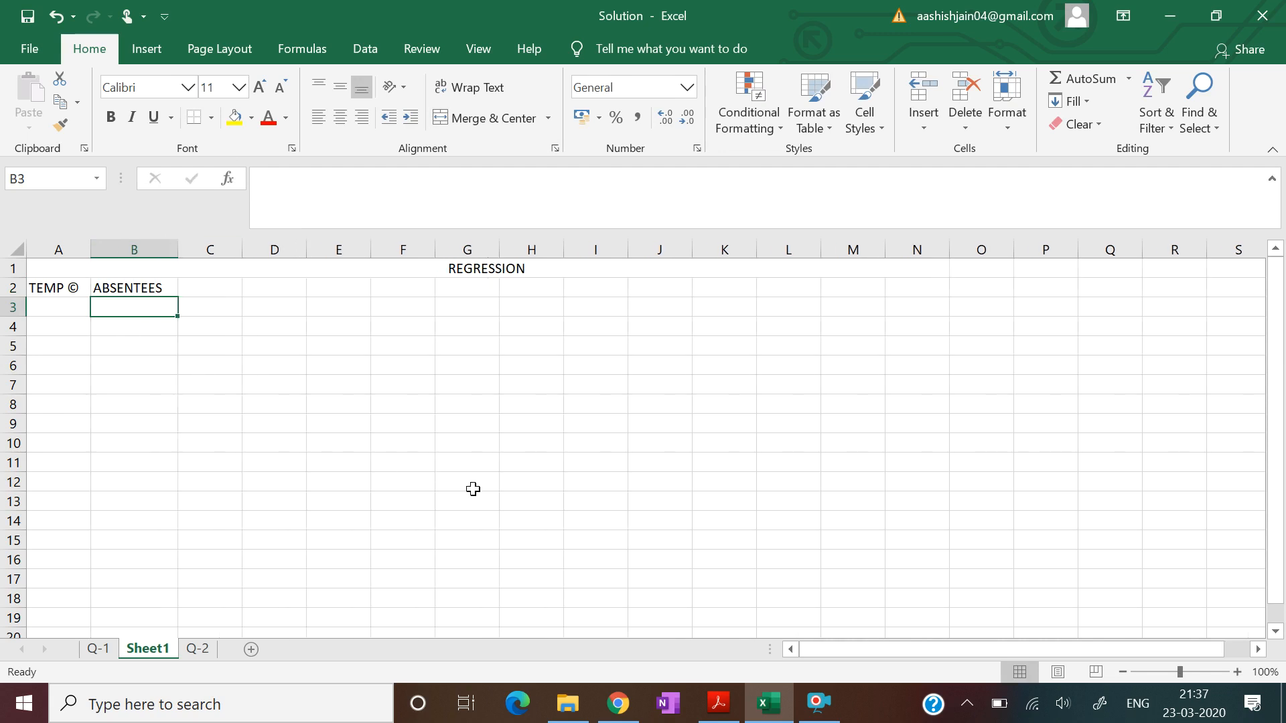
Consult the question PDF in Acrobat Reader and fill A3:A11 with temperatures from 5 to 45 in increments of 5.
left_click(723, 709)
left_click(723, 710)
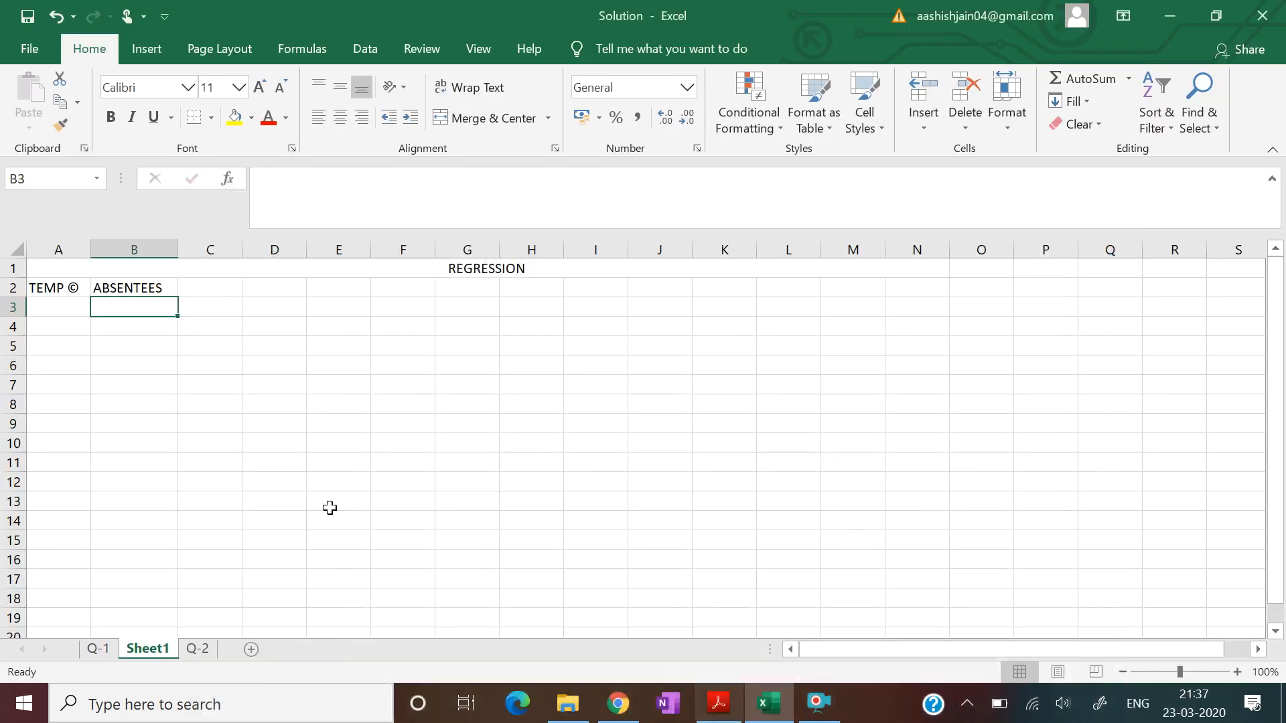
left_click(50, 307)
type("5")
key("Return")
type("10")
key("Return")
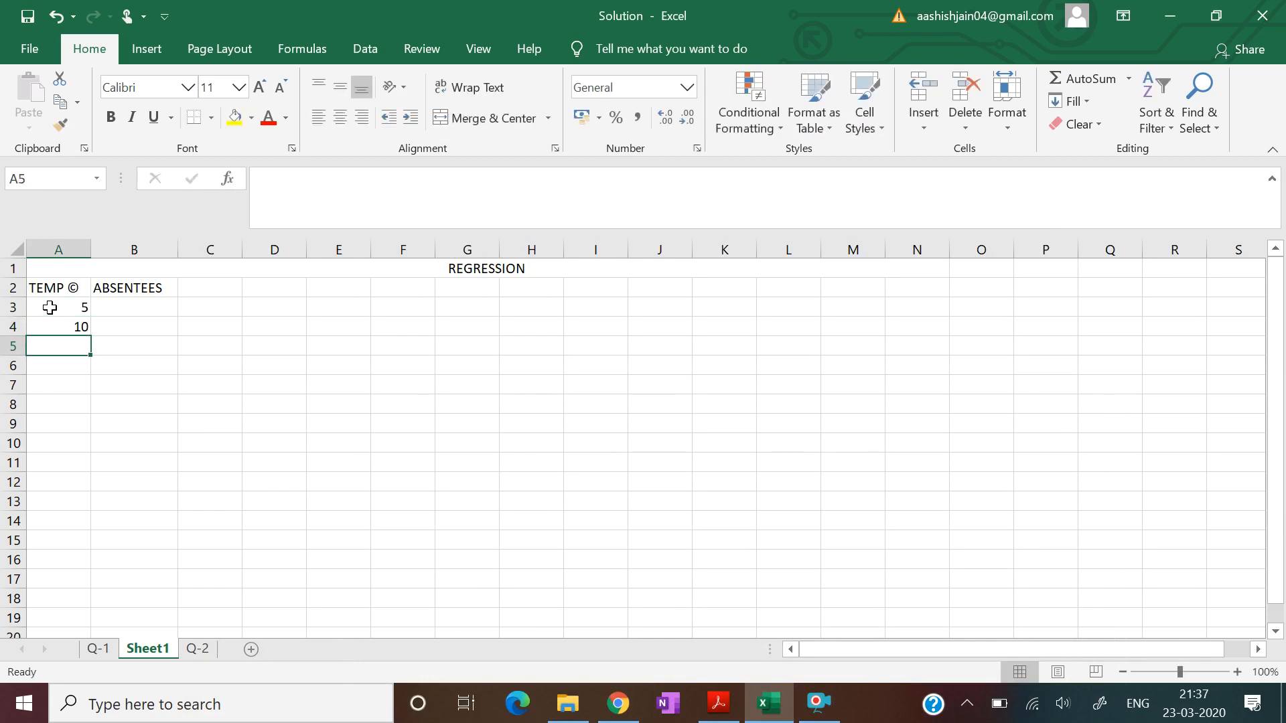
left_click(718, 706)
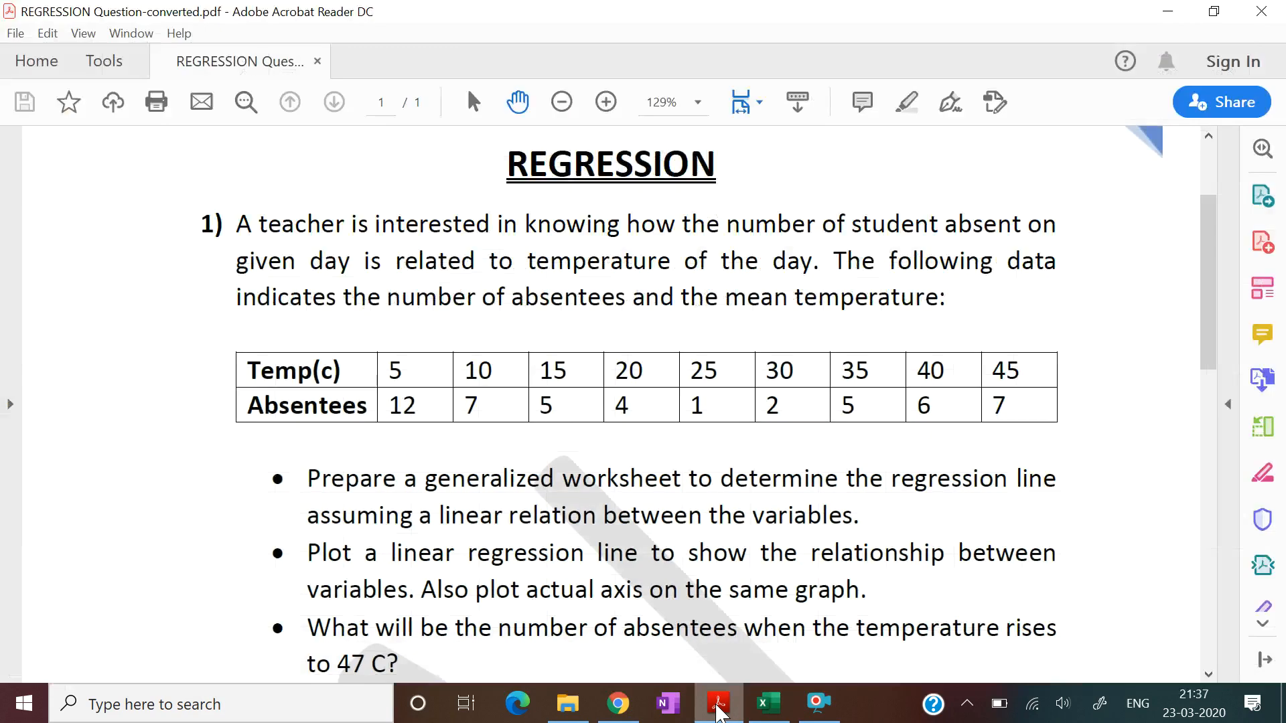
left_click(719, 707)
left_click_drag(83, 310, 83, 460)
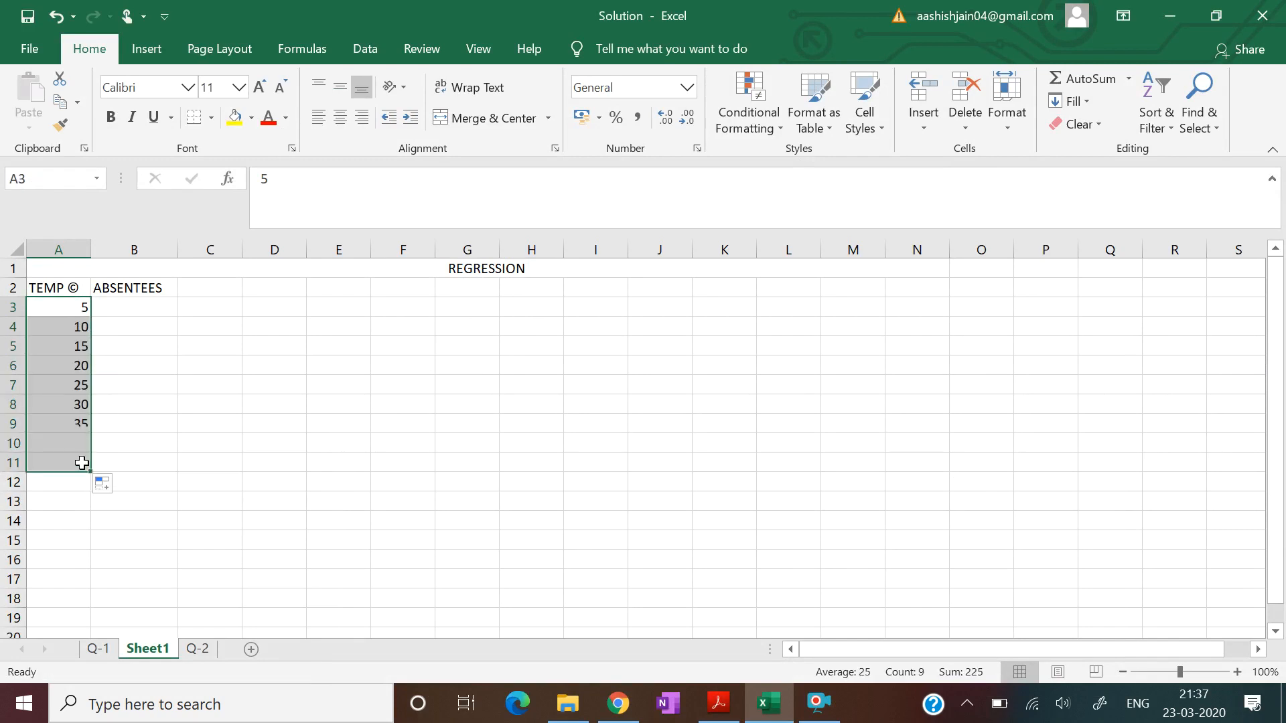
left_click(322, 440)
Enter the absentee counts 12, 7, 5 and 4 in cells B3 to B6.
left_click(145, 306)
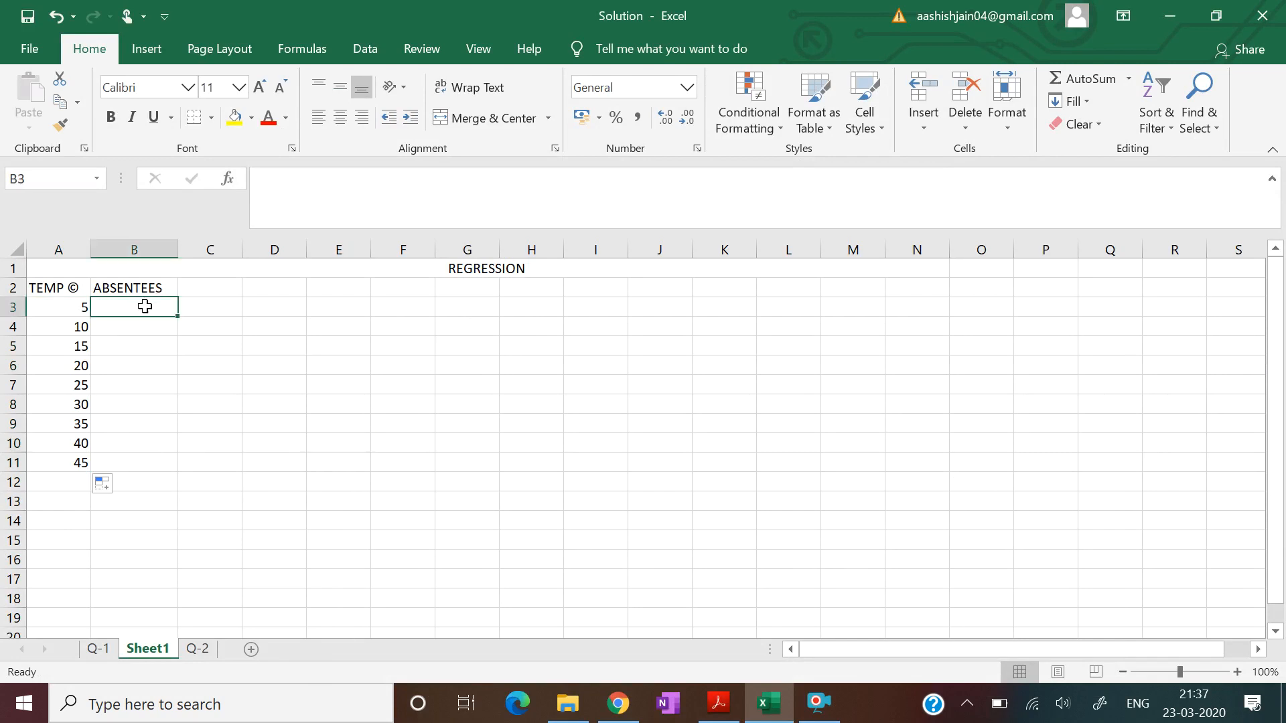
type("12")
key("Return")
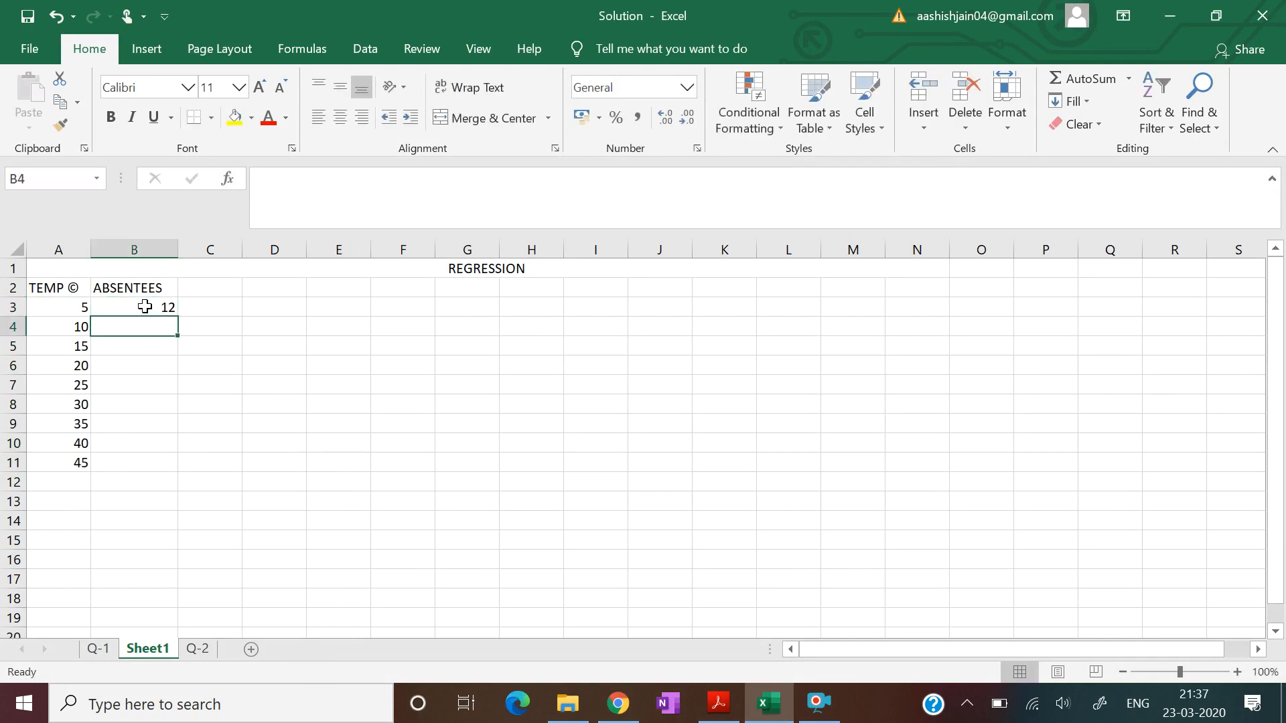
type("7")
key("Return")
type("5")
key("Return")
type("4")
key("Return")
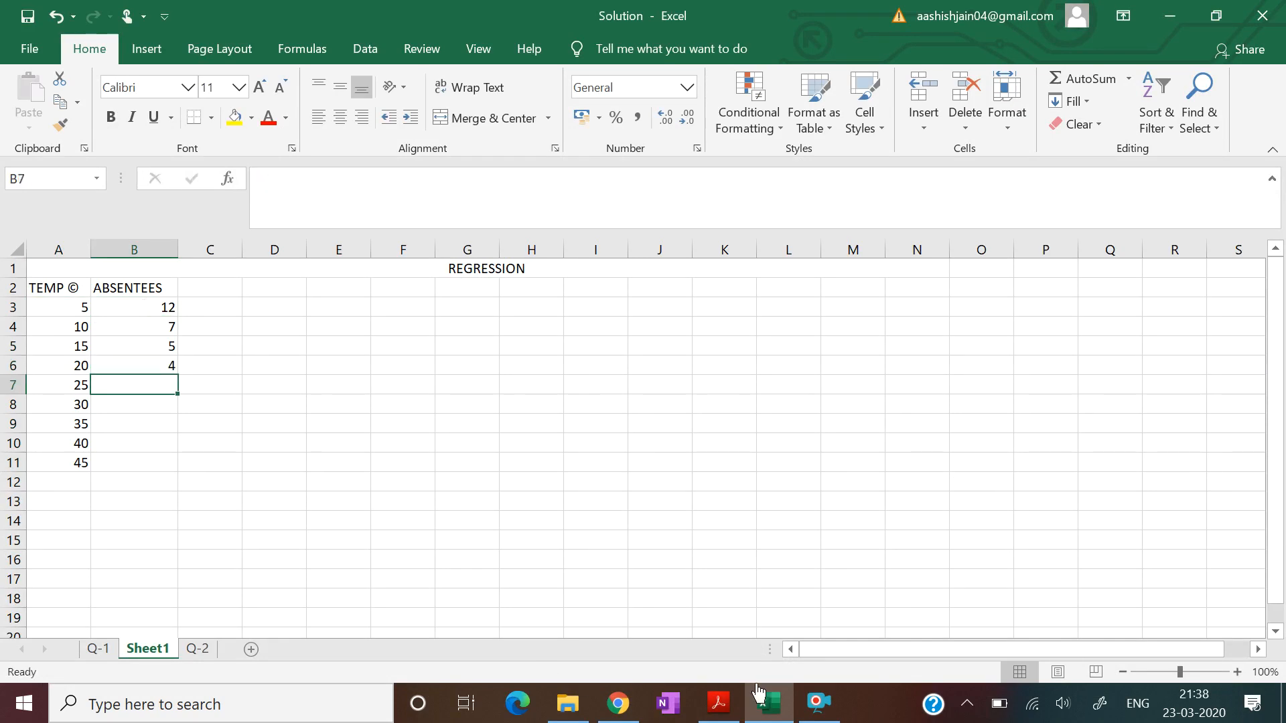
Check the data table in the question PDF and enter absentee counts 1 and 2 in B7 and B8.
left_click(726, 704)
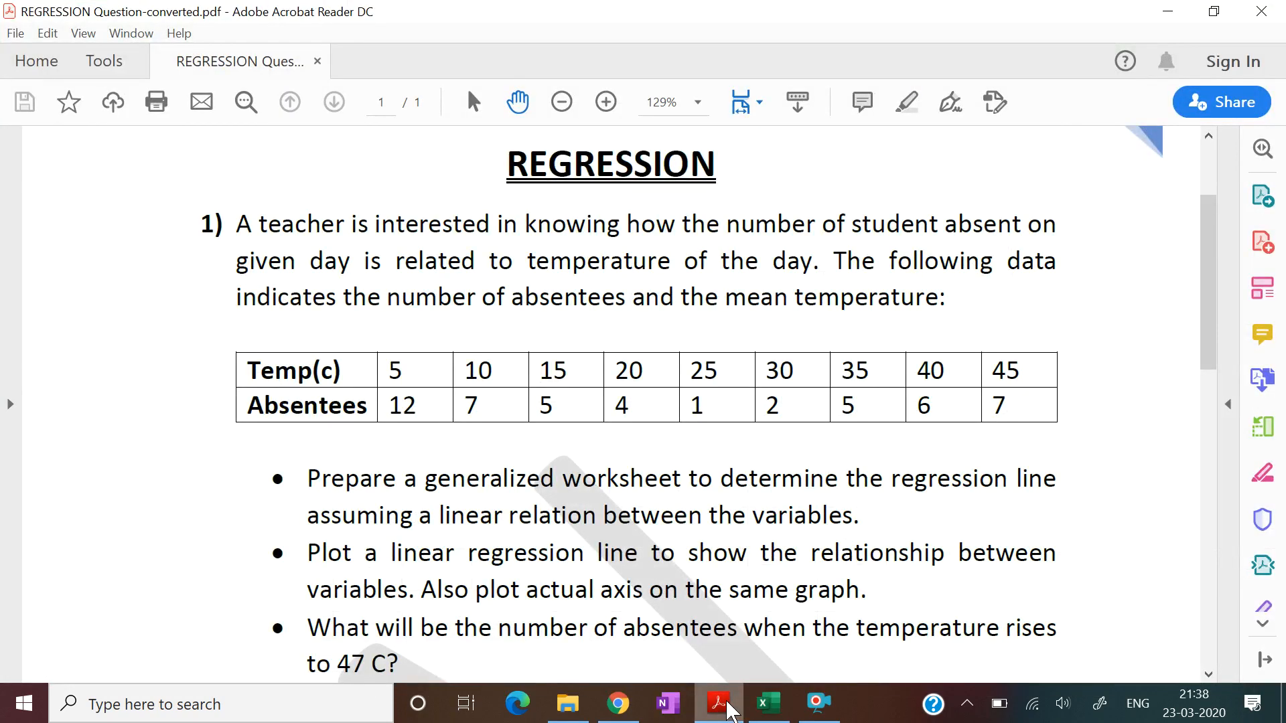
left_click(768, 703)
type("1")
key("Return")
type("2")
key("Return")
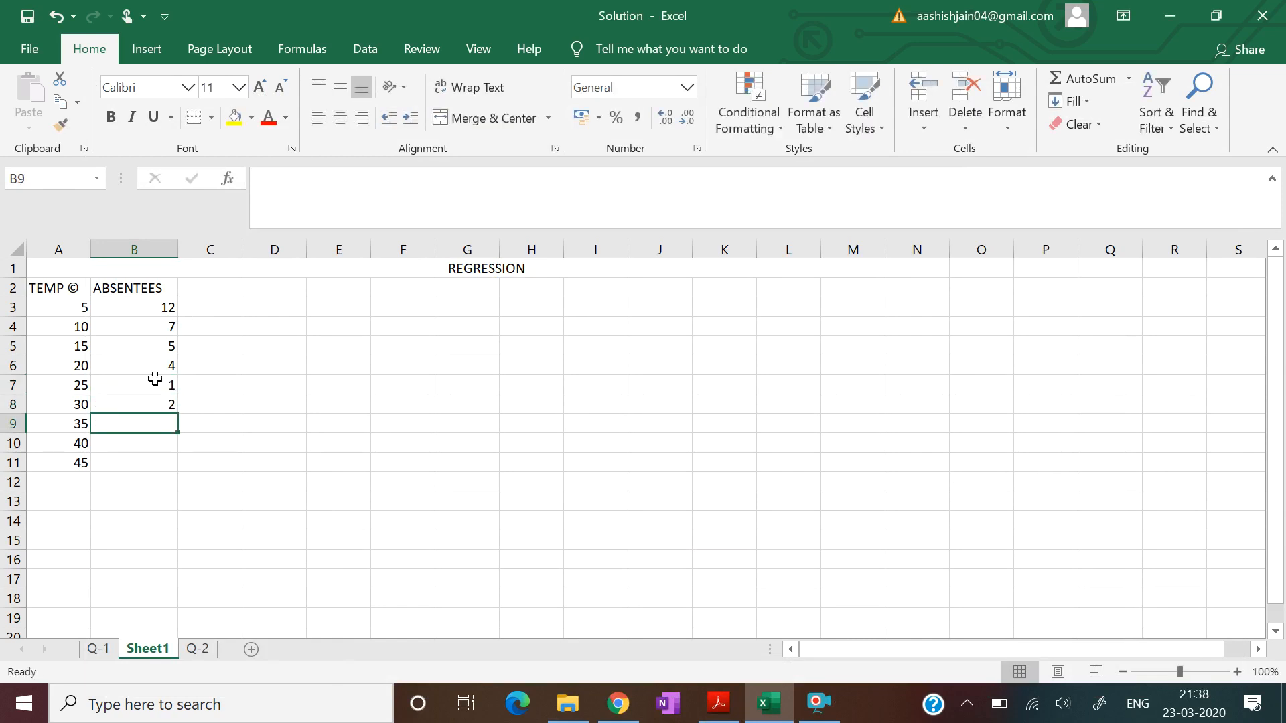
Recheck the question PDF and enter the remaining absentee counts 5, 6 and 7 in B9 to B11.
left_click(717, 708)
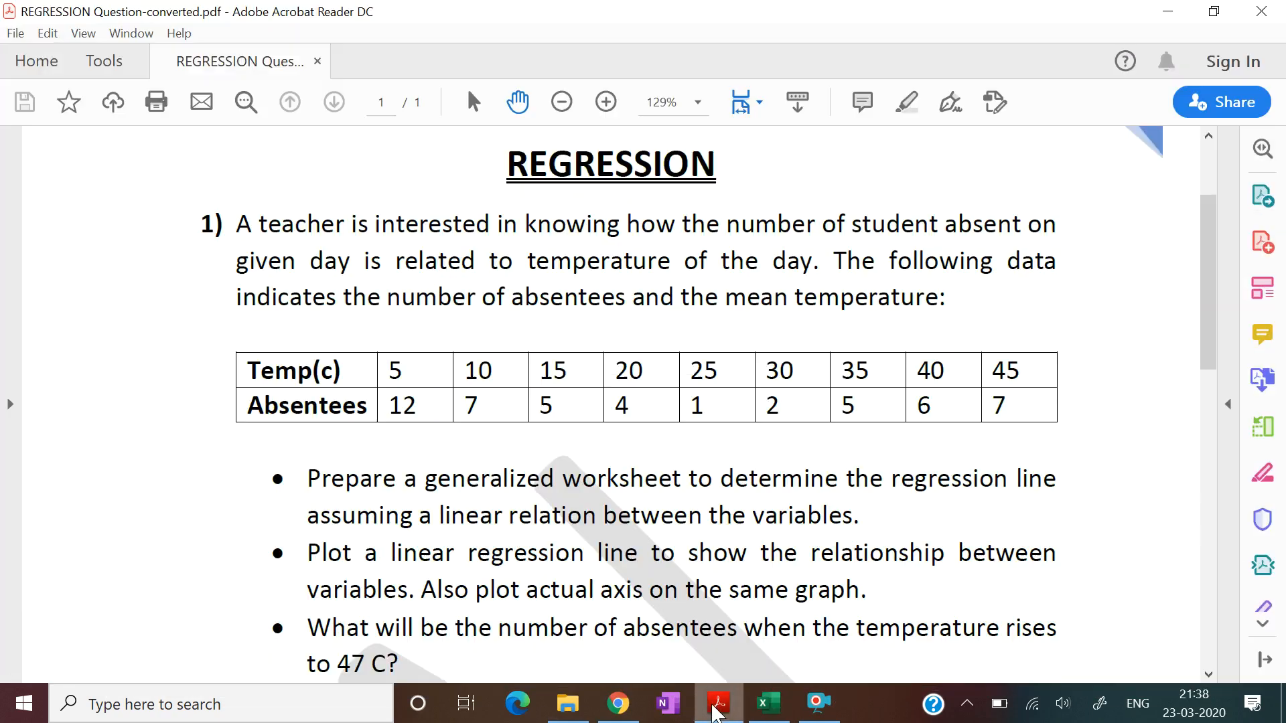
left_click(716, 709)
type("5")
key("Return")
type("6")
key("Return")
type("7")
key("Return")
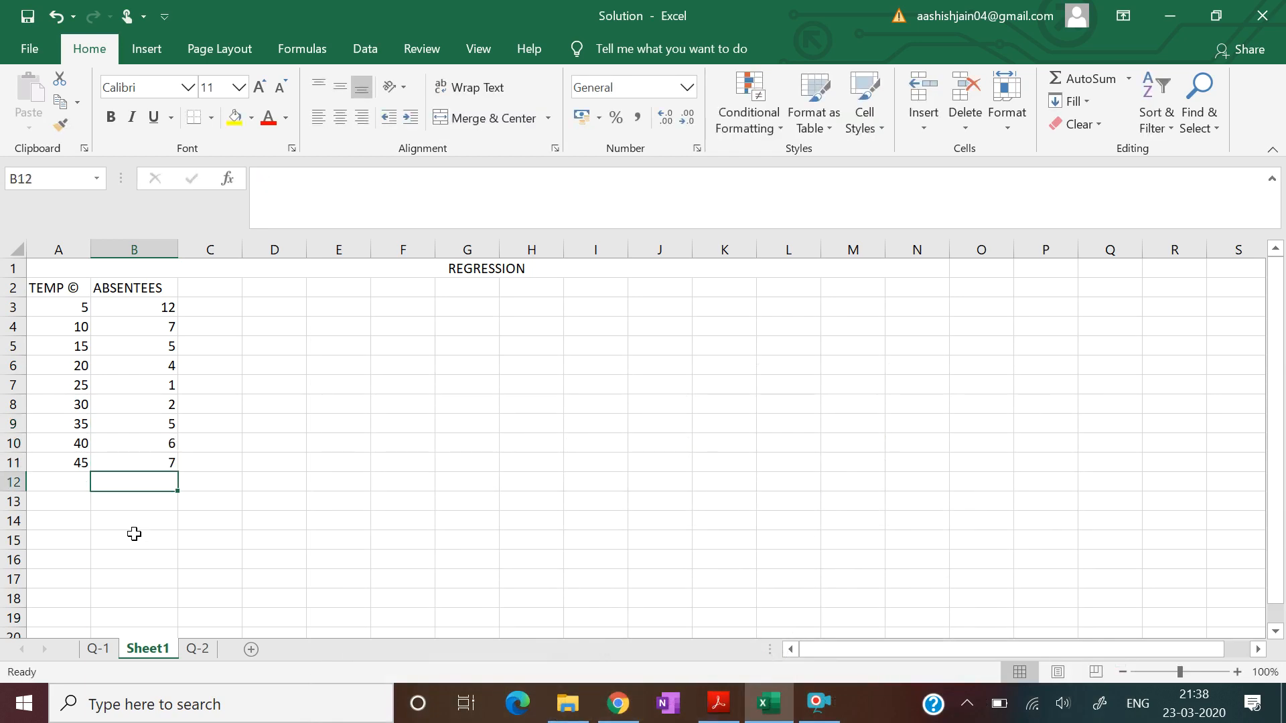
Add the prediction temperature 47 in cell A12 below the temperature data.
left_click(73, 481)
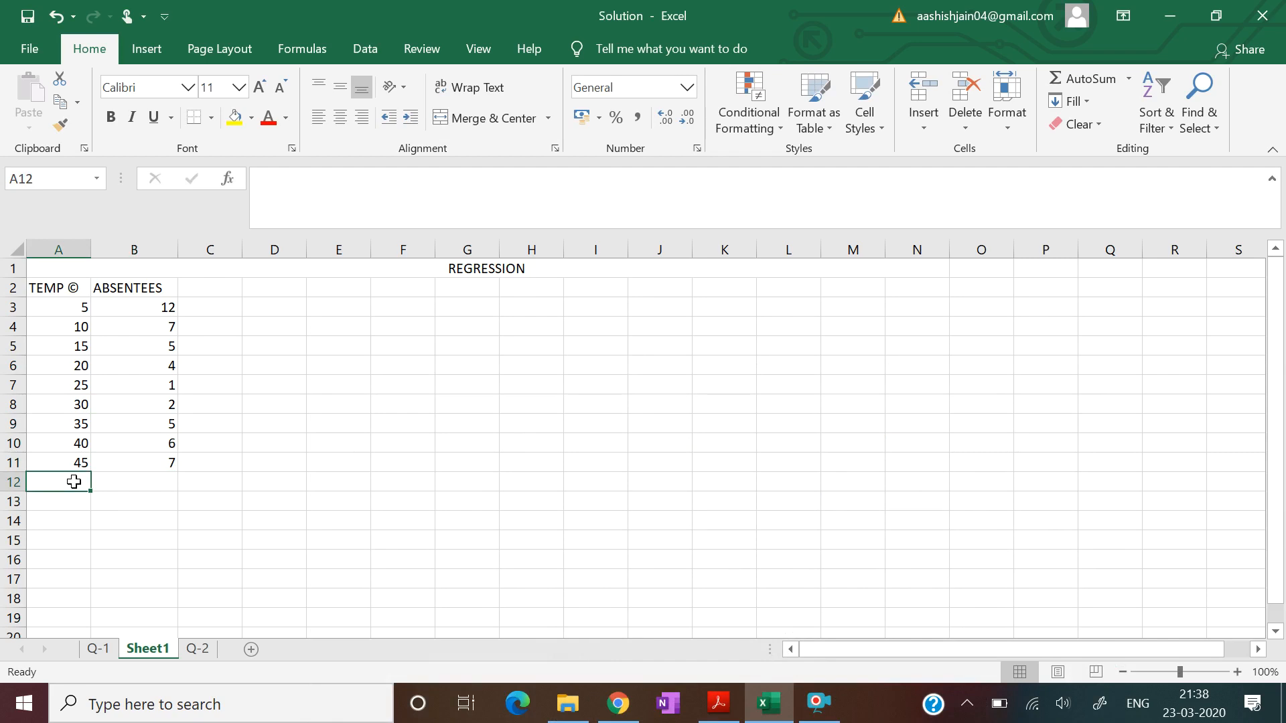
type("47")
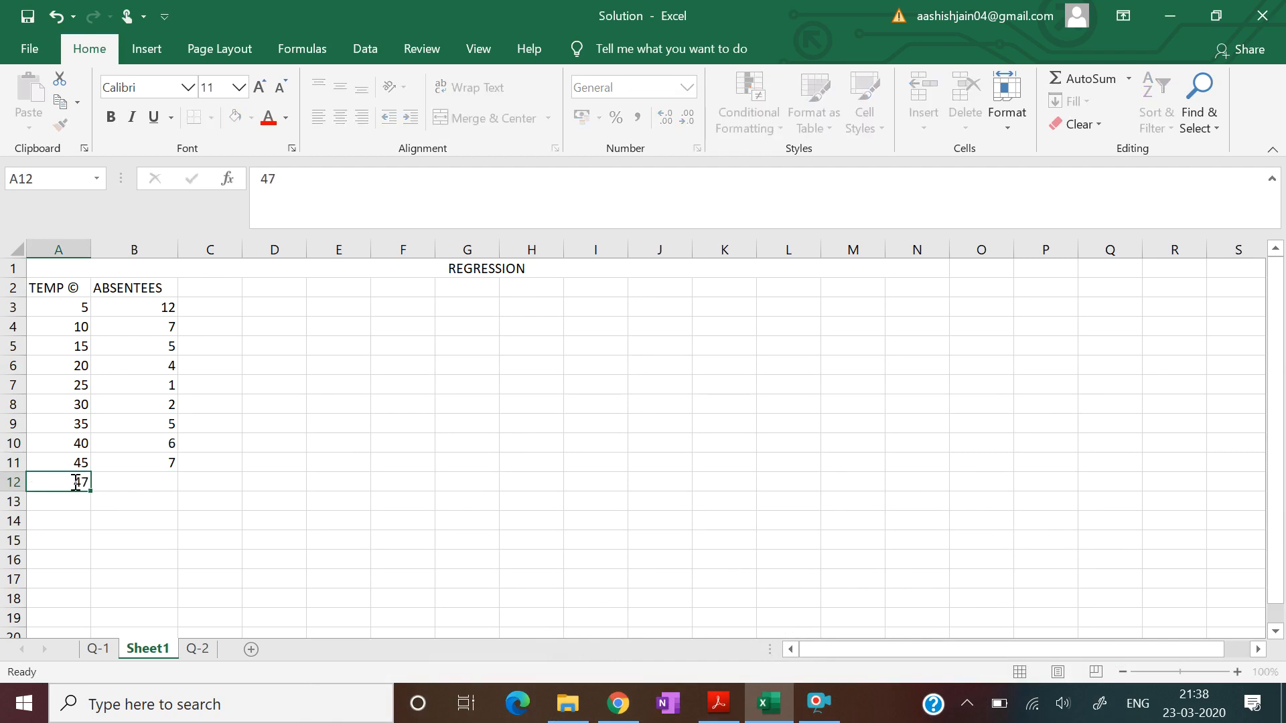
key("Return")
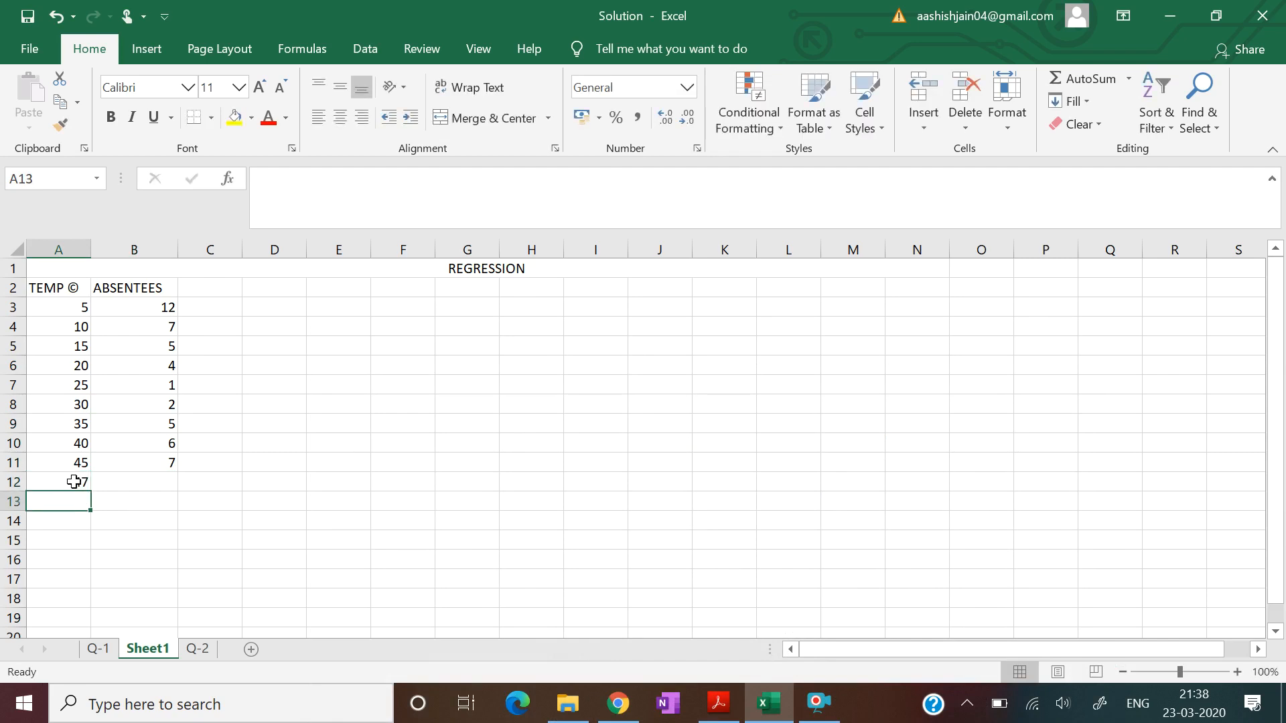
Label A14, A15 and A16 as INTERCEPT, SLOPE and CORRELATION, and widen column A to fit the labels.
left_click(78, 526)
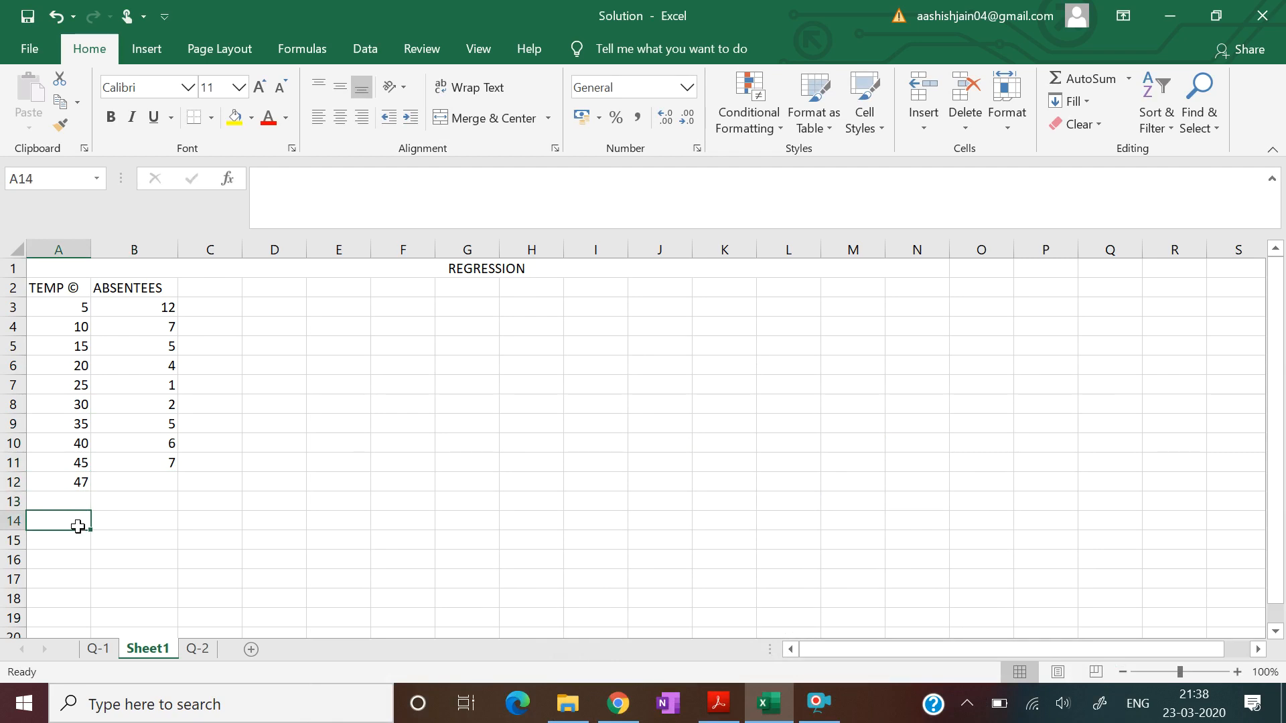
type("INT")
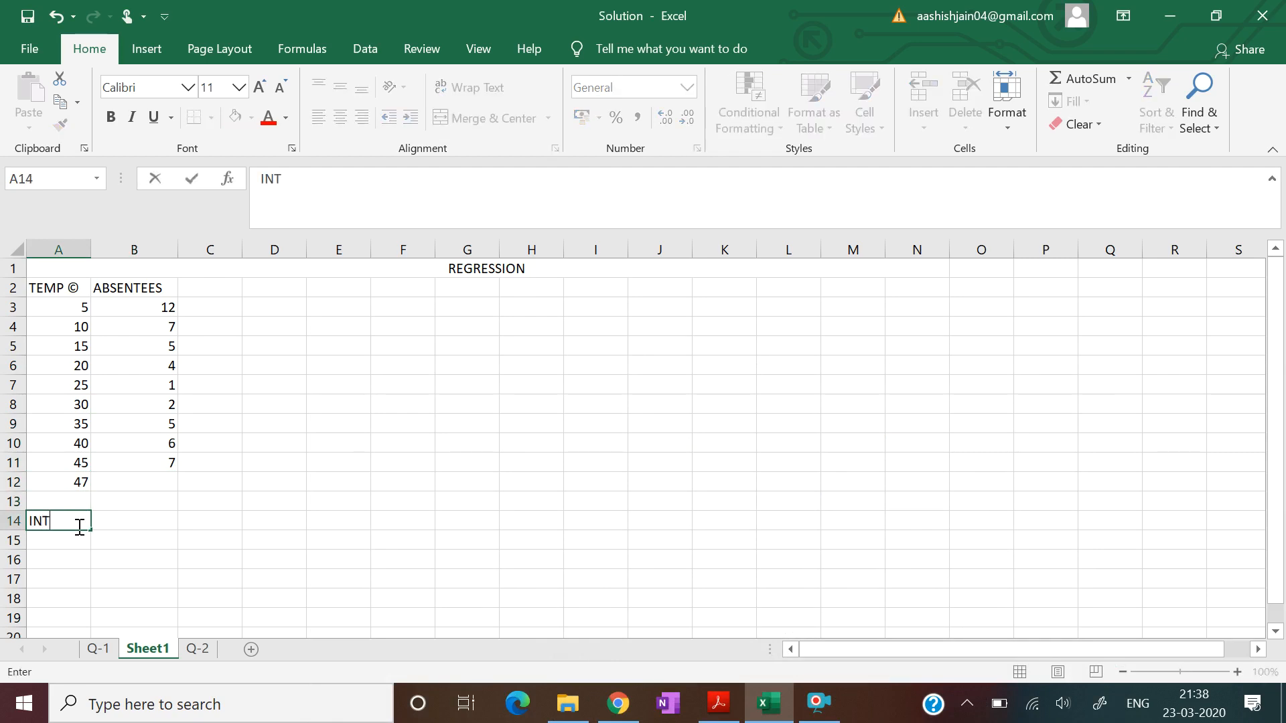
type("ERCEPT")
key("Return")
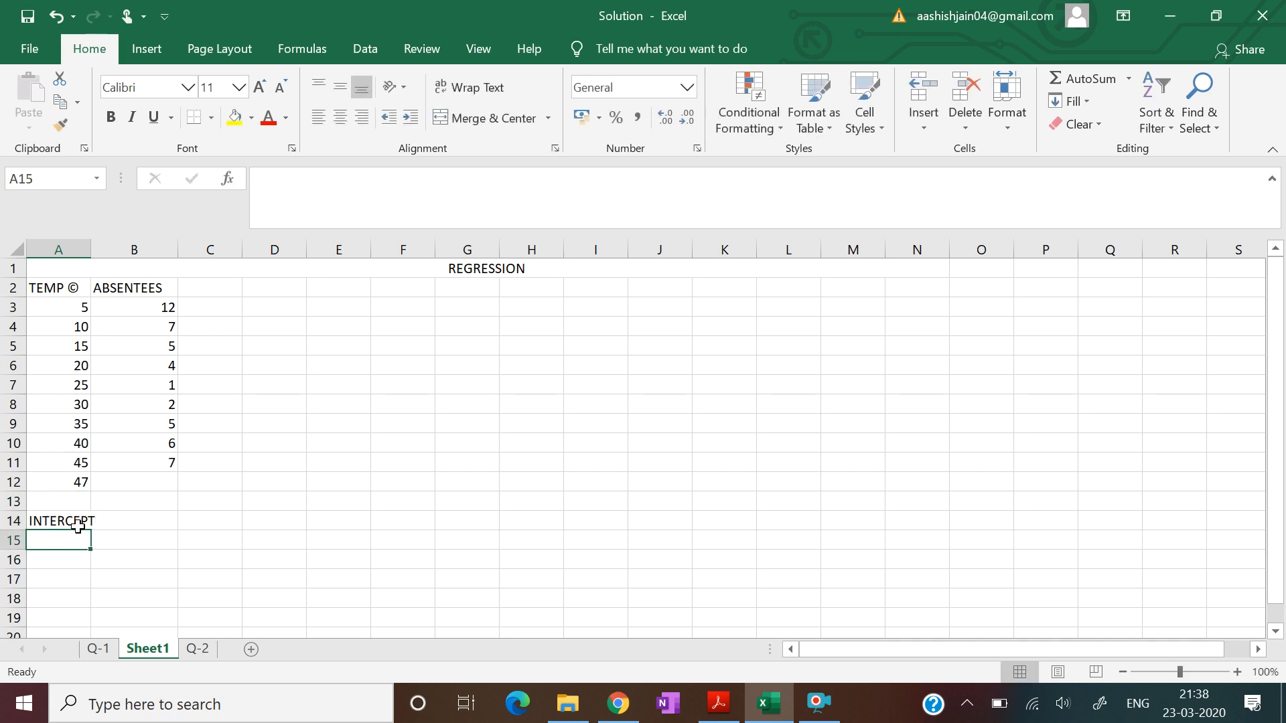
type("SLOPE")
key("Return")
type("CPO")
key("BackSpace")
key("BackSpace")
type("ORRELATION")
key("Return")
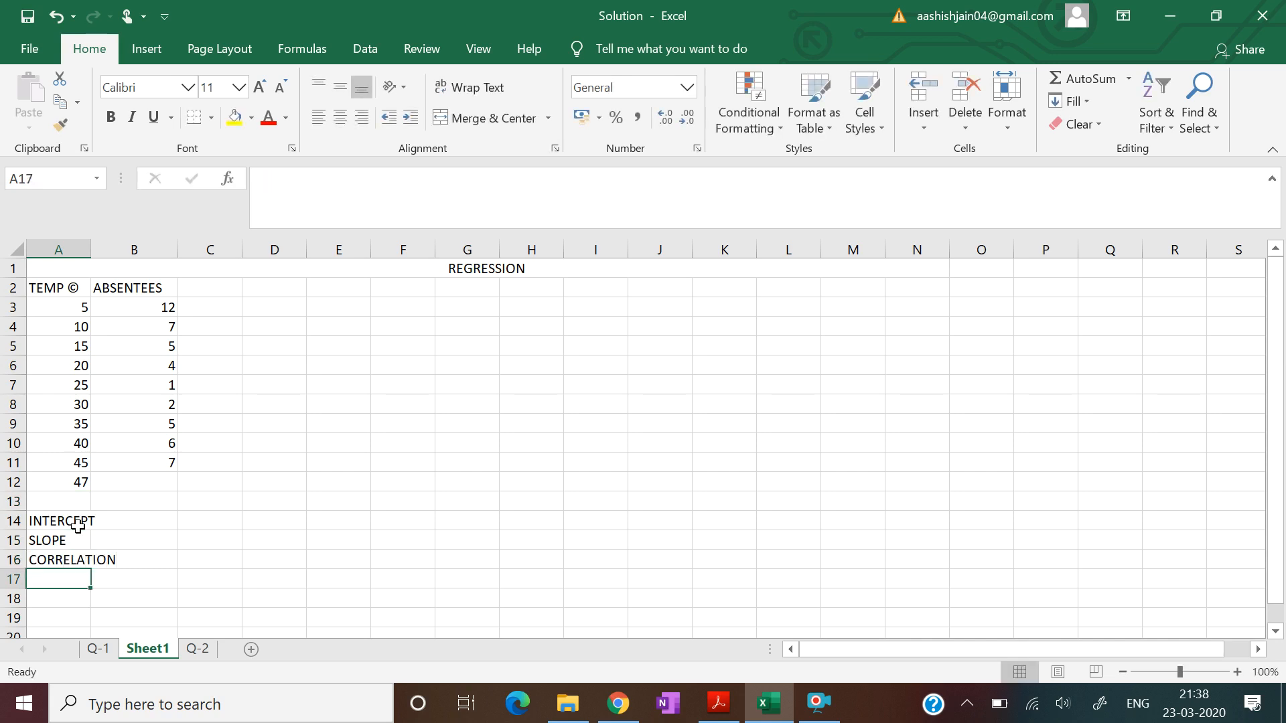
left_click_drag(91, 249, 135, 250)
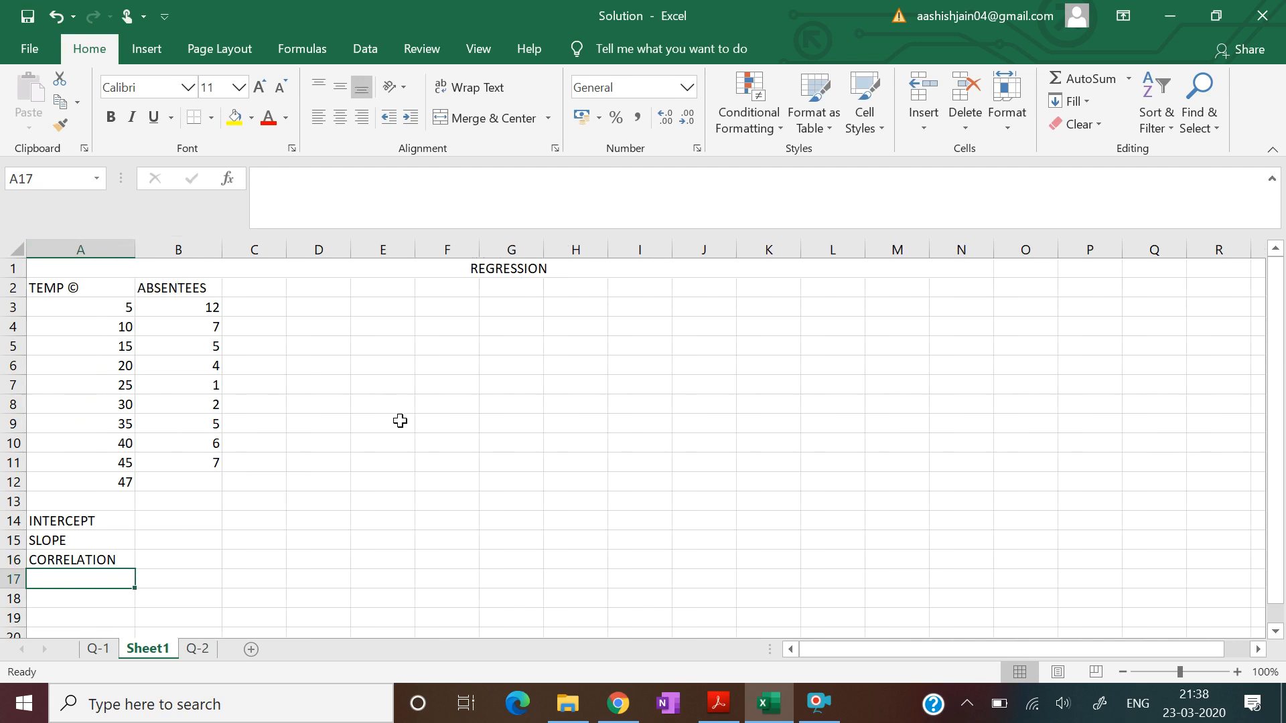
Format the table range A2:C12 with centered bold text and borders around all cells.
left_click_drag(57, 281, 256, 480)
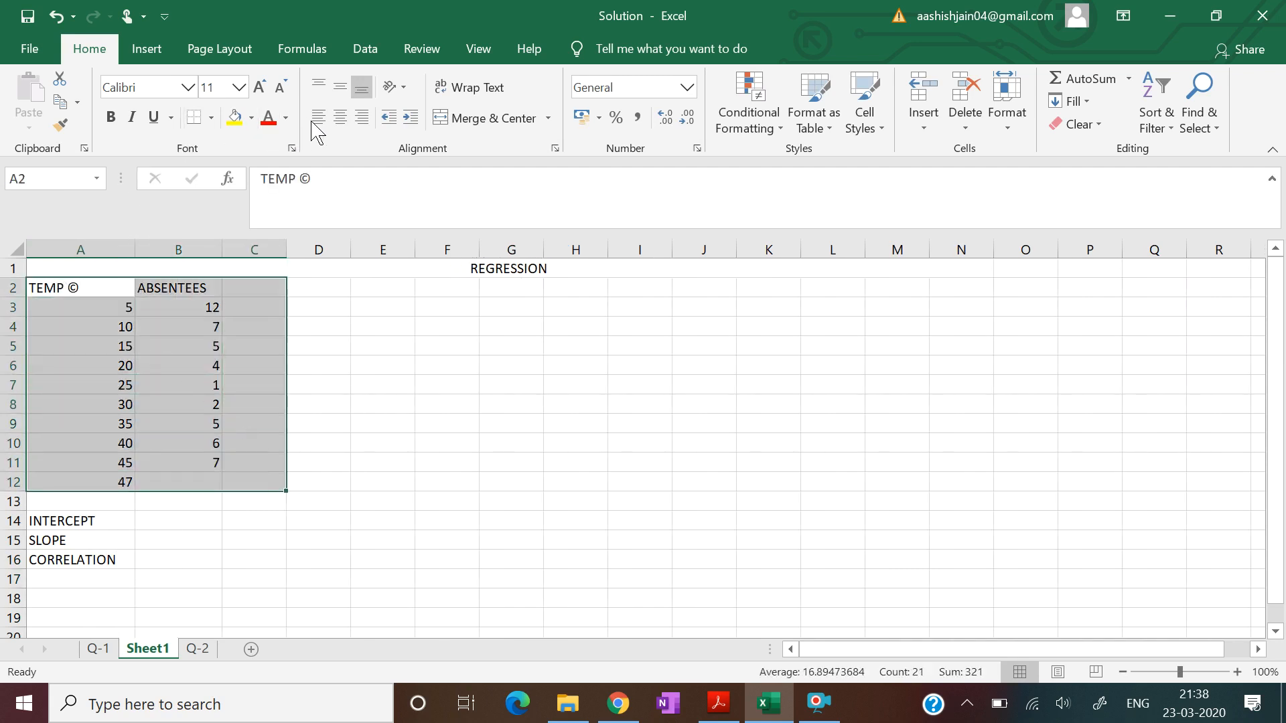
left_click(338, 118)
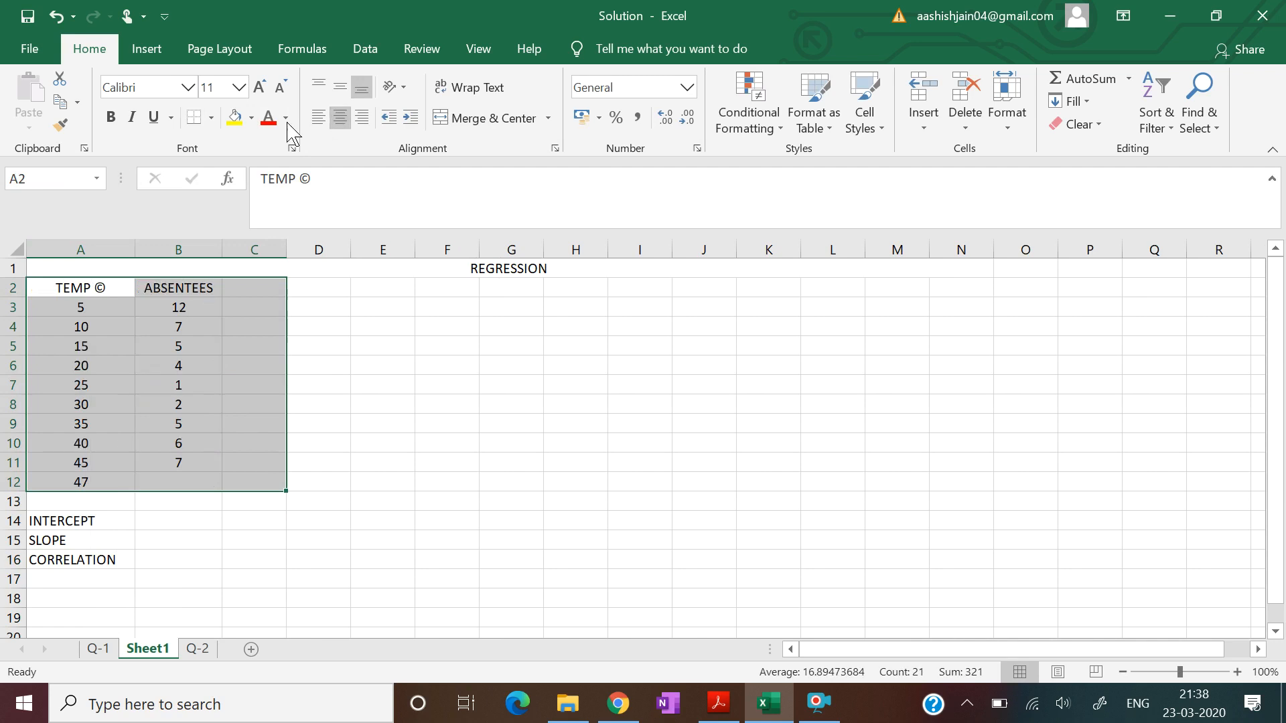
left_click(211, 118)
left_click(239, 297)
left_click(111, 118)
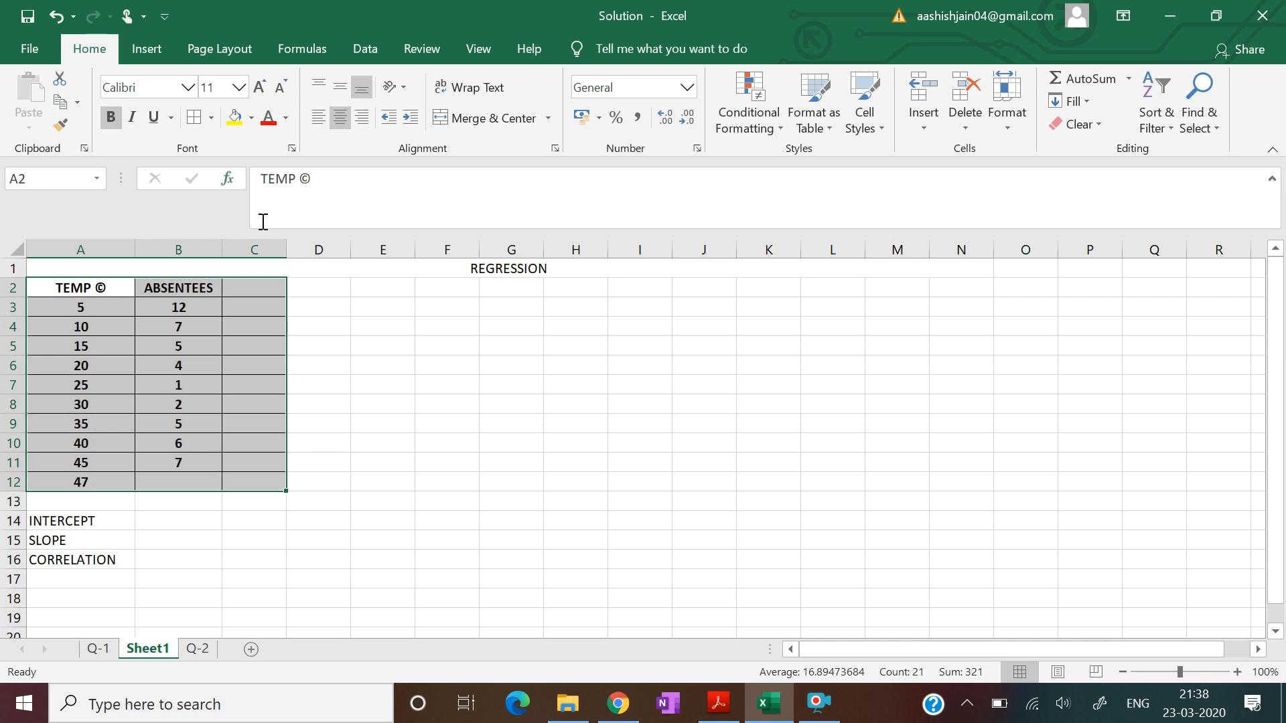
left_click(492, 515)
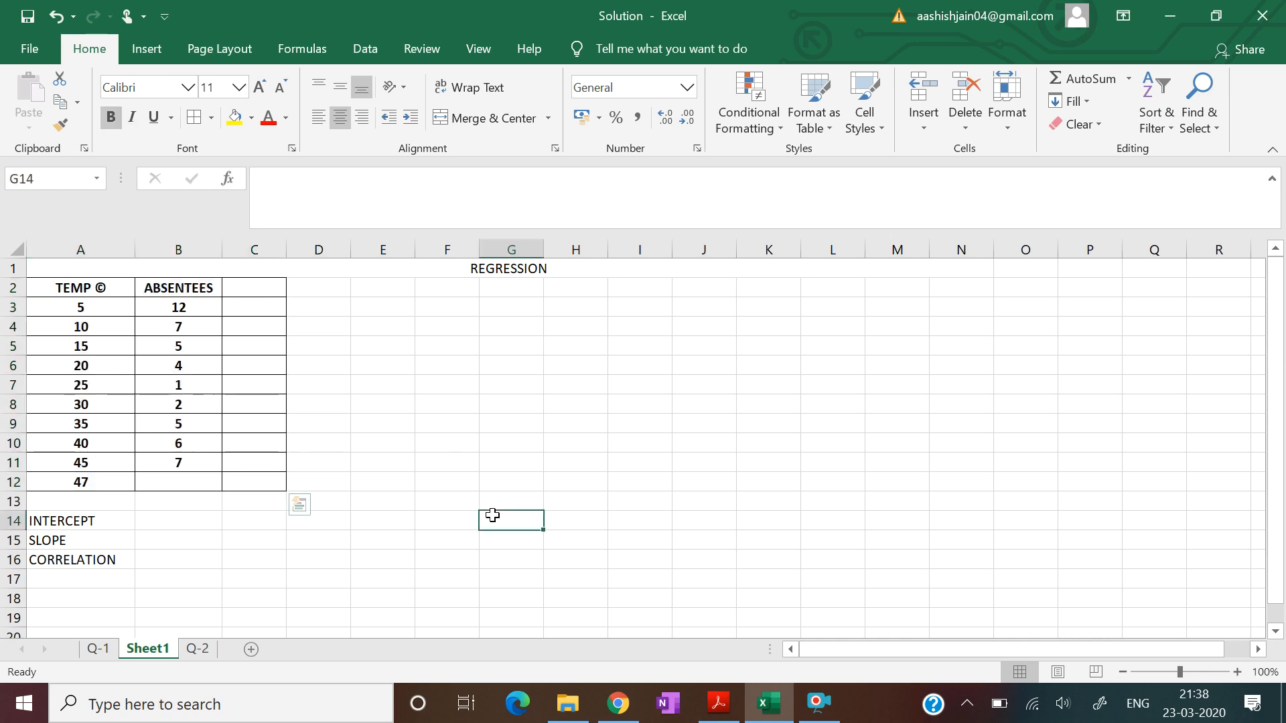
Add the heading "Projected No of Absentees" in C2 and widen column C to fit it.
left_click(261, 286)
type("Pro")
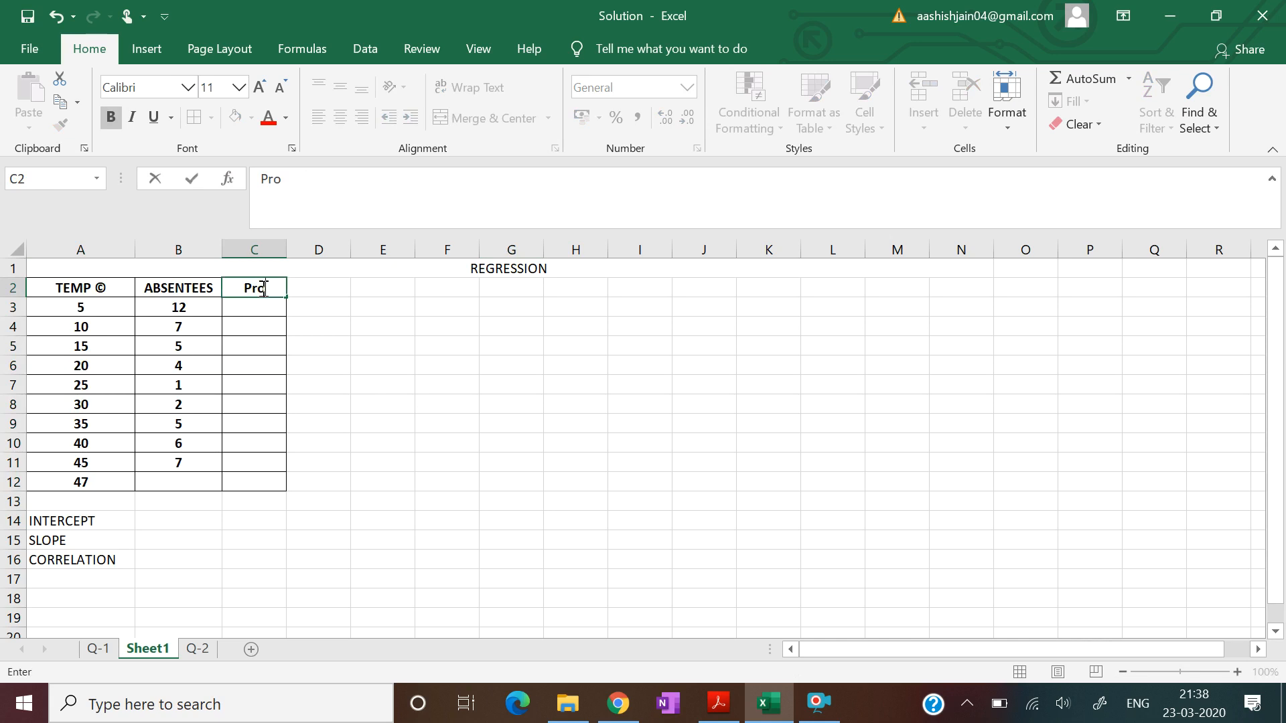
type("jected No pf")
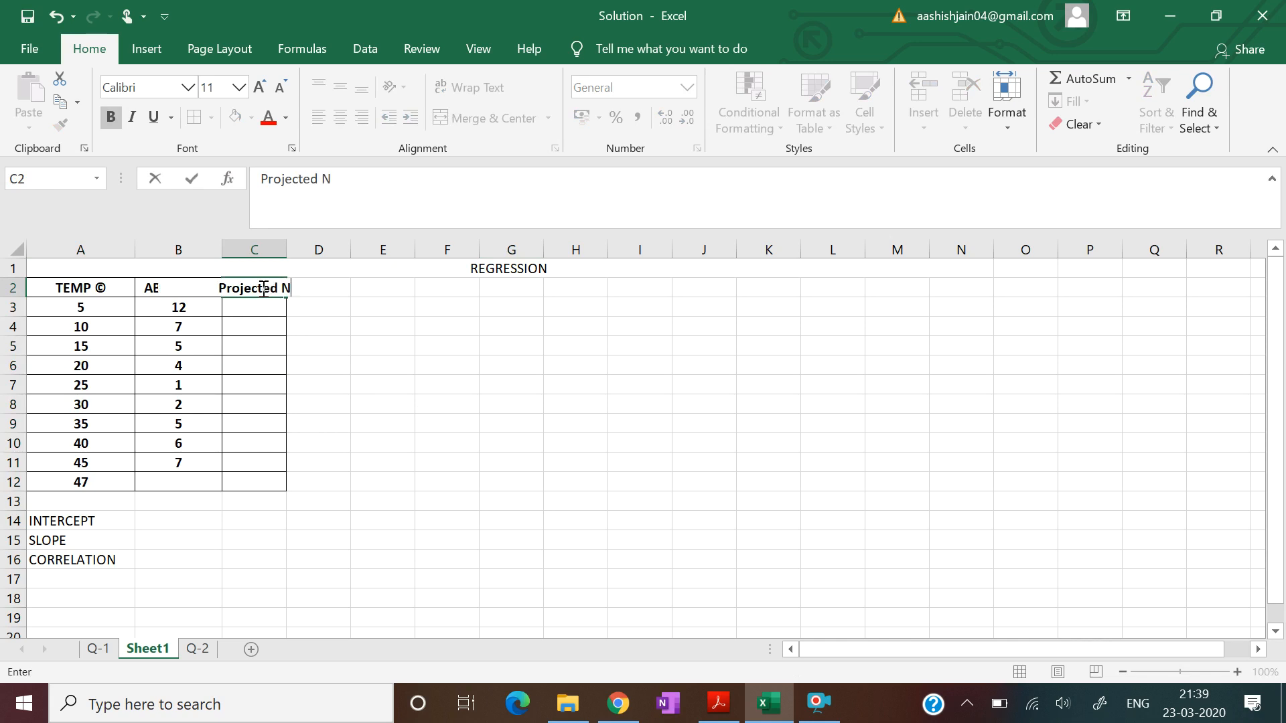
key("BackSpace")
key("BackSpace")
type("of ")
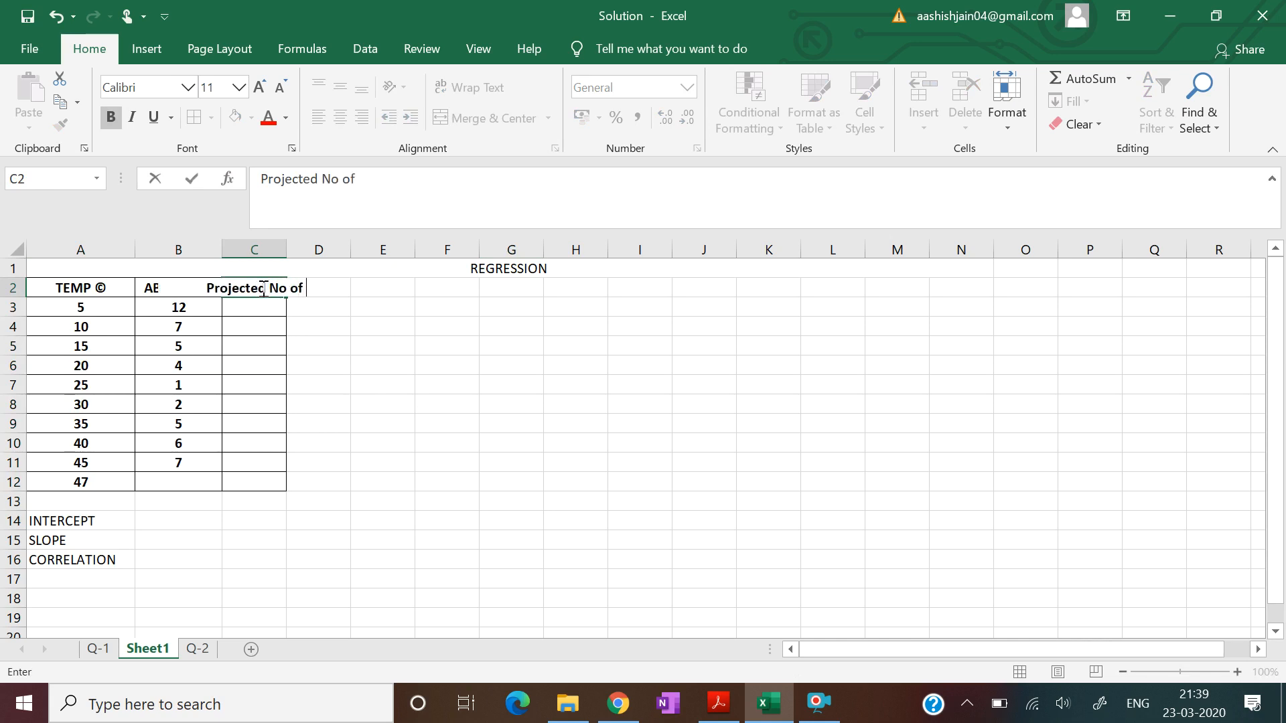
type("Absentes")
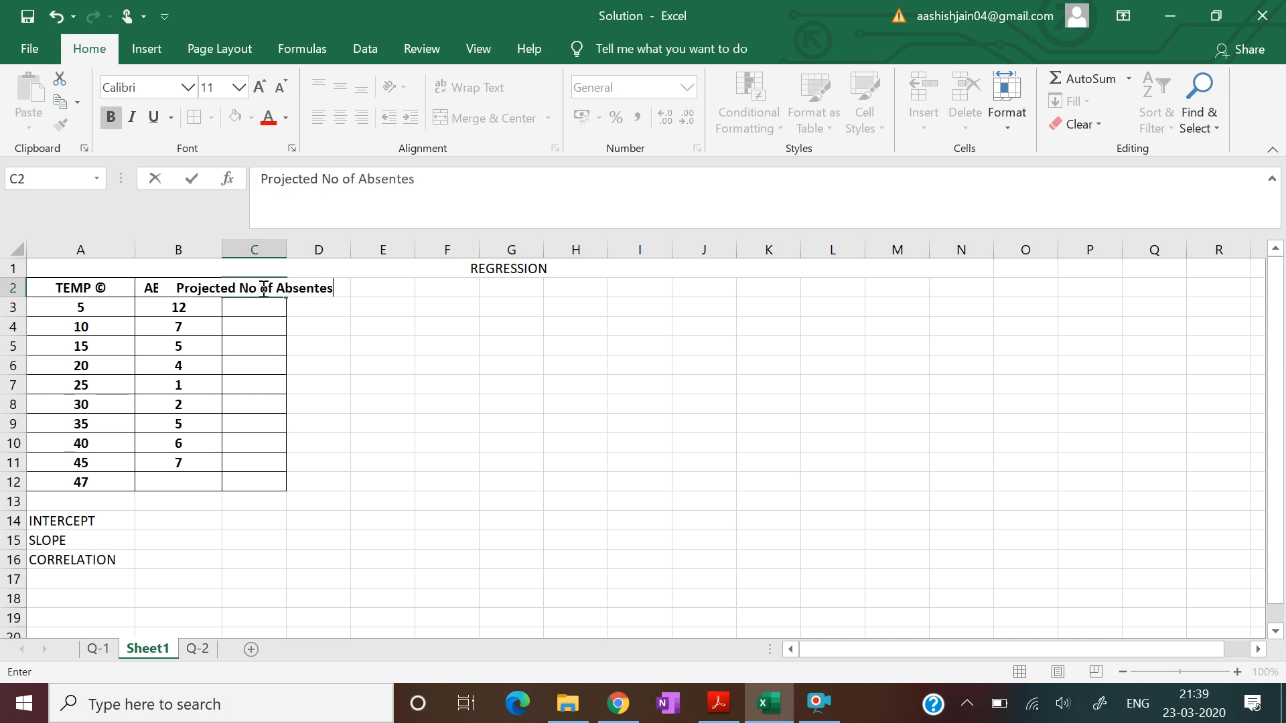
type("s")
key("Return")
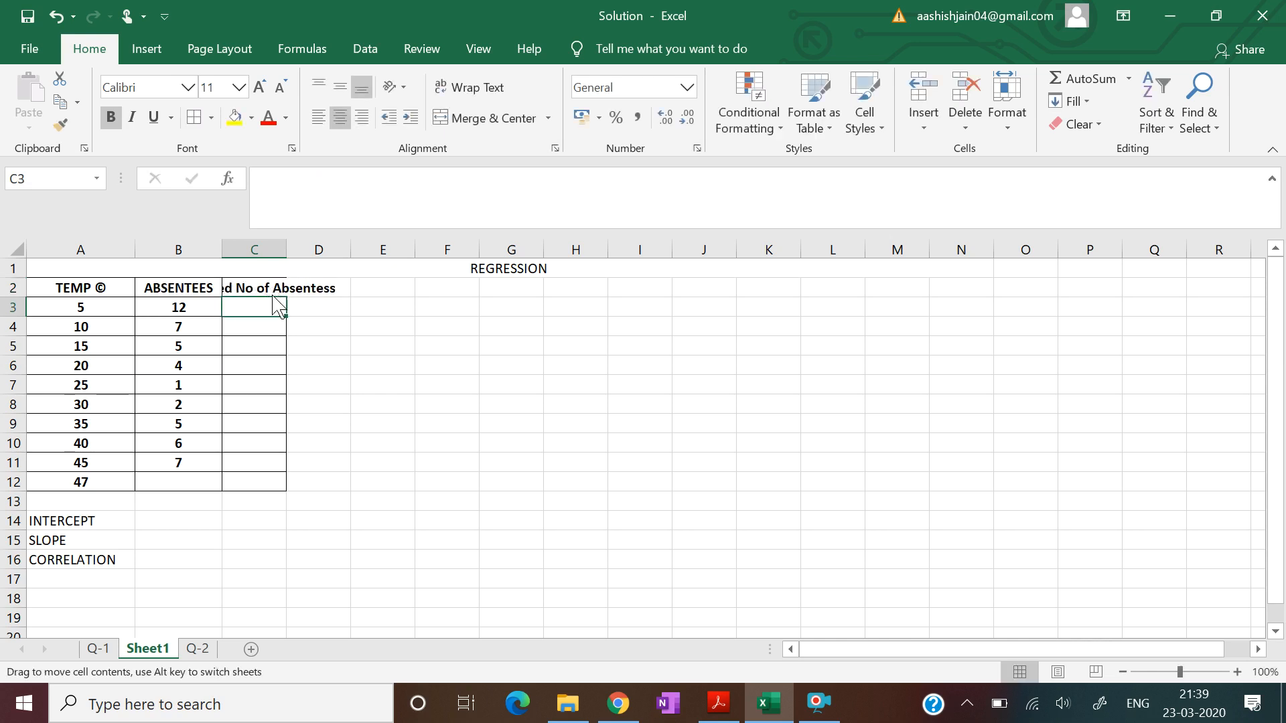
left_click(272, 285)
left_click(433, 179)
key("BackSpace")
key("BackSpace")
type("es")
key("Return")
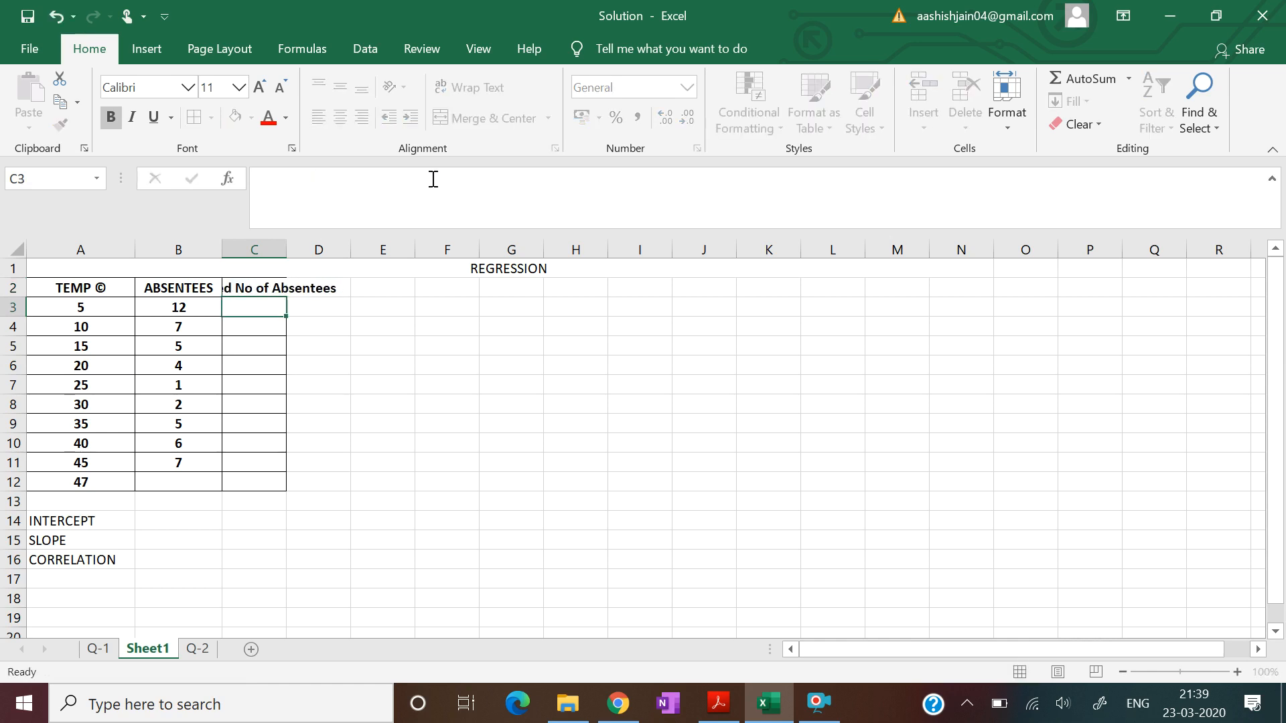
left_click_drag(287, 247, 402, 252)
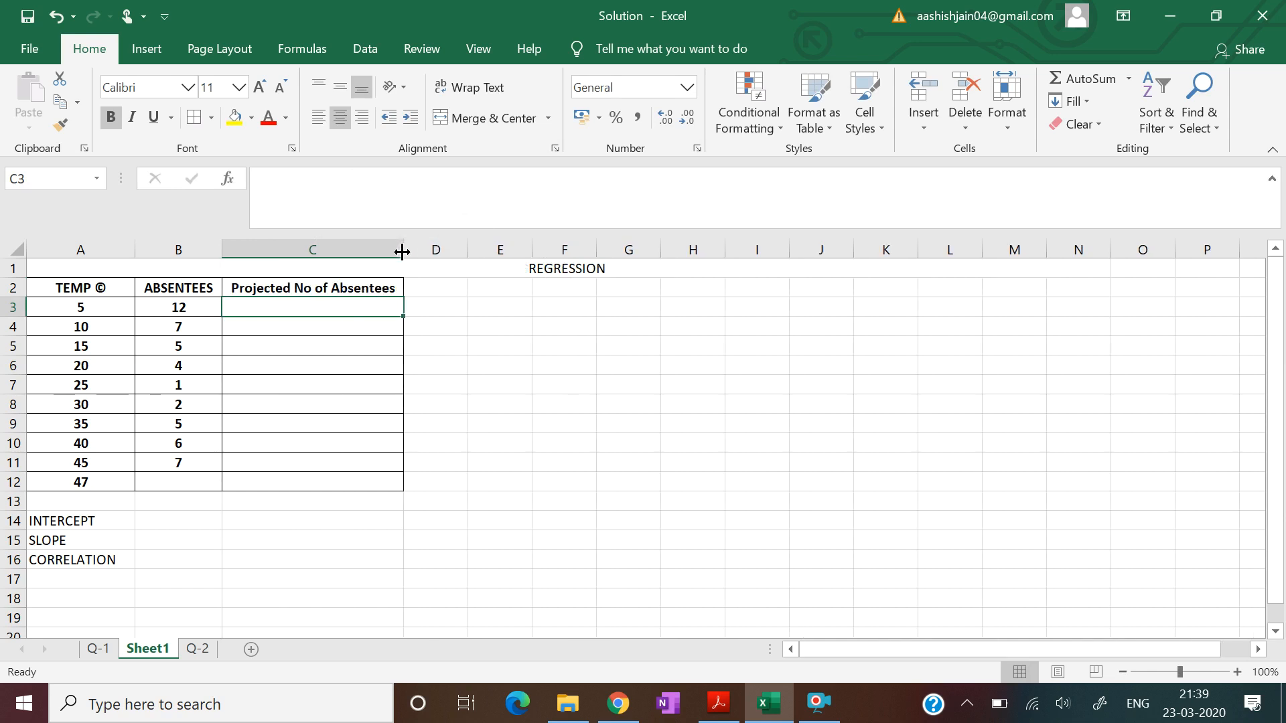
left_click(547, 457)
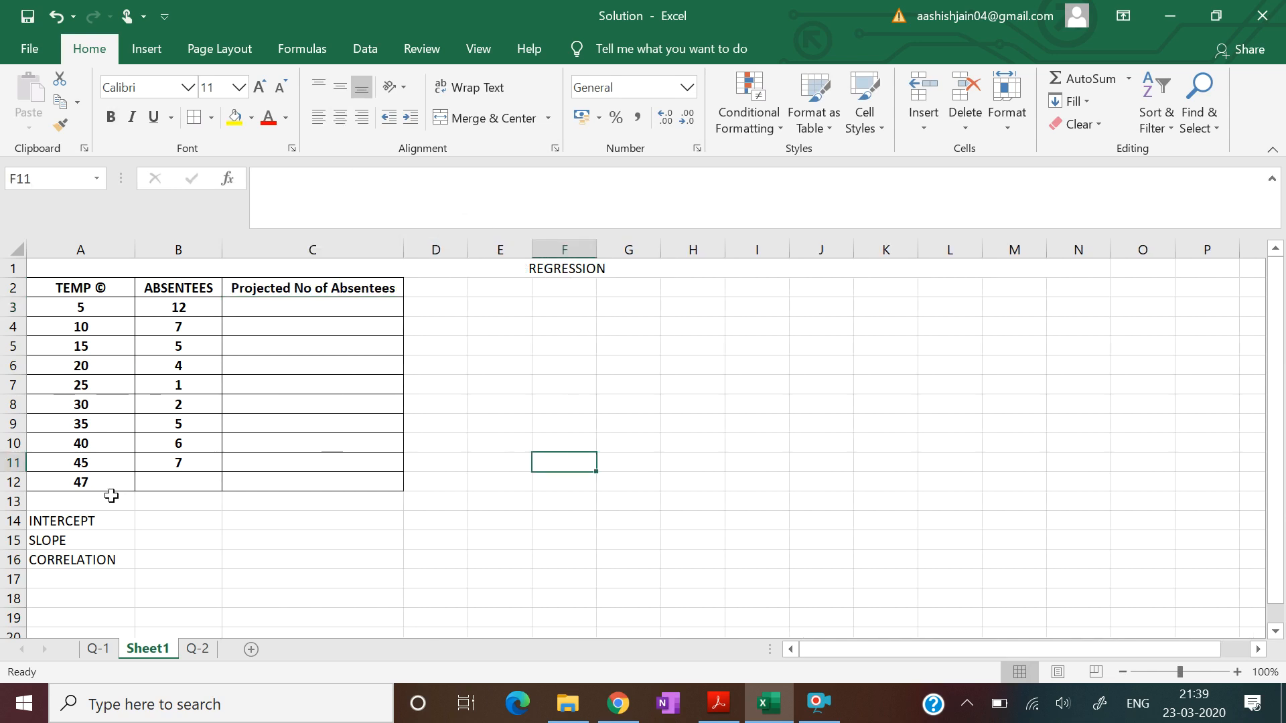
Make the statistics block A14:B16 bold and apply borders to all its cells.
left_click_drag(86, 519, 163, 560)
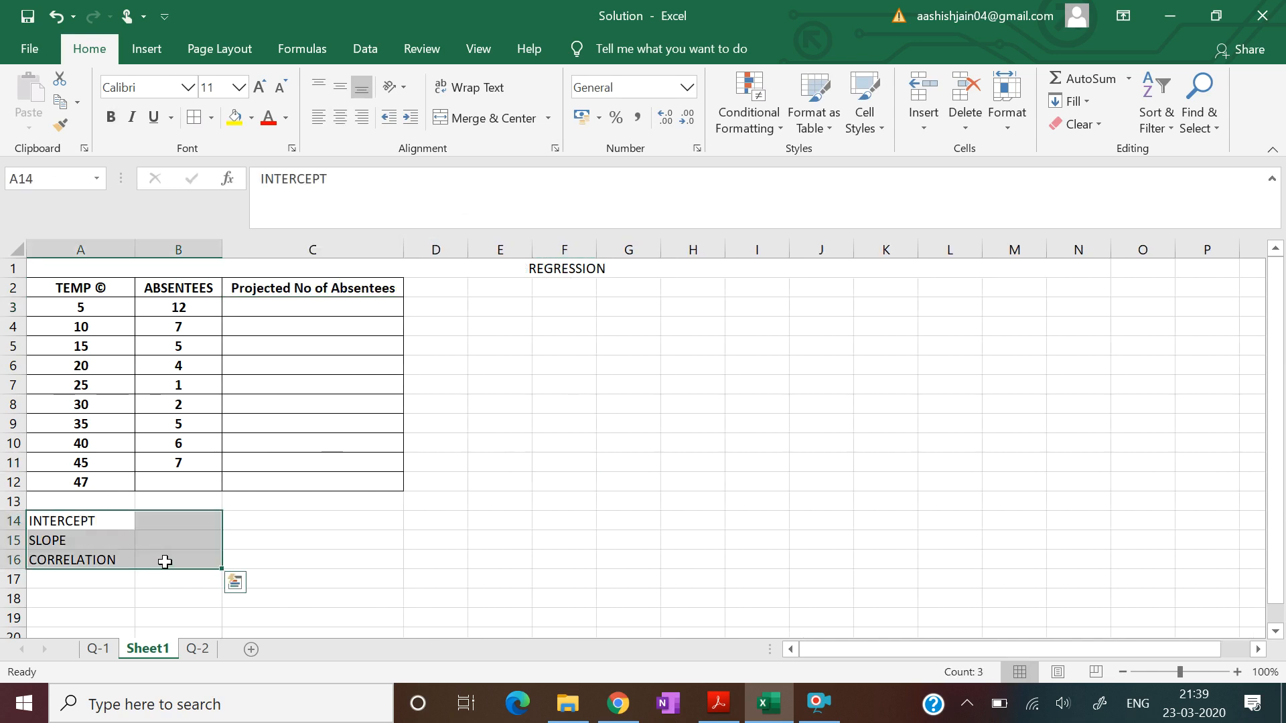
left_click(109, 119)
left_click(194, 118)
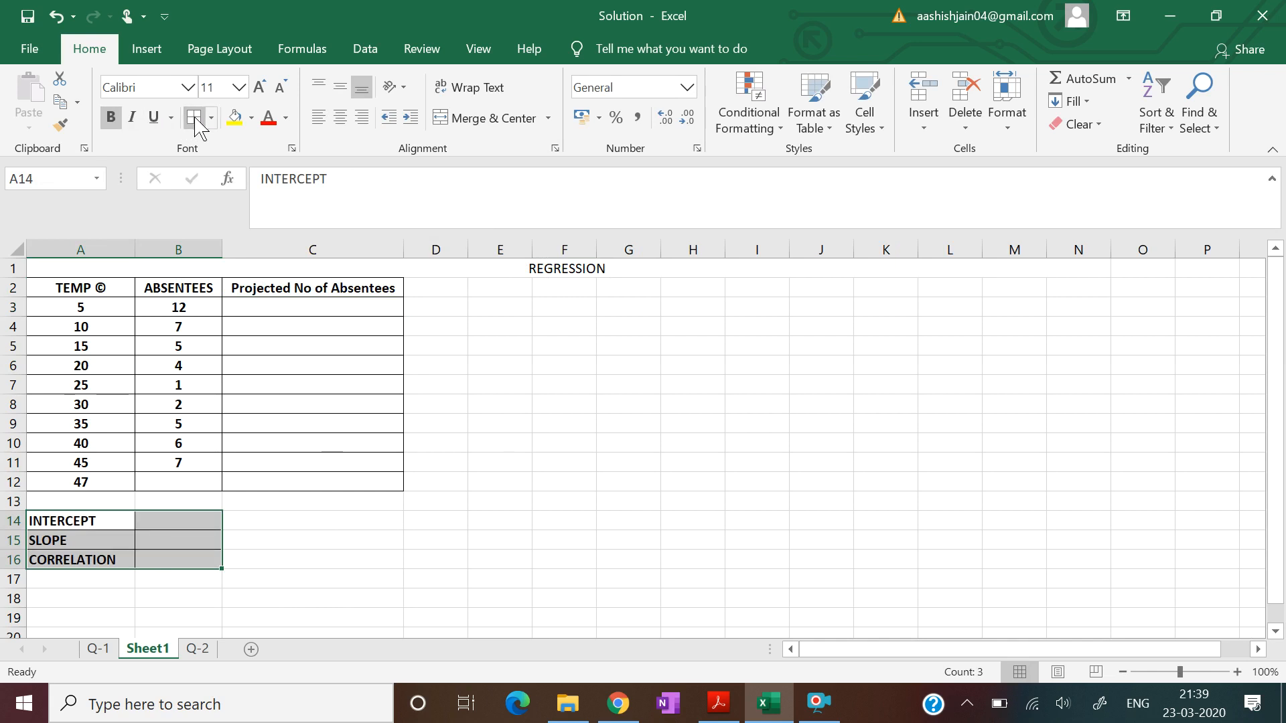
Make the REGRESSION title in row 1 bold and set its font size to 18.
left_click(613, 566)
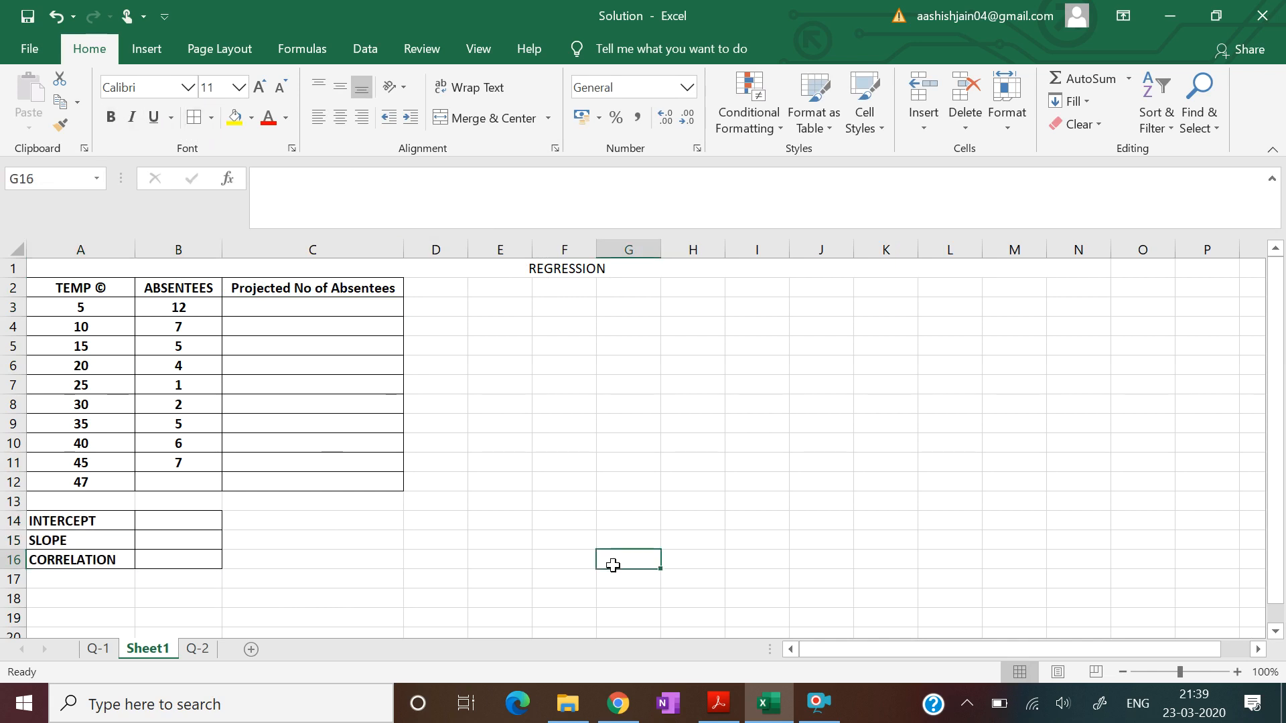
left_click(445, 270)
left_click(111, 119)
left_click(239, 87)
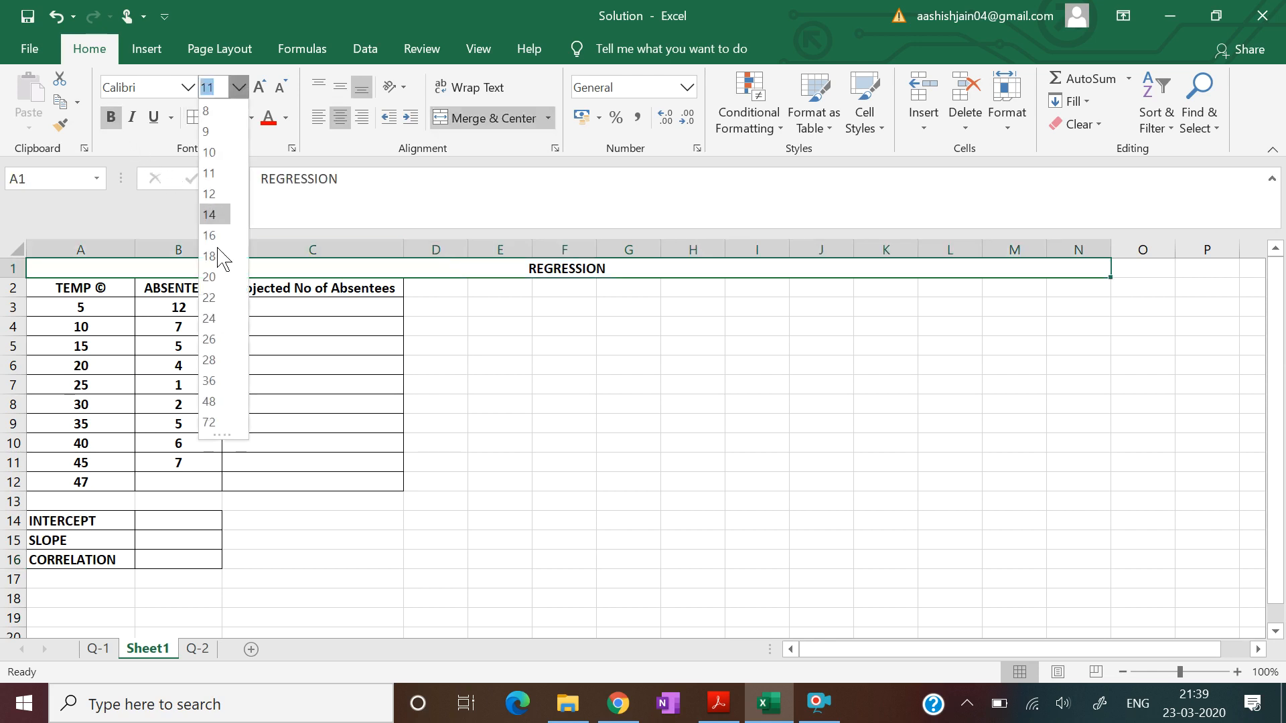
left_click(209, 256)
left_click(781, 534)
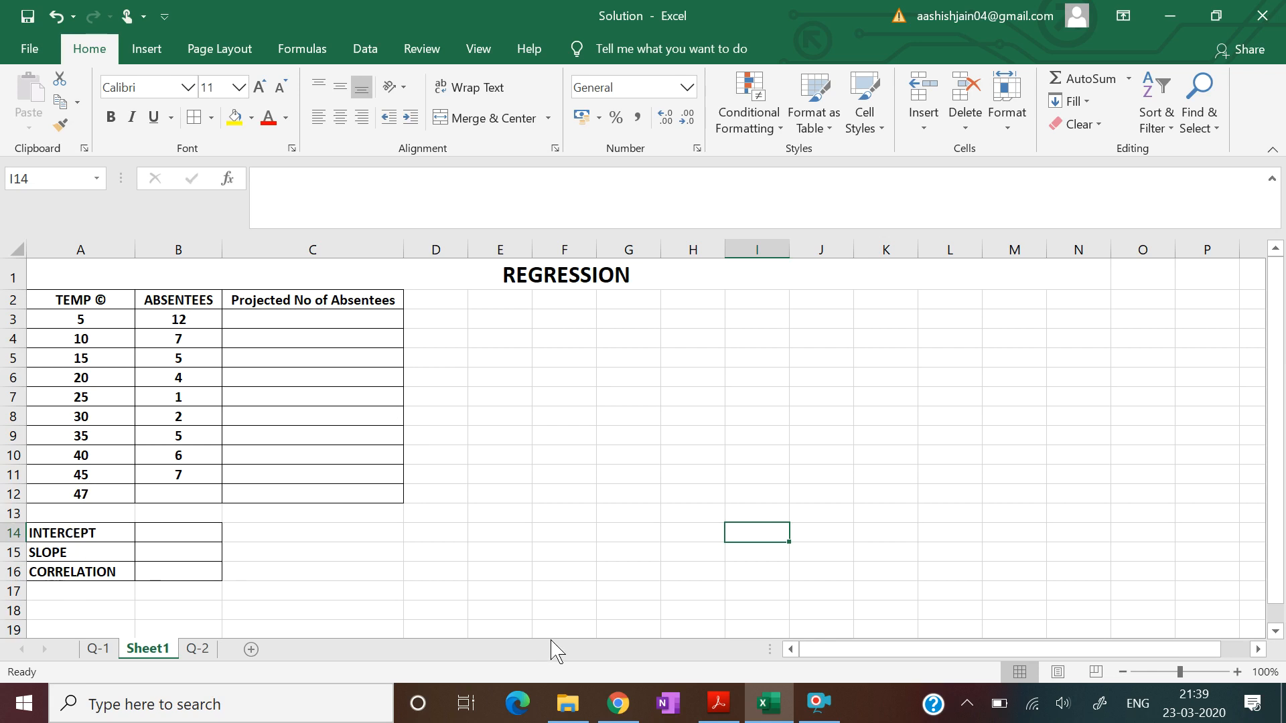
Center the contents of the statistics block A14:B16 horizontally.
left_click_drag(98, 533, 153, 572)
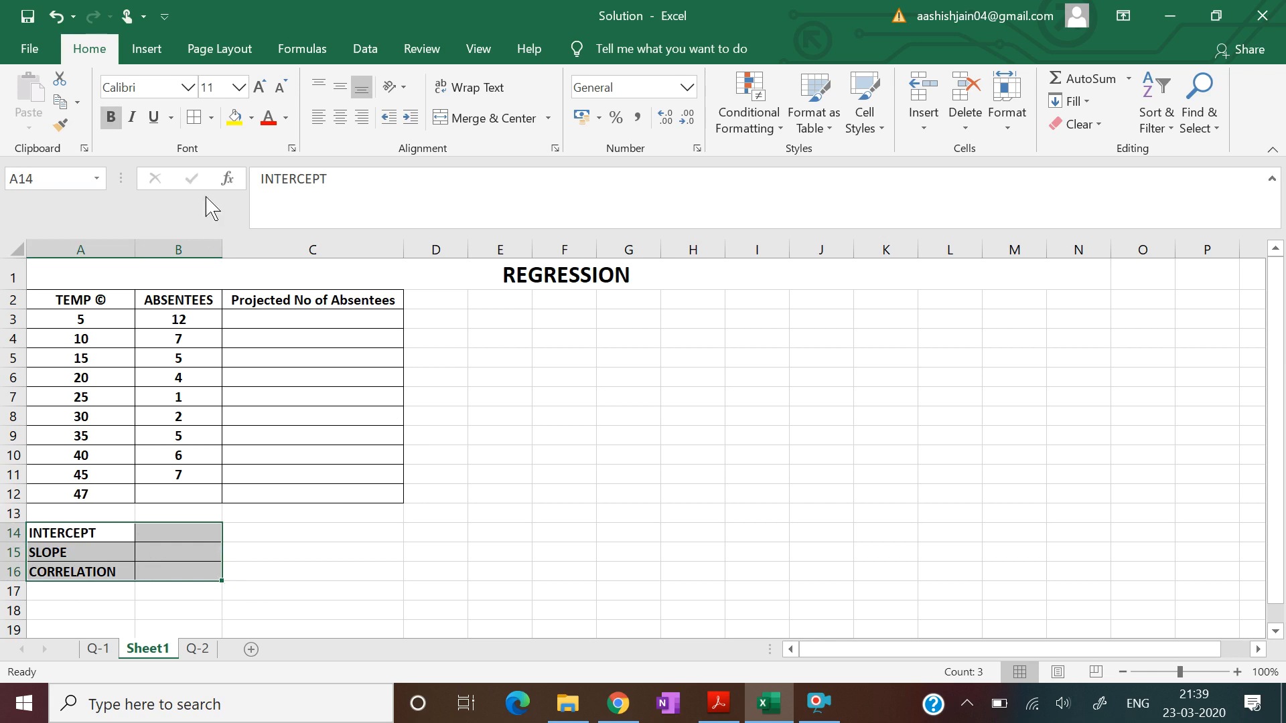
left_click(340, 117)
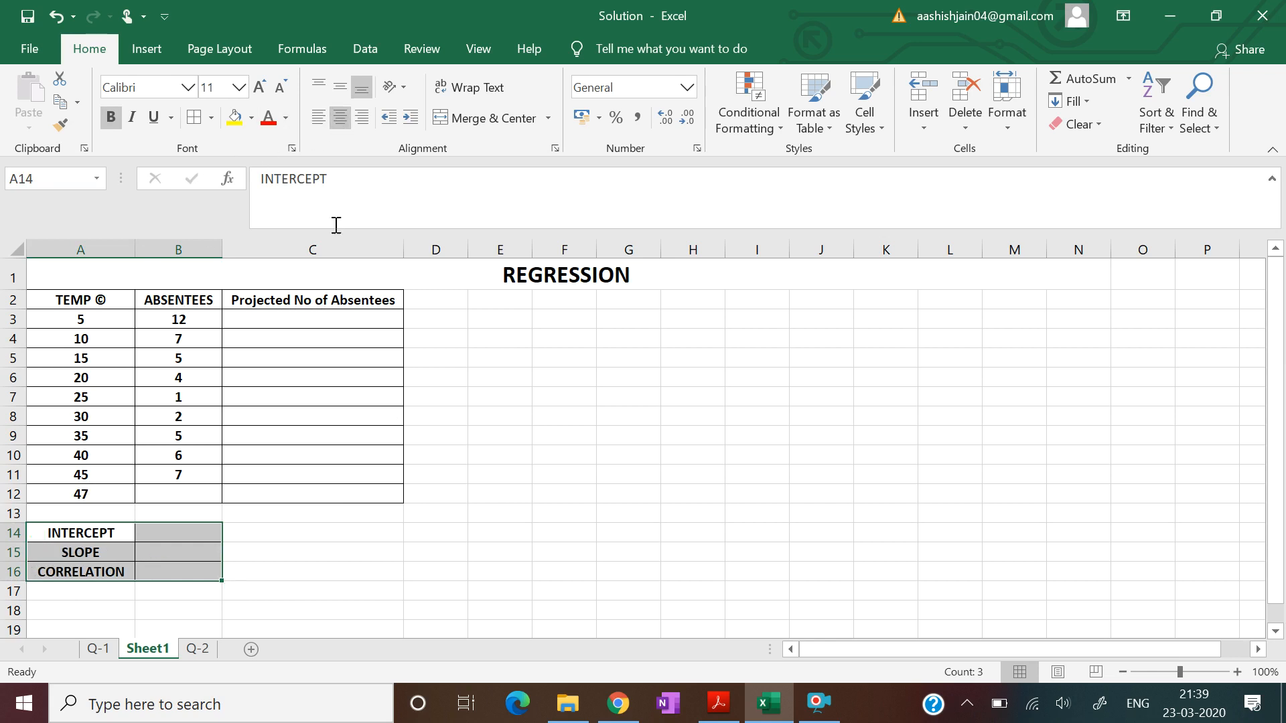
left_click(550, 561)
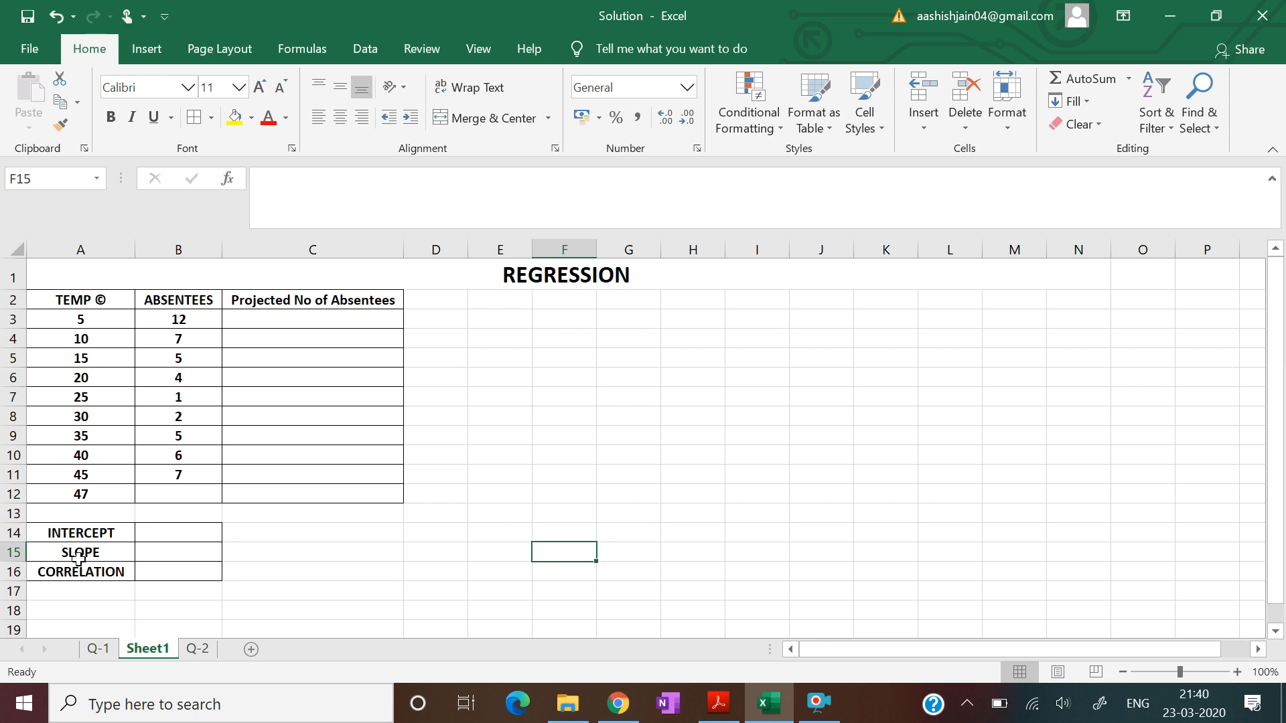
left_click(164, 559)
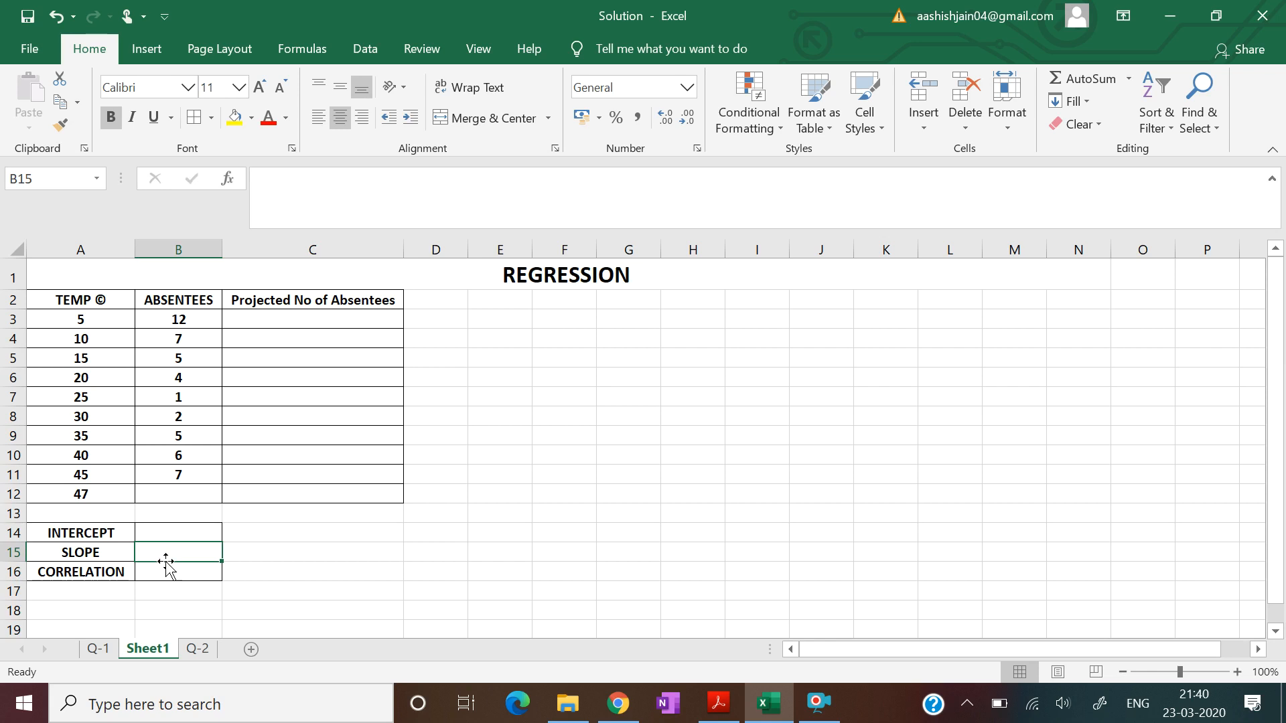
left_click(169, 580)
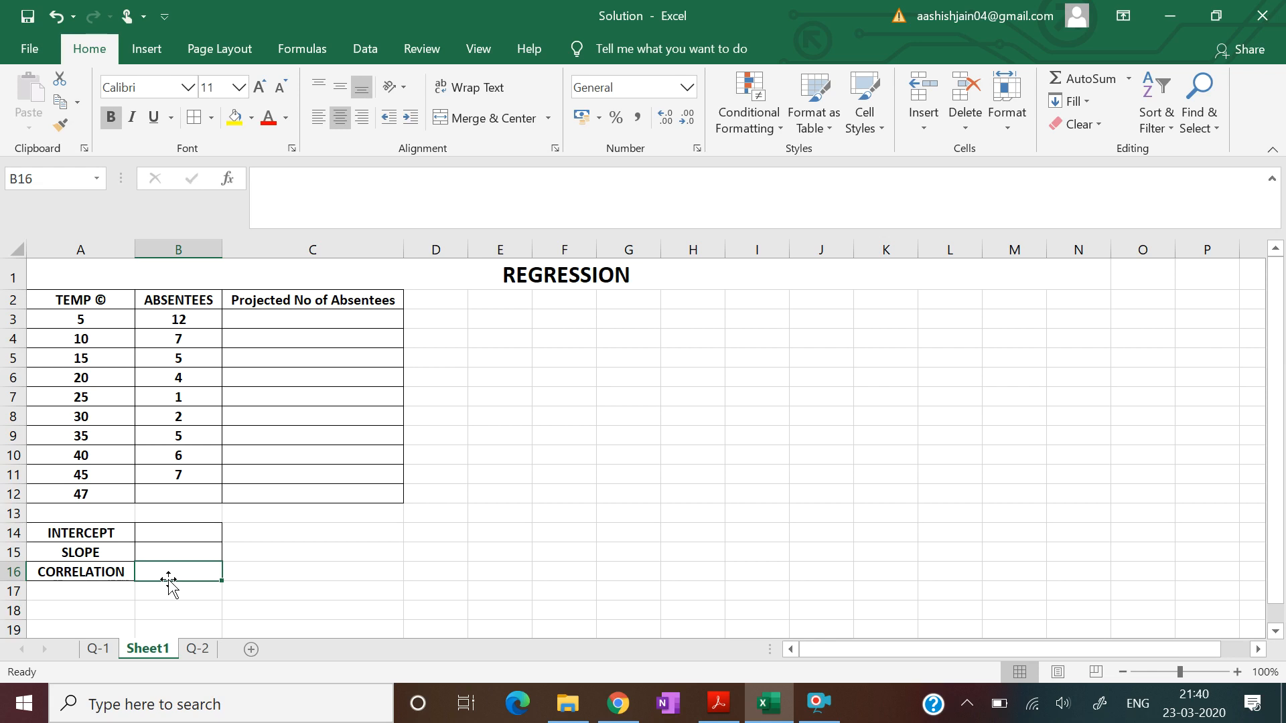
left_click(602, 568)
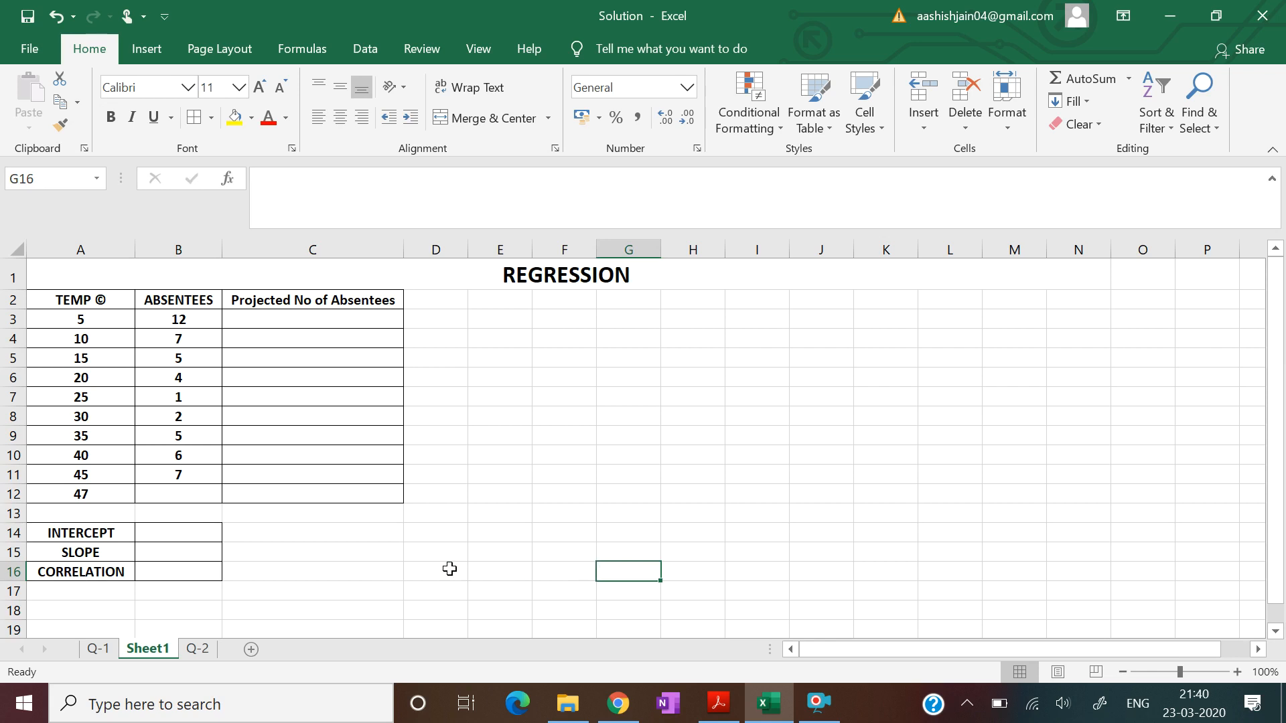
Calculate the intercept in B14 with =INTERCEPT(B3:B11,A3:A11), using absentees as known y values and temperatures as known x values.
left_click(176, 529)
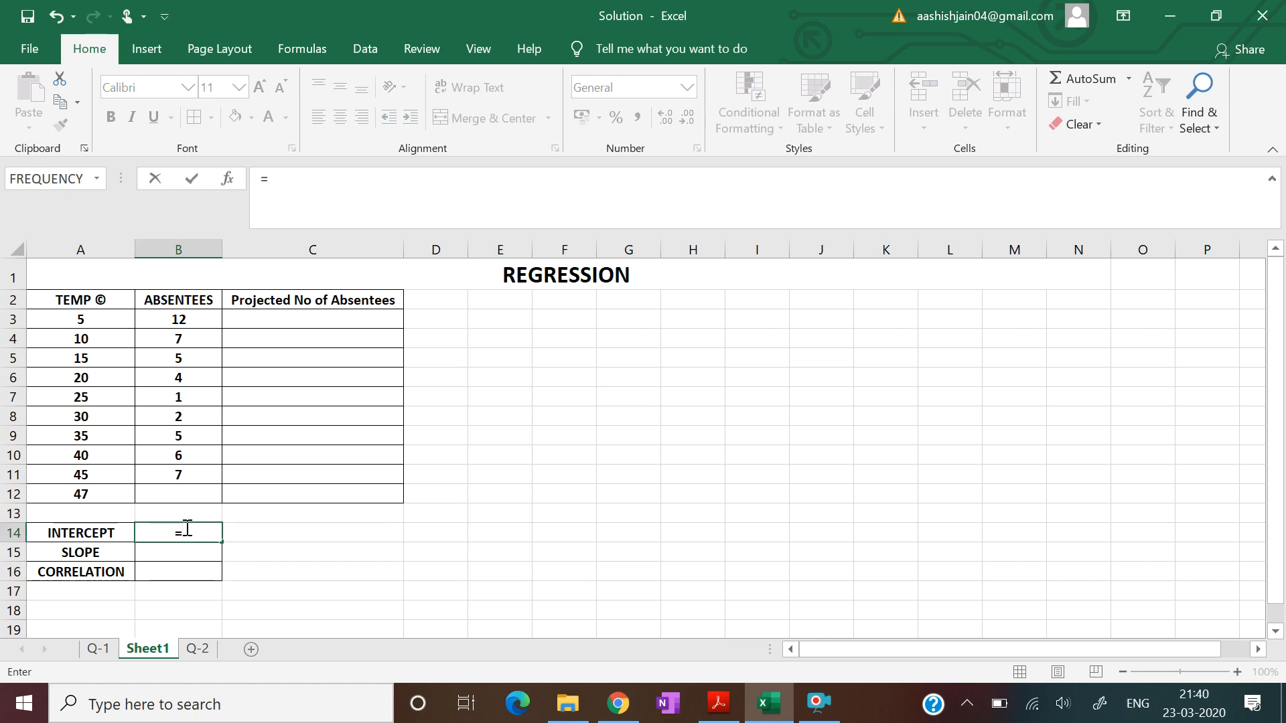
type("n")
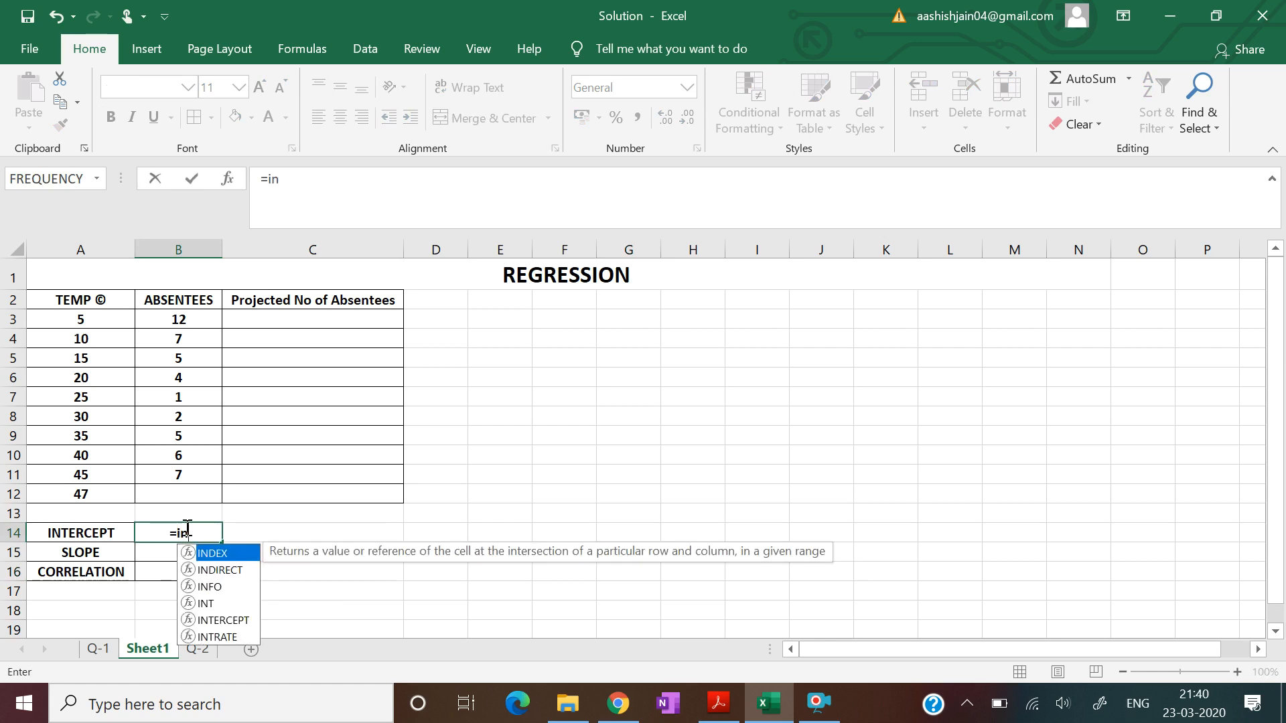
type("tercept")
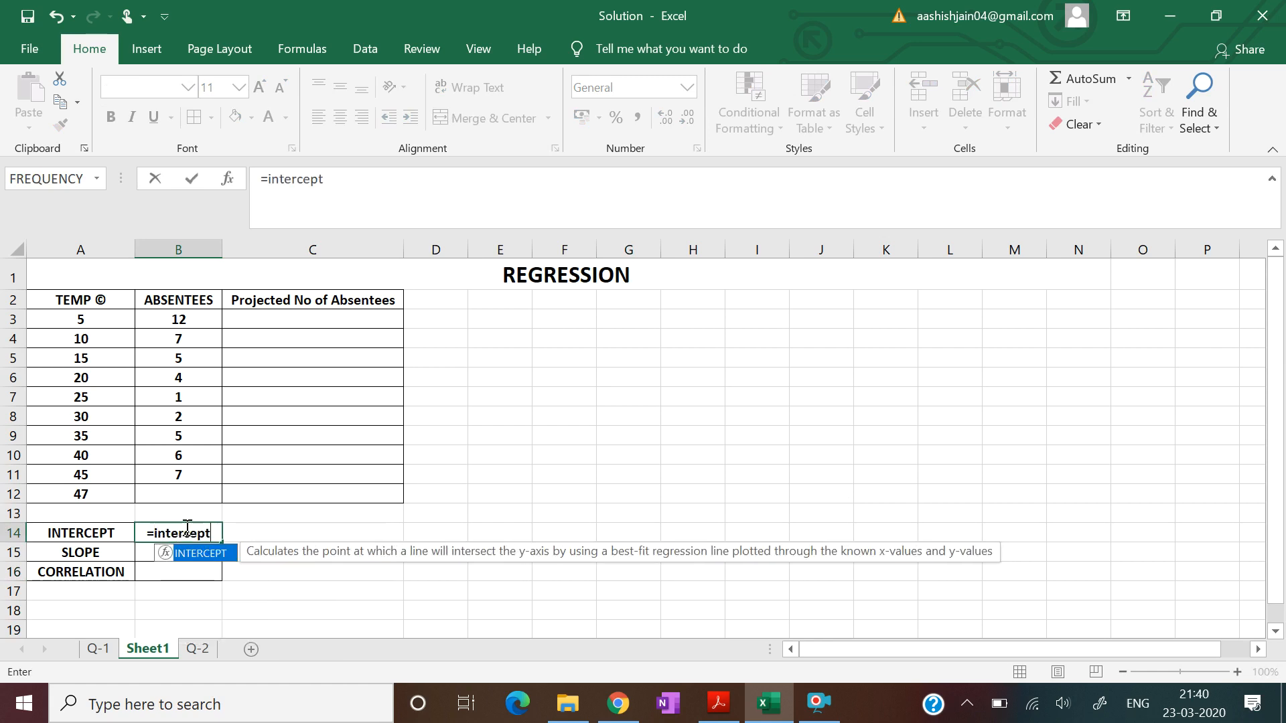
type("(")
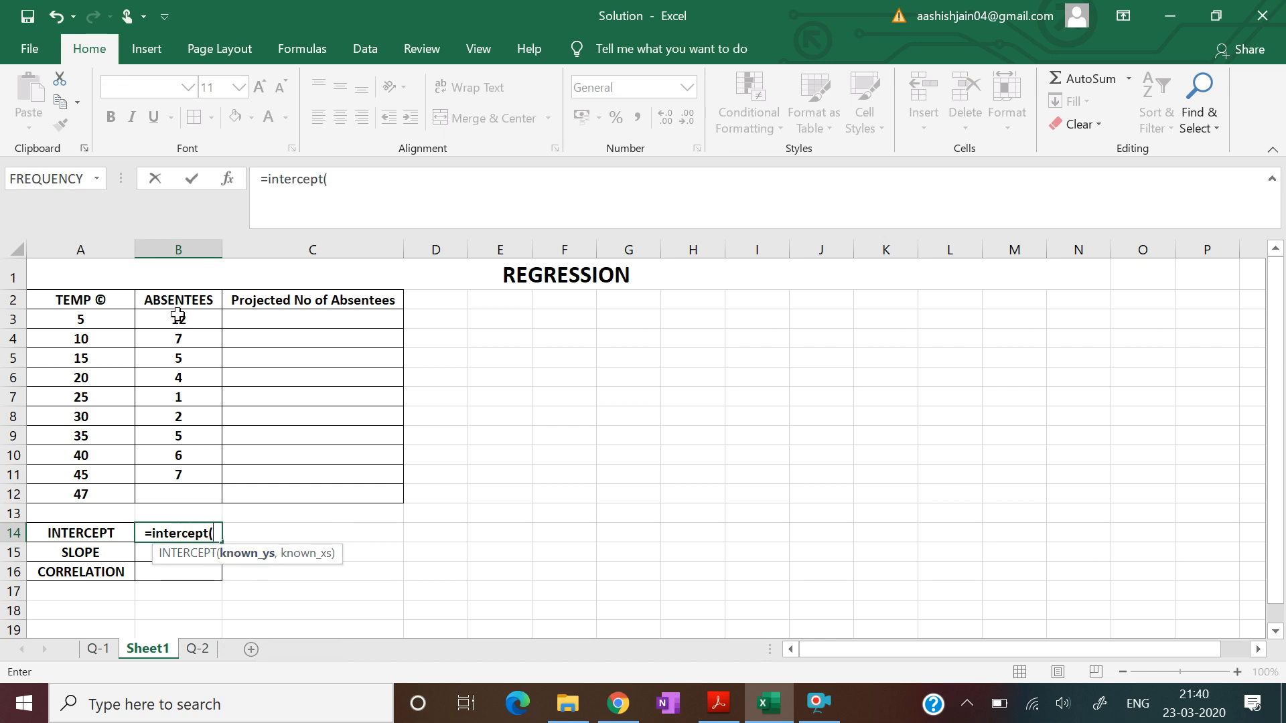
left_click_drag(177, 315, 177, 466)
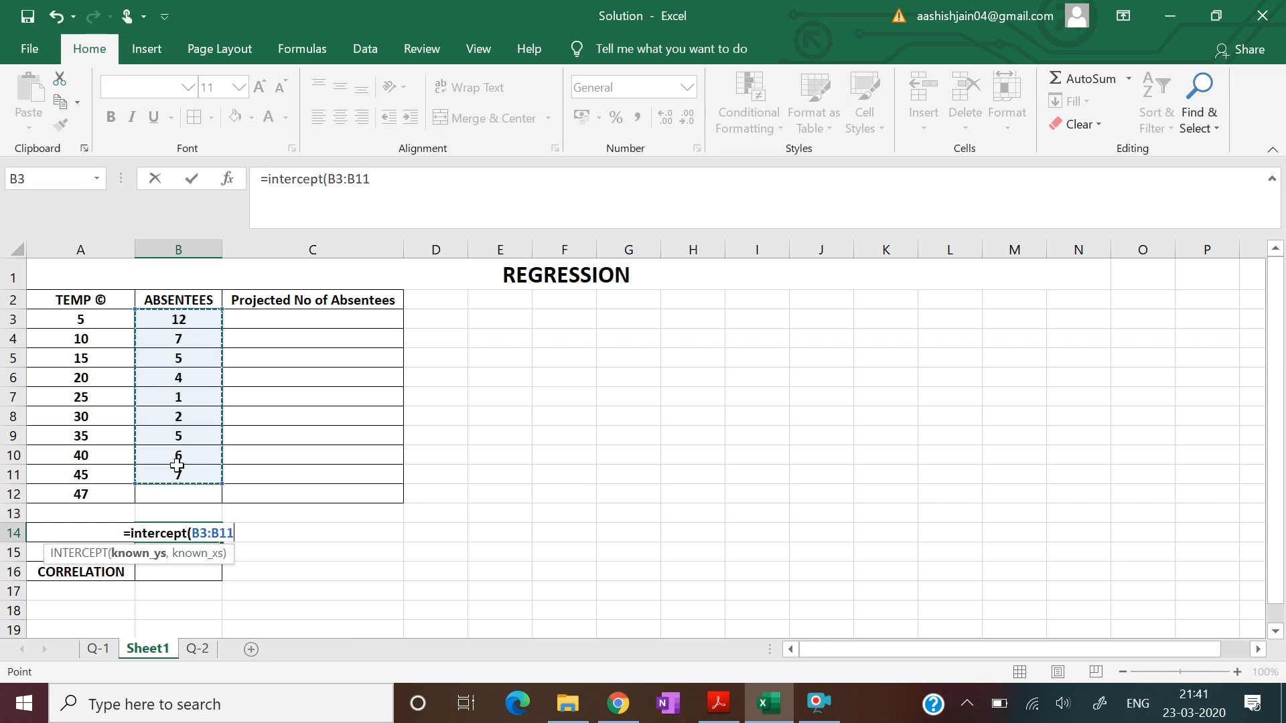
type(",")
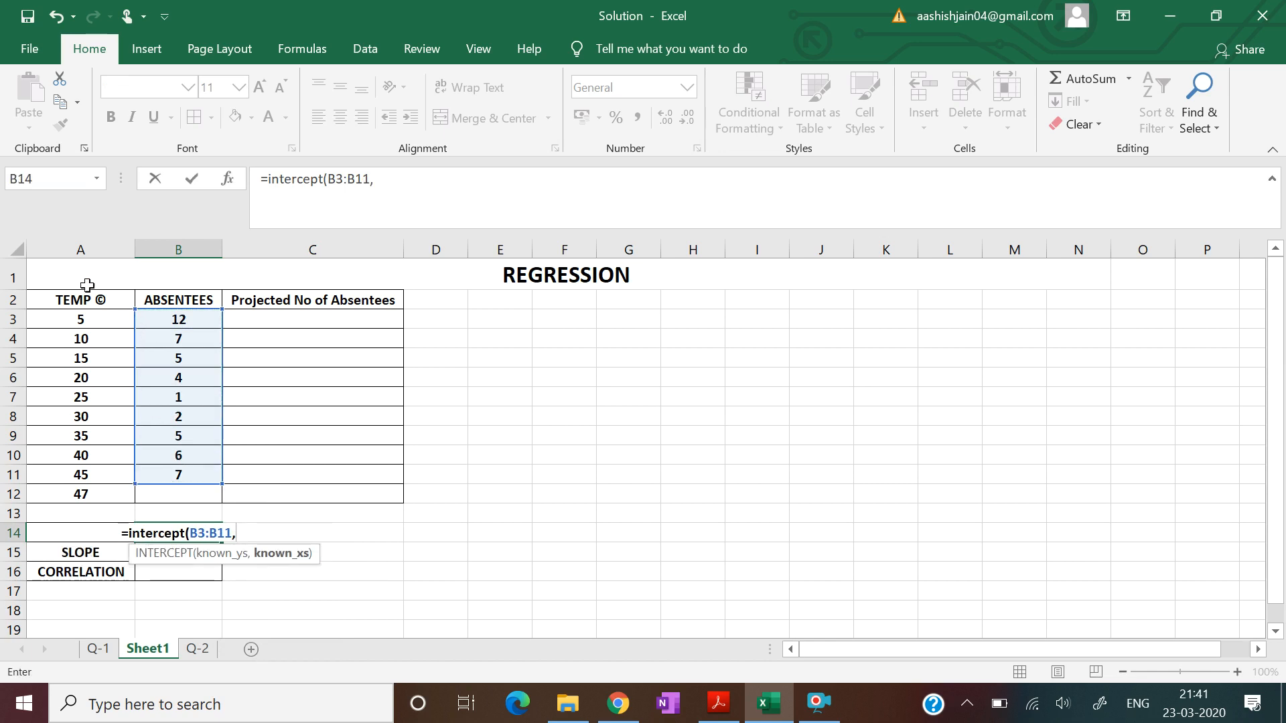
left_click_drag(82, 318, 80, 470)
type(")")
key("Return")
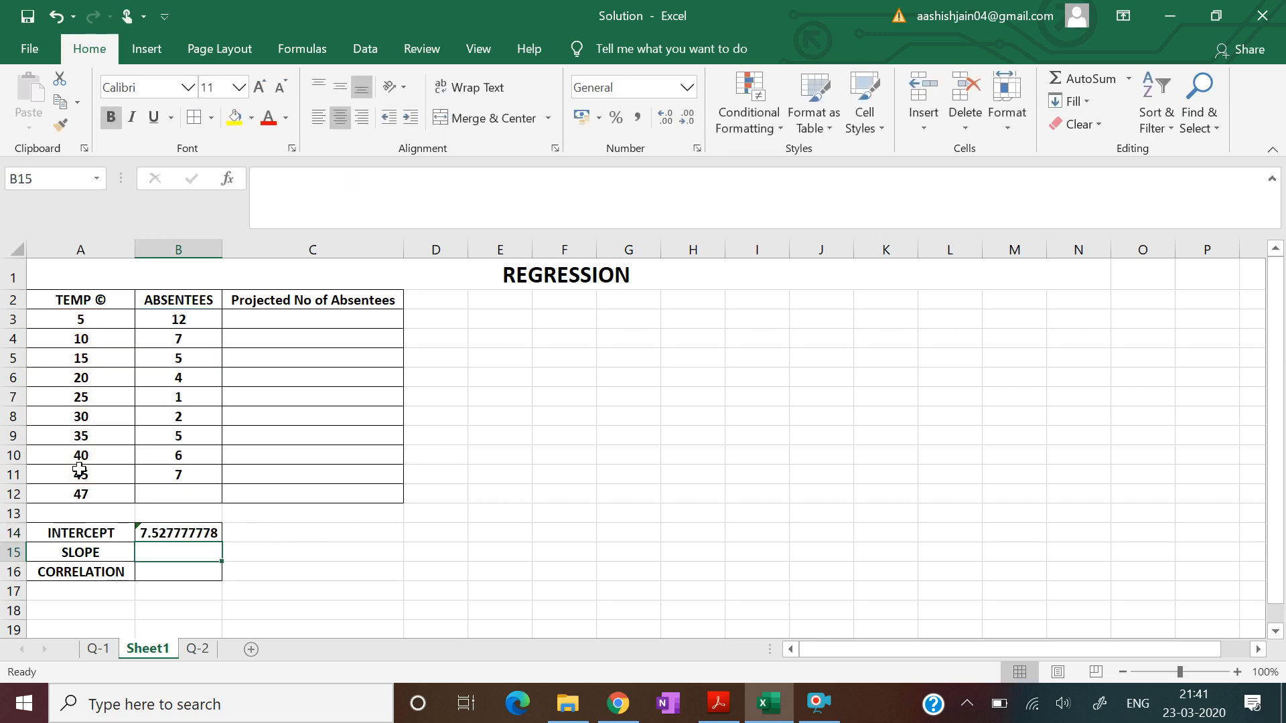
left_click(192, 536)
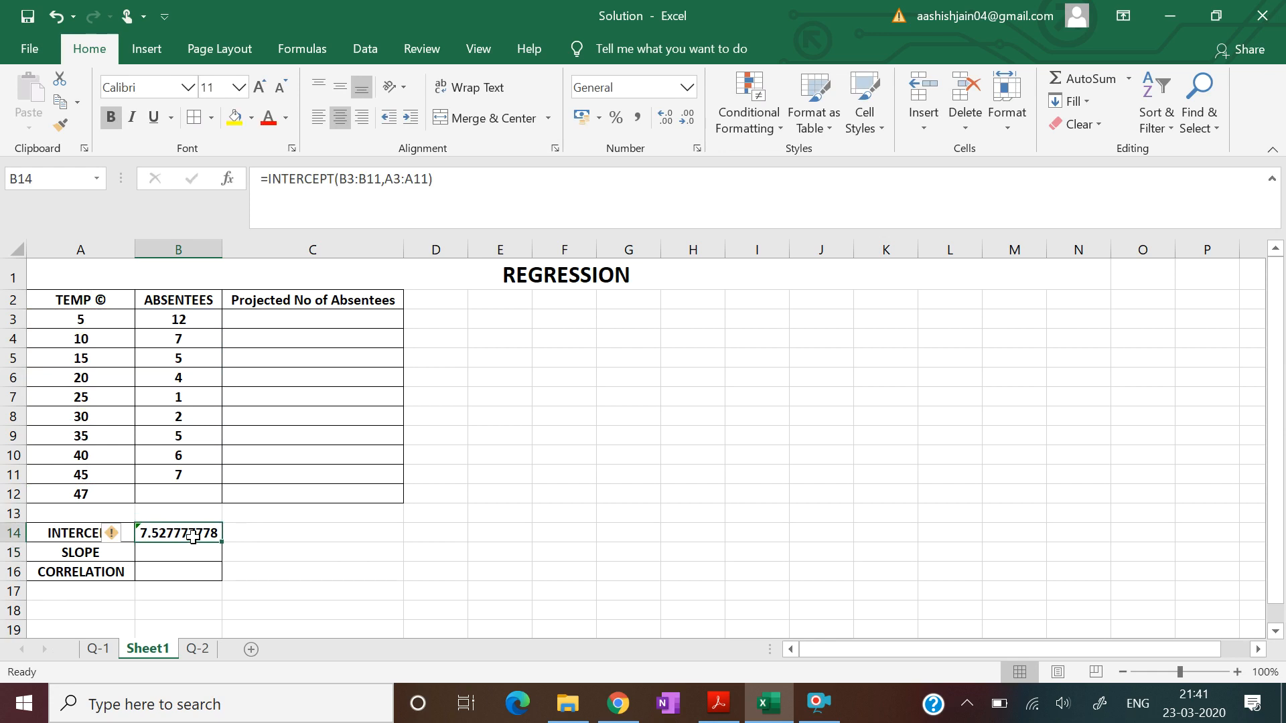
Calculate the slope in B15 with =SLOPE(B3:B11,A3:A11), using absentees against temperatures.
left_click(185, 553)
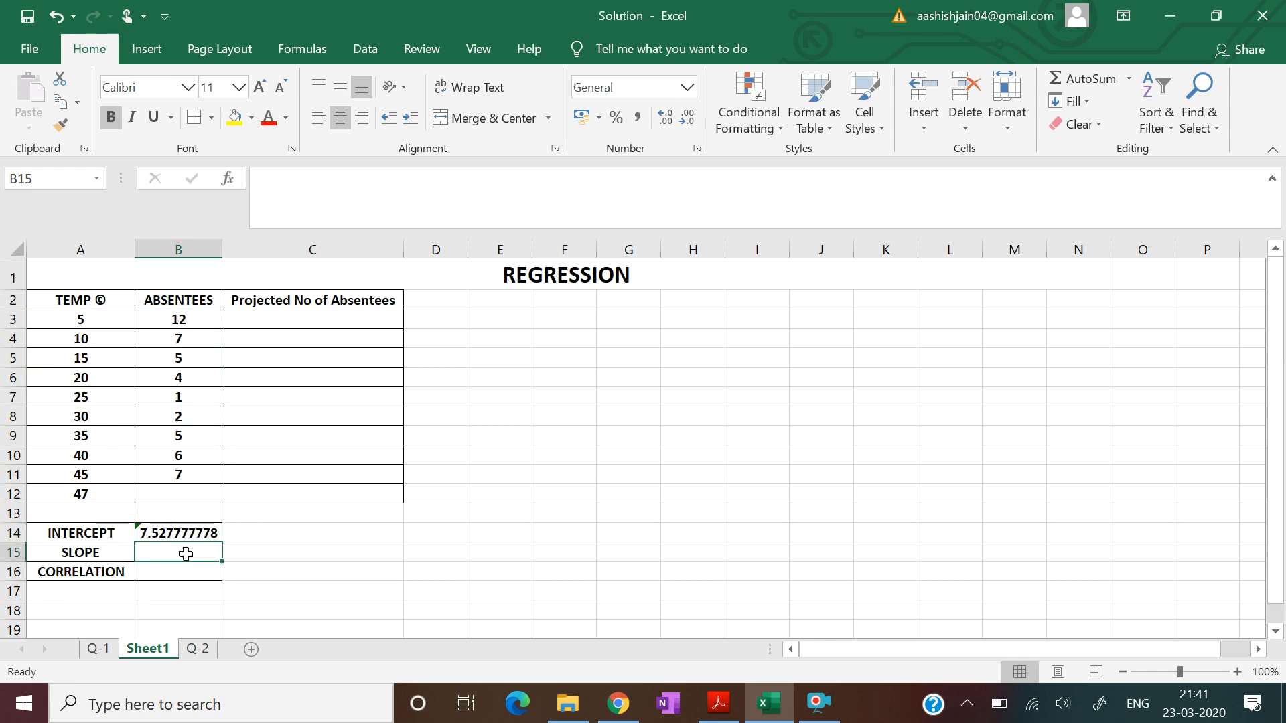
type("=slope")
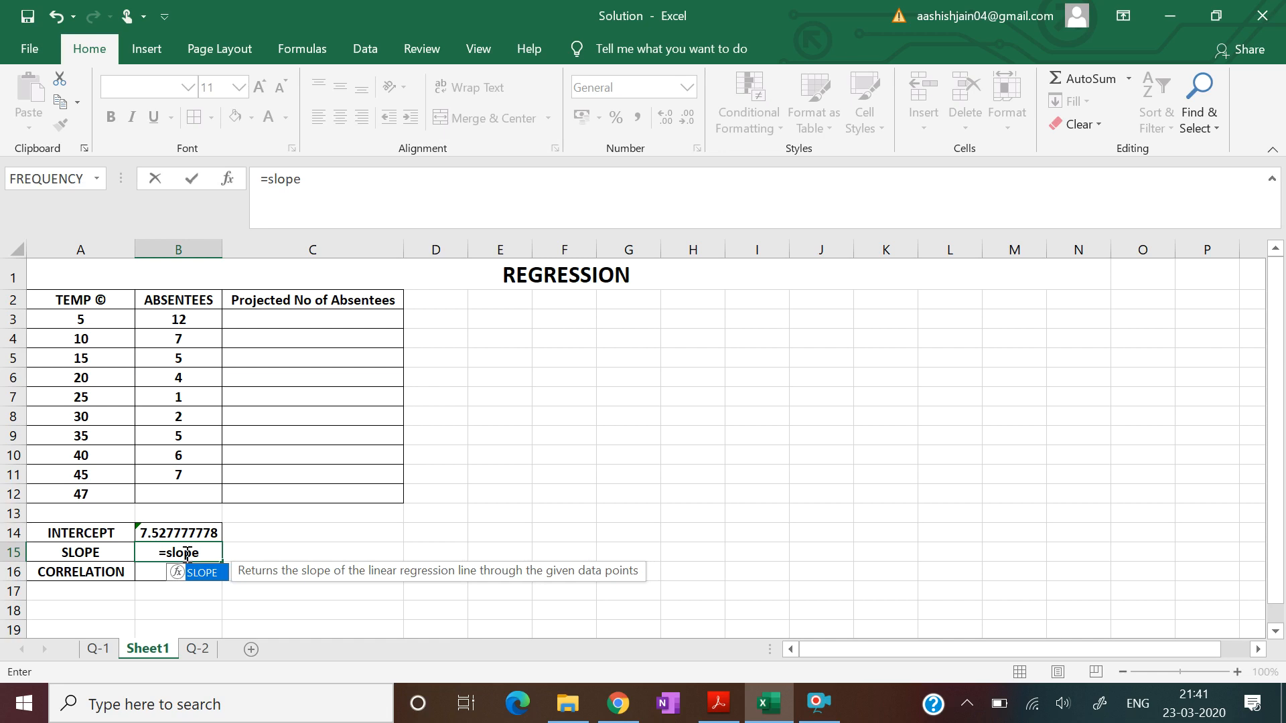
type("(")
left_click_drag(178, 320, 177, 476)
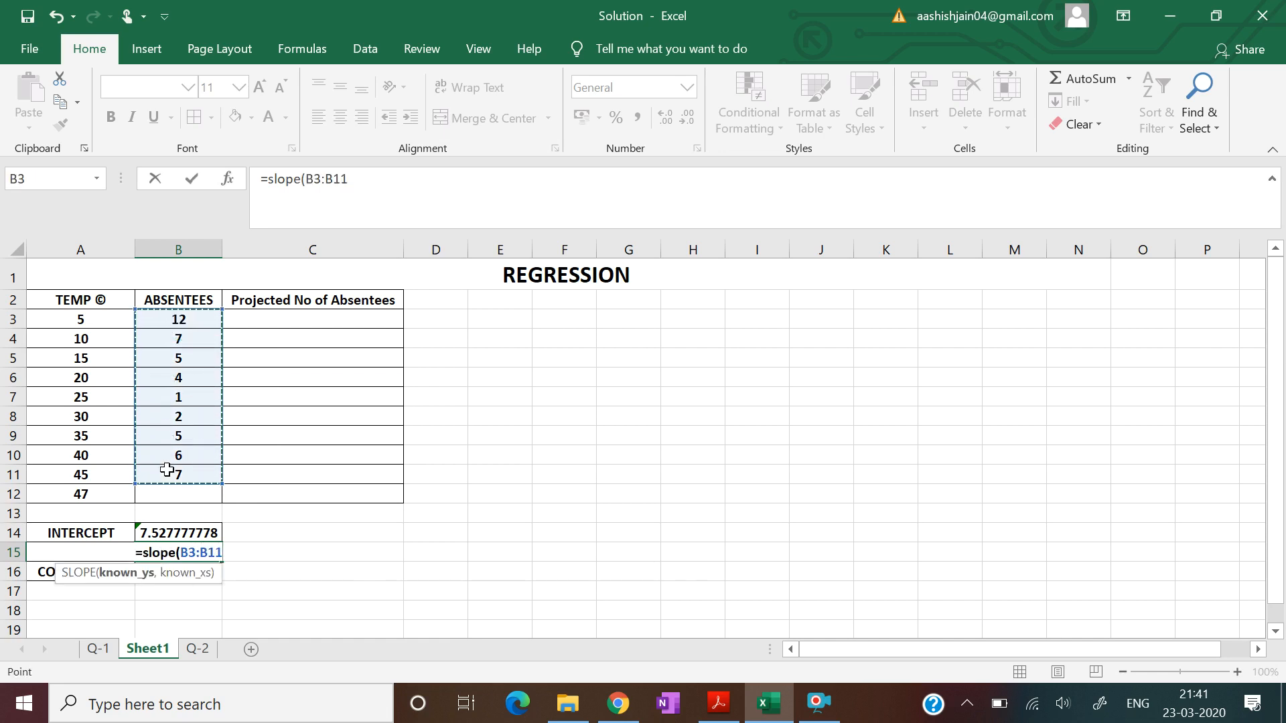
type(",")
left_click_drag(67, 320, 71, 470)
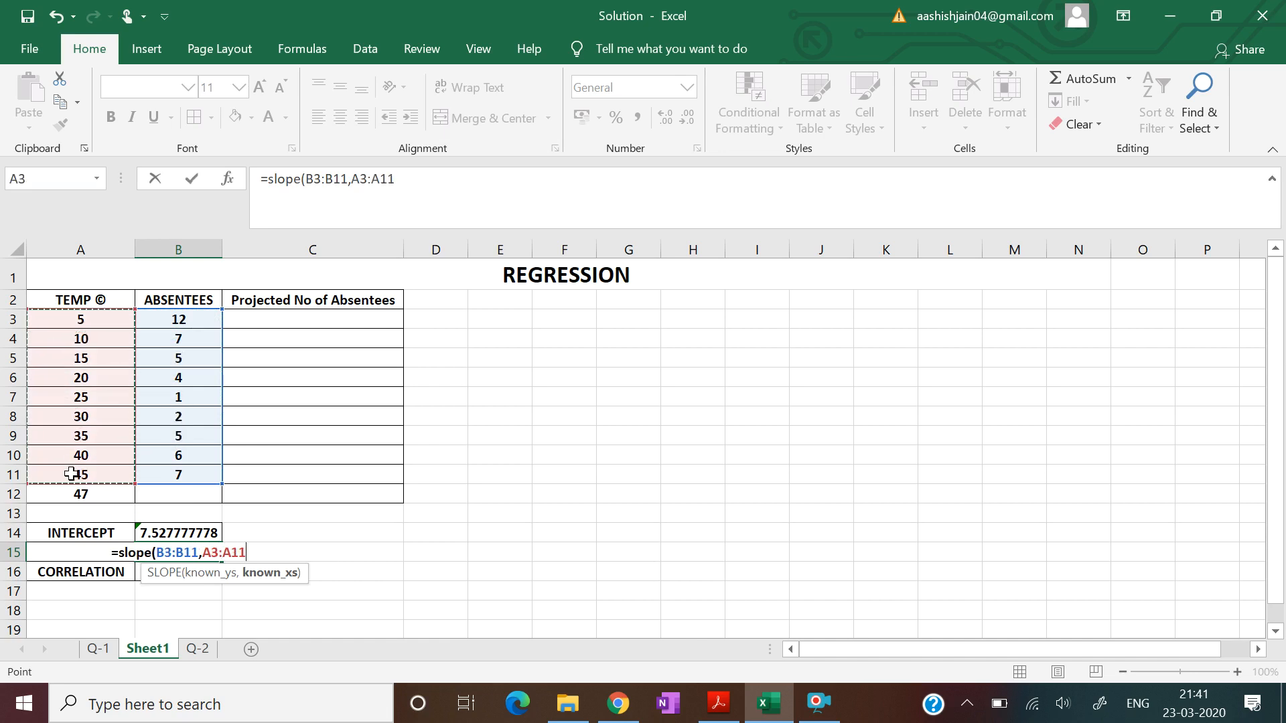
type(")")
key("Return")
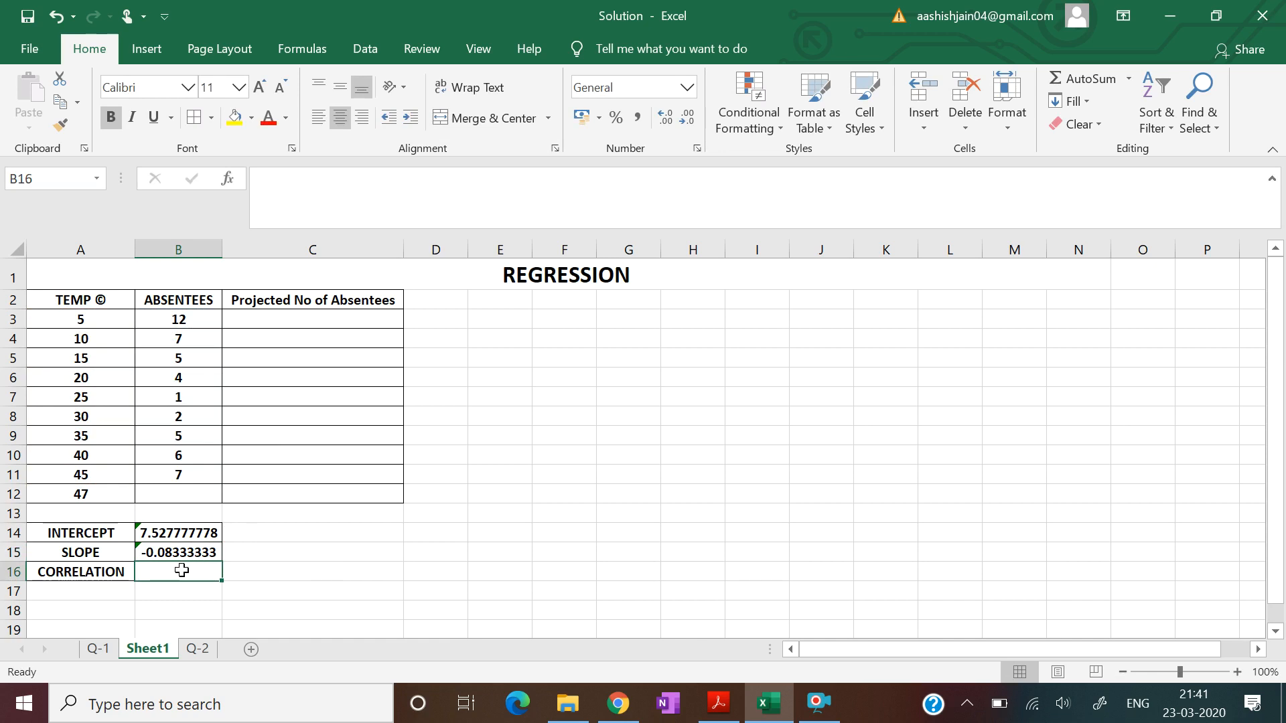
Calculate the correlation between temperature and absentees in B16 with =CORREL(A3:A12,B3:B12).
type("=c")
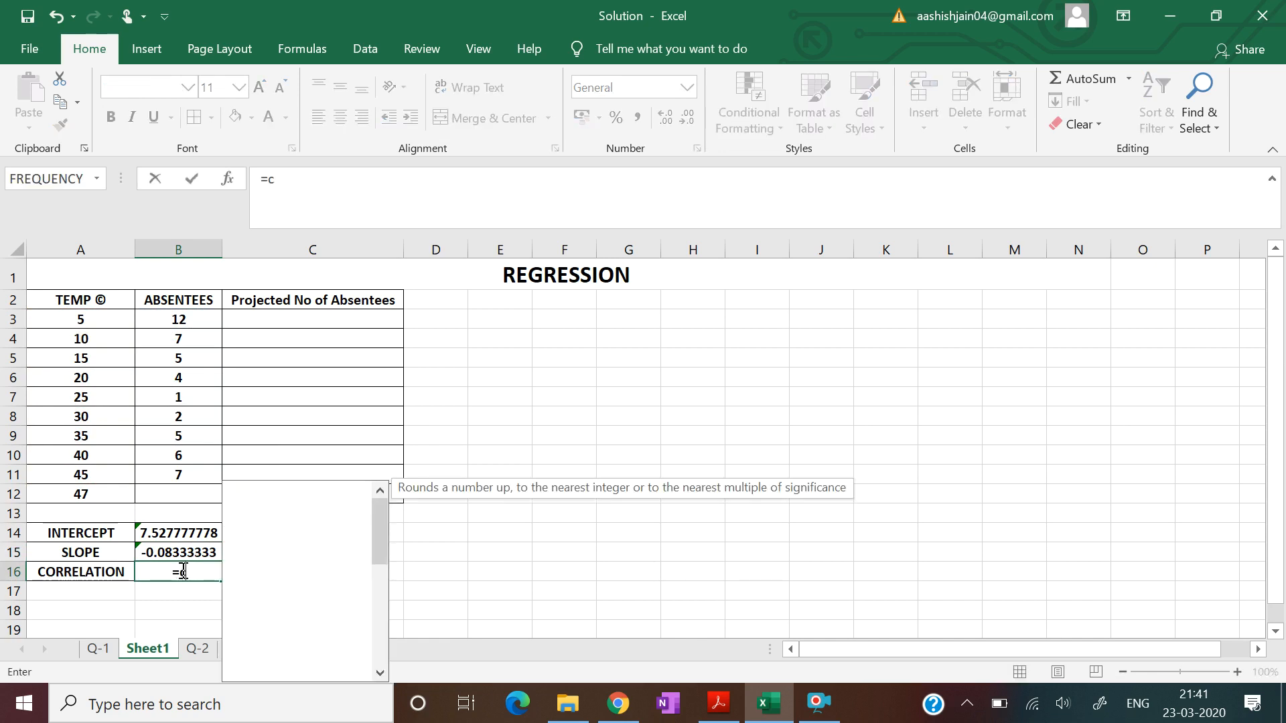
type("orrel(")
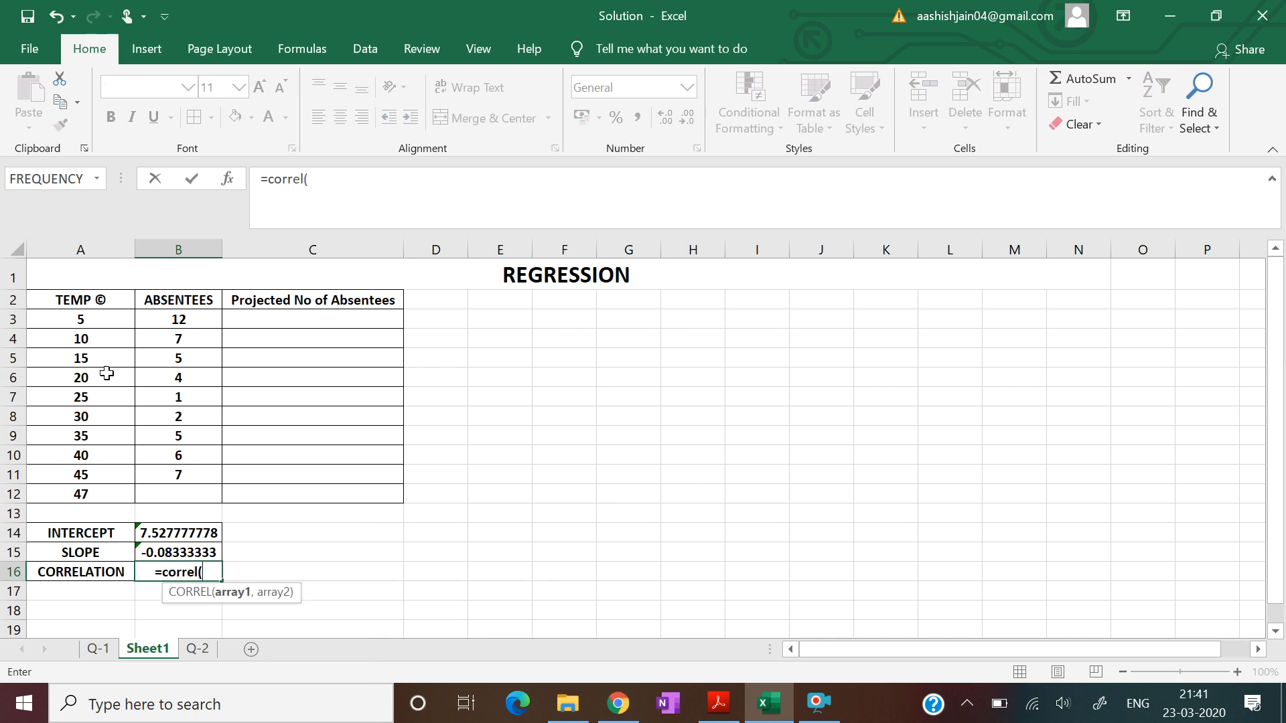
left_click_drag(85, 321, 80, 484)
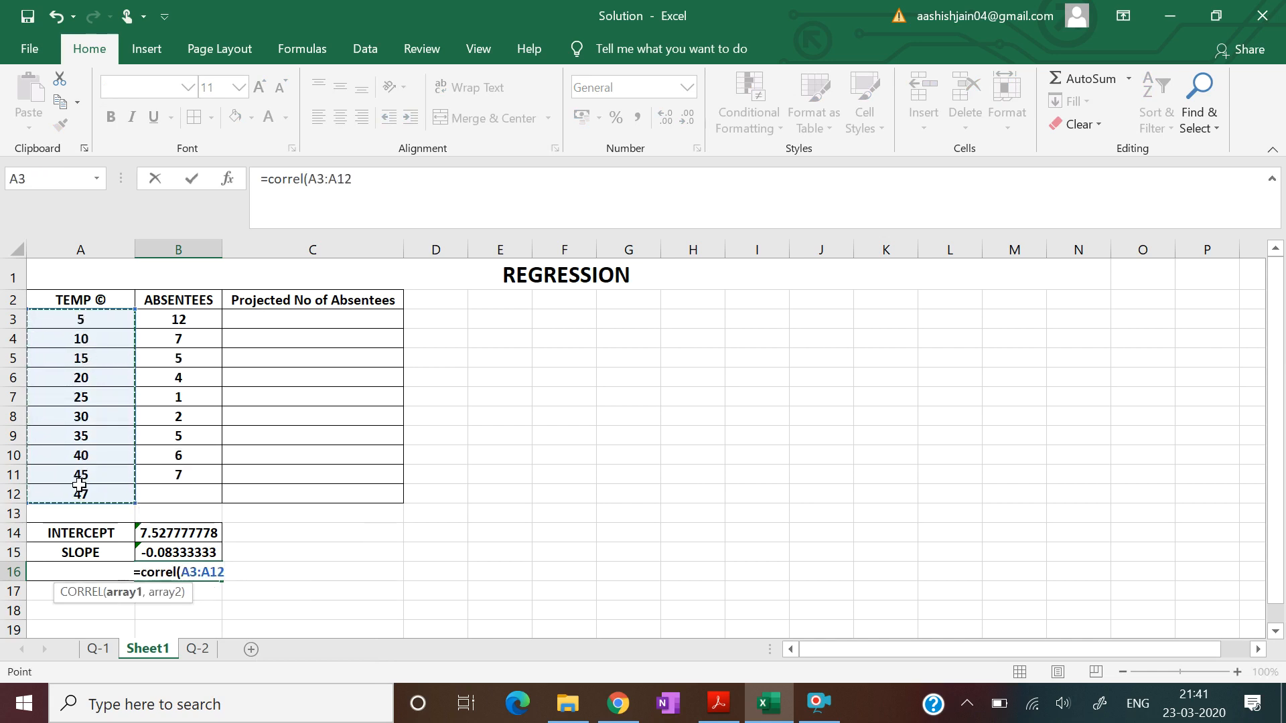
type(",")
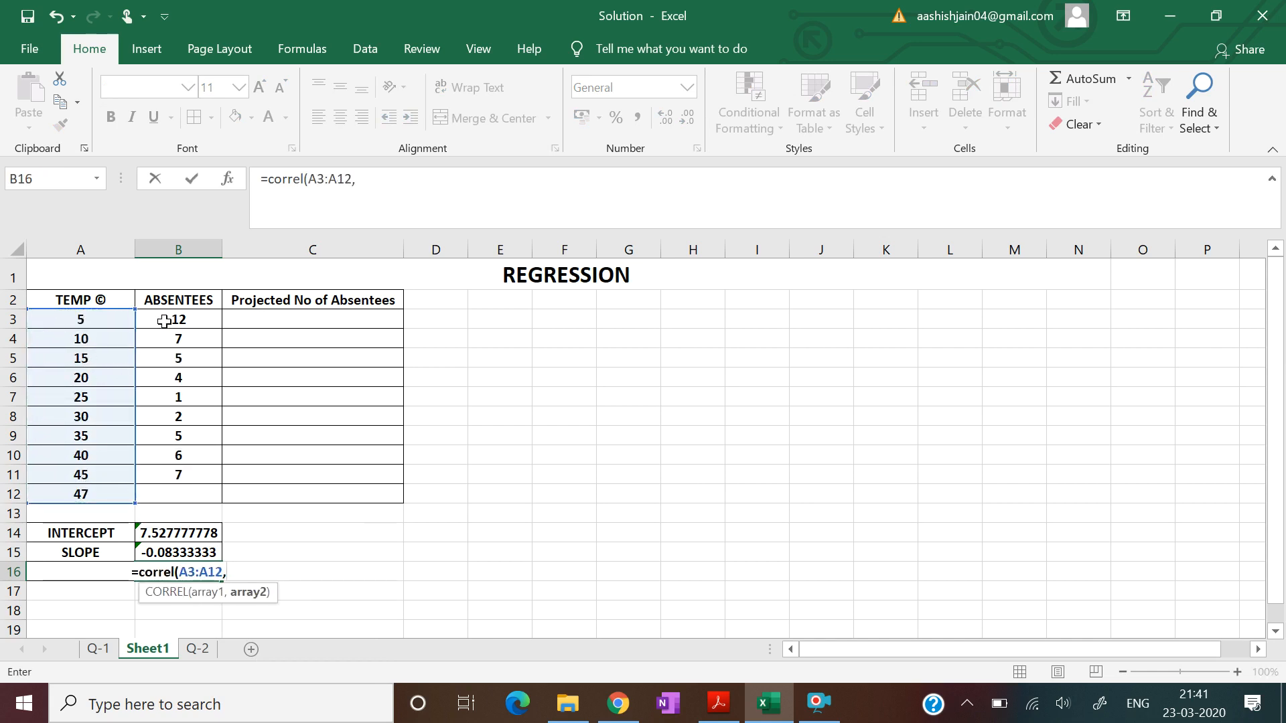
left_click_drag(175, 319, 178, 492)
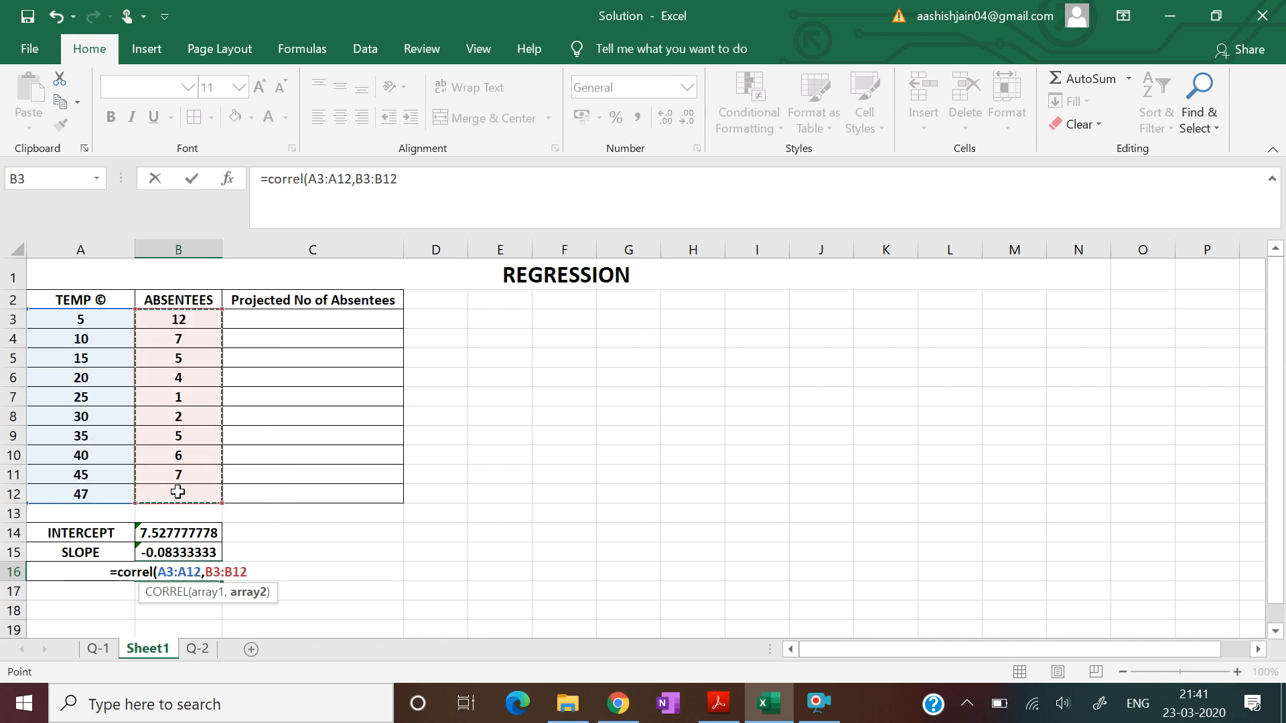
type(")")
key("Return")
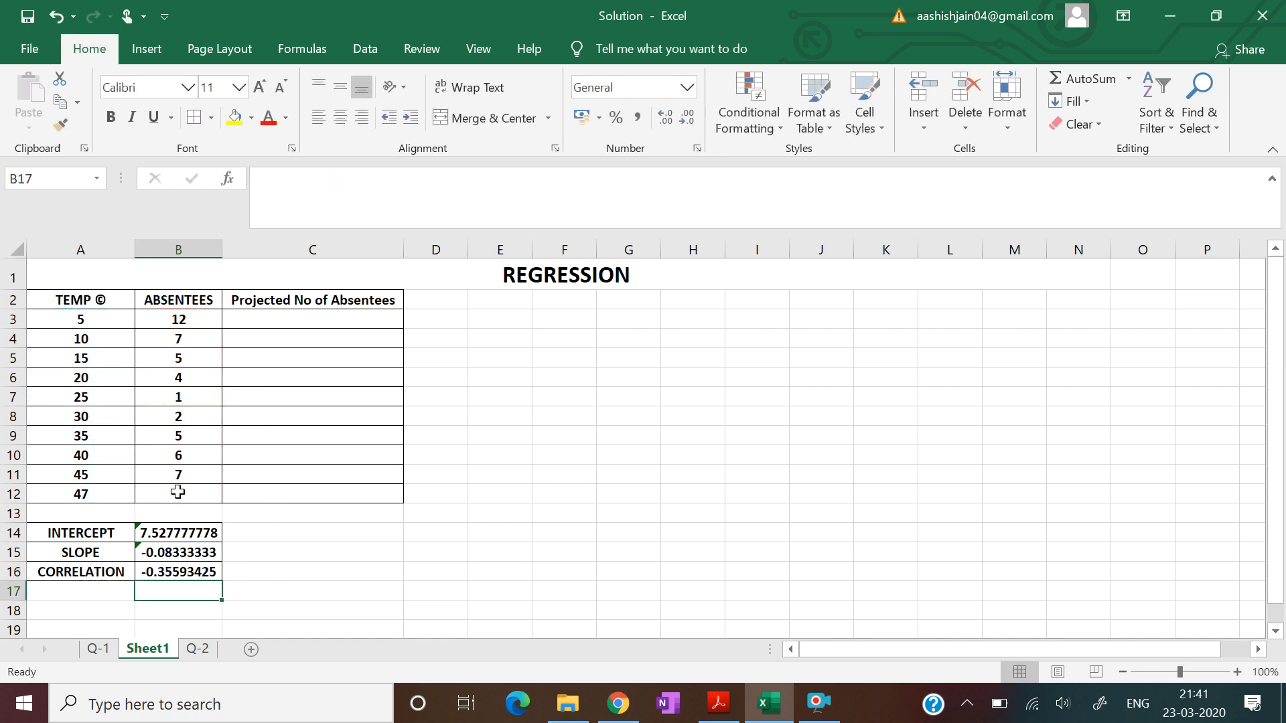
left_click(523, 567)
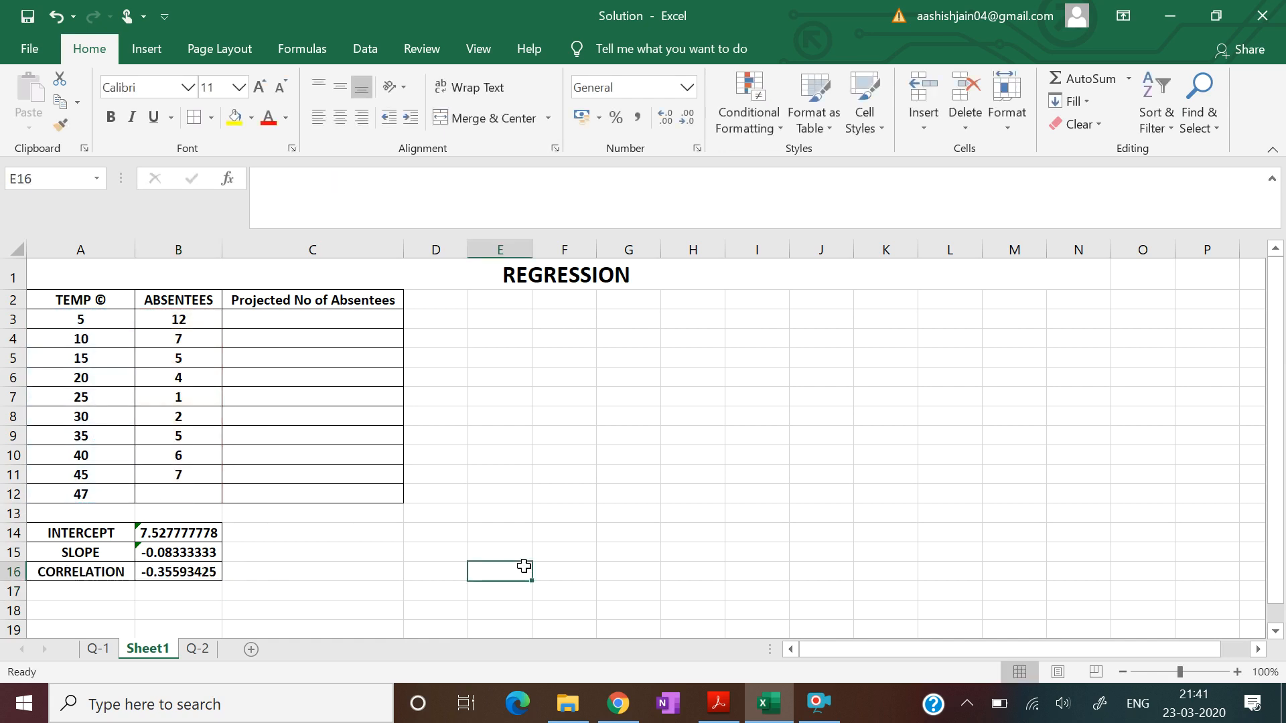
left_click(483, 546)
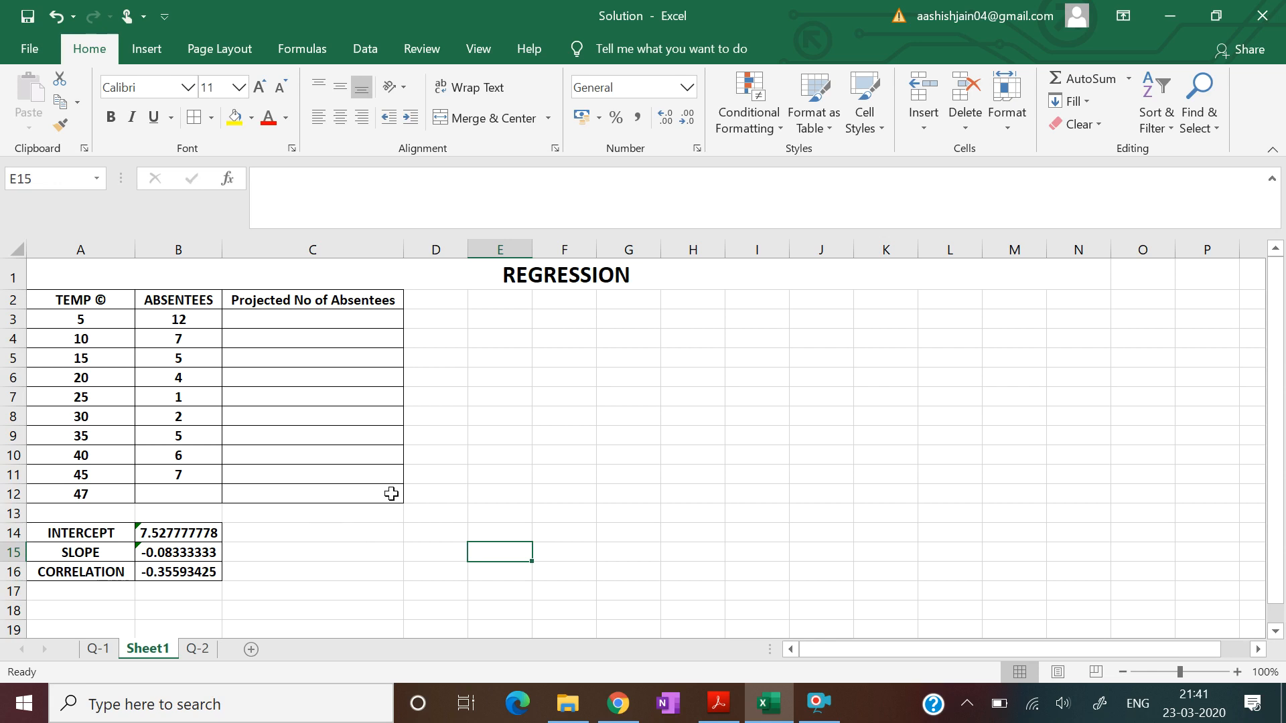
Write the regression equation across row 3, with "Y" in E3, "=" in F3 and "a + b*x" in G3.
left_click(491, 322)
type("Y")
key("Tab")
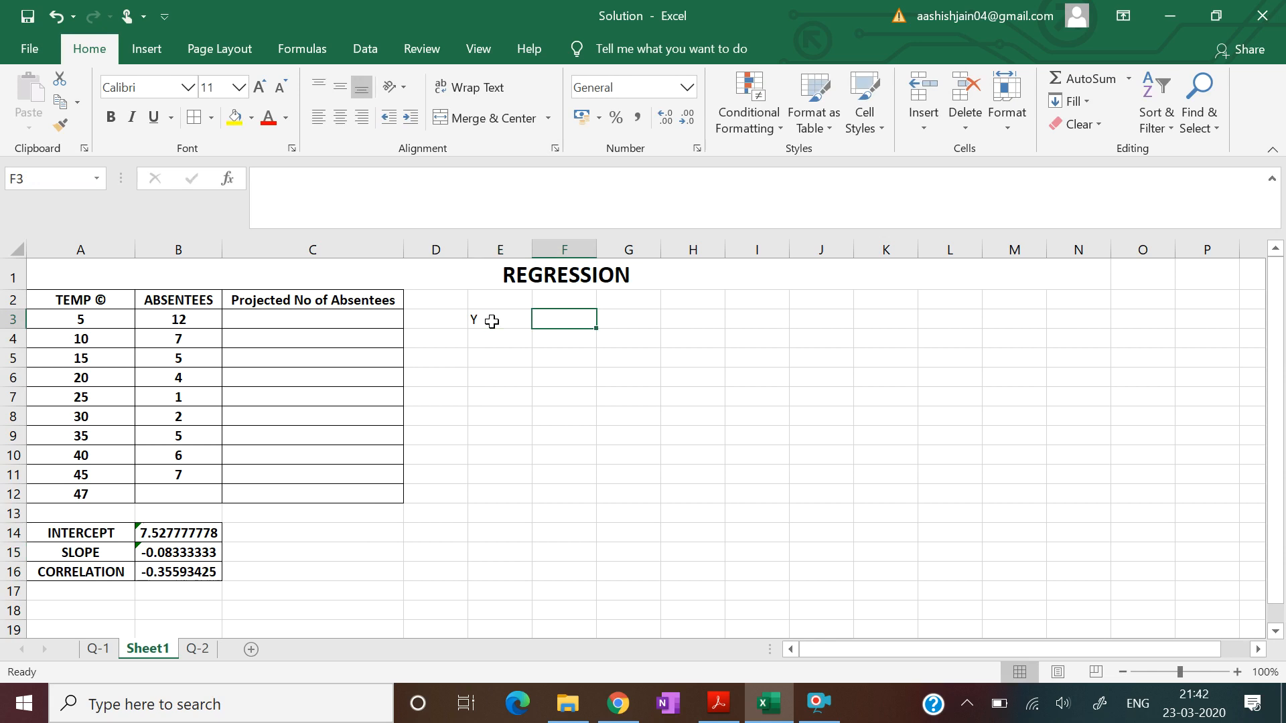
type("=")
key("Return")
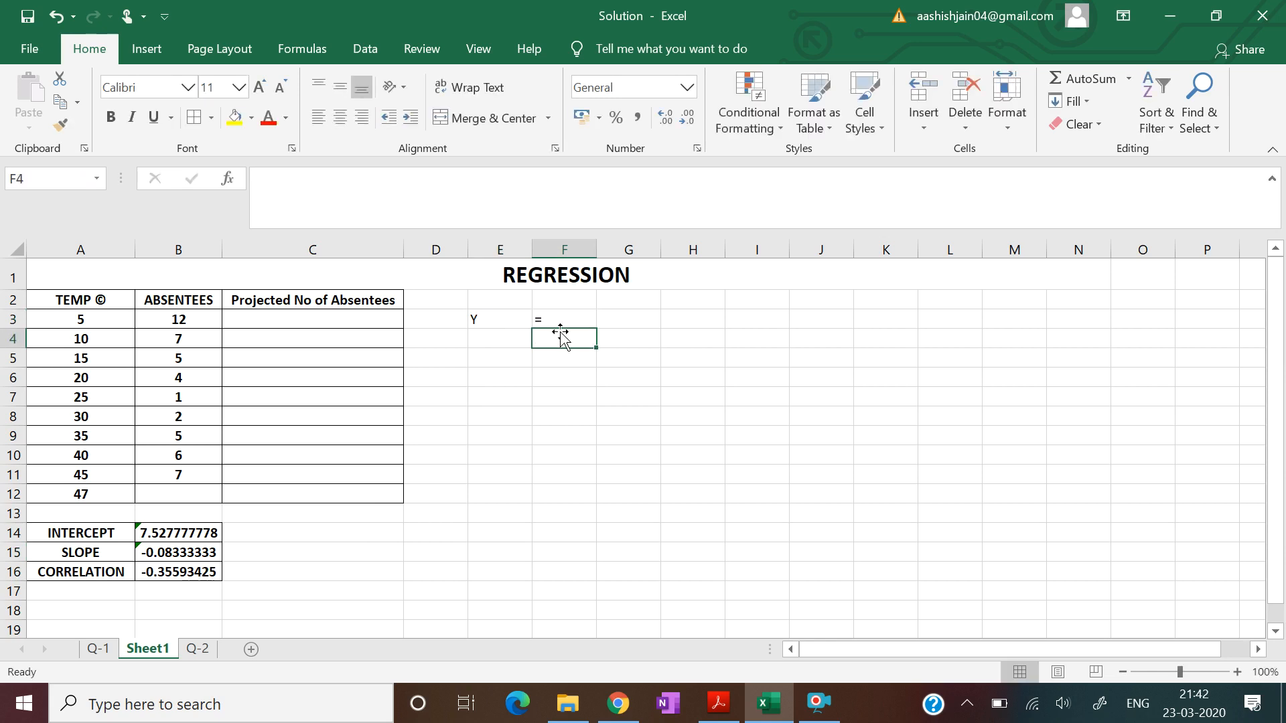
left_click(617, 320)
type("A")
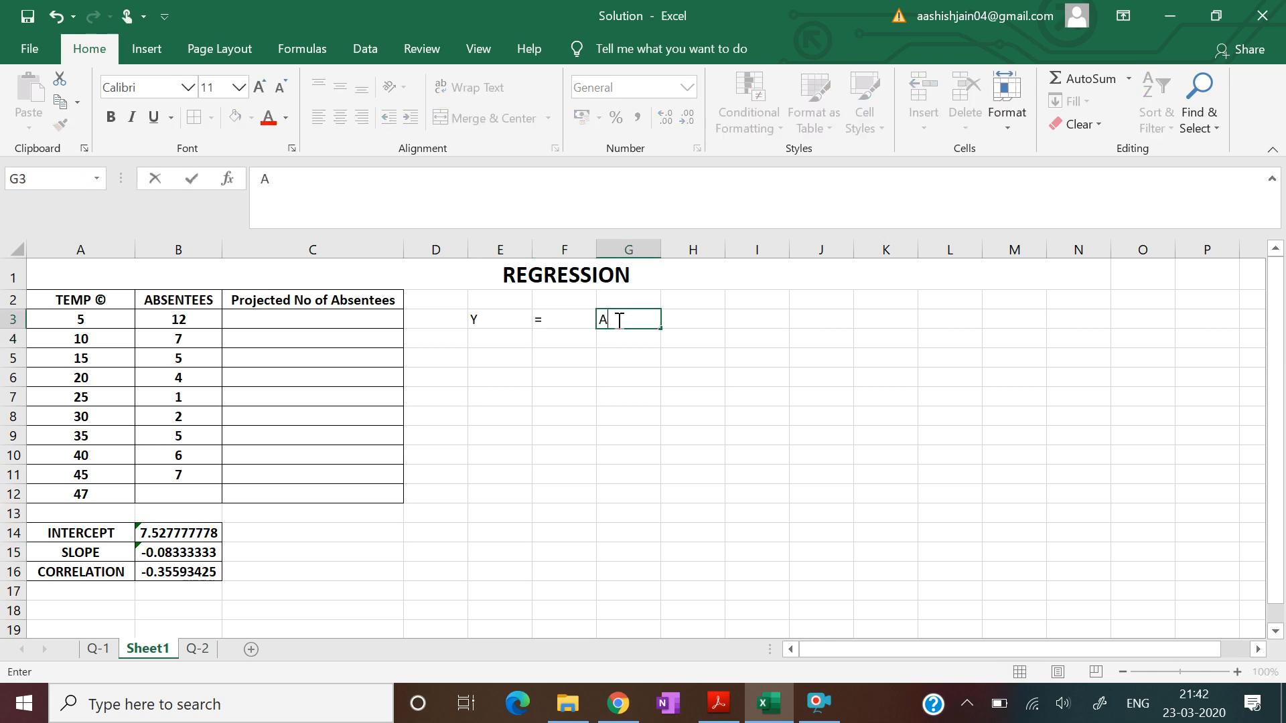
key("BackSpace")
type("a + B")
key("BackSpace")
type("b*x")
key("Return")
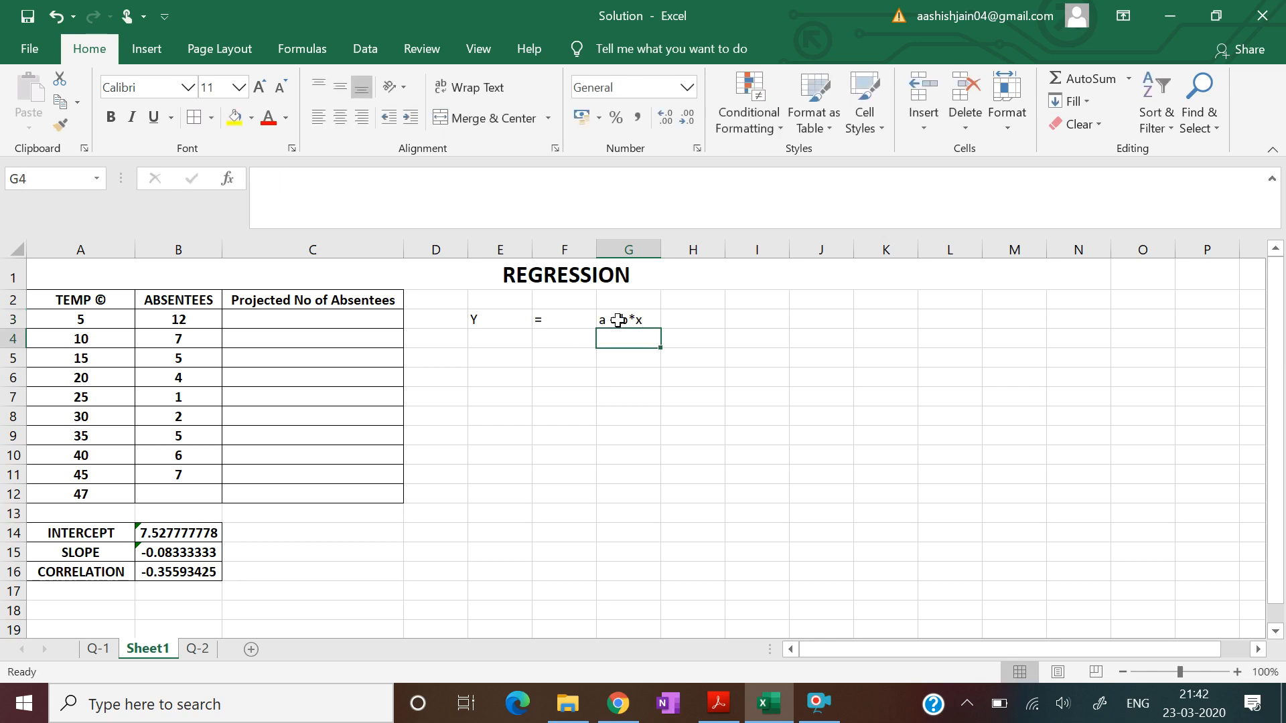
Try to merge and center the equation cells E3:G3.
left_click_drag(493, 319, 620, 313)
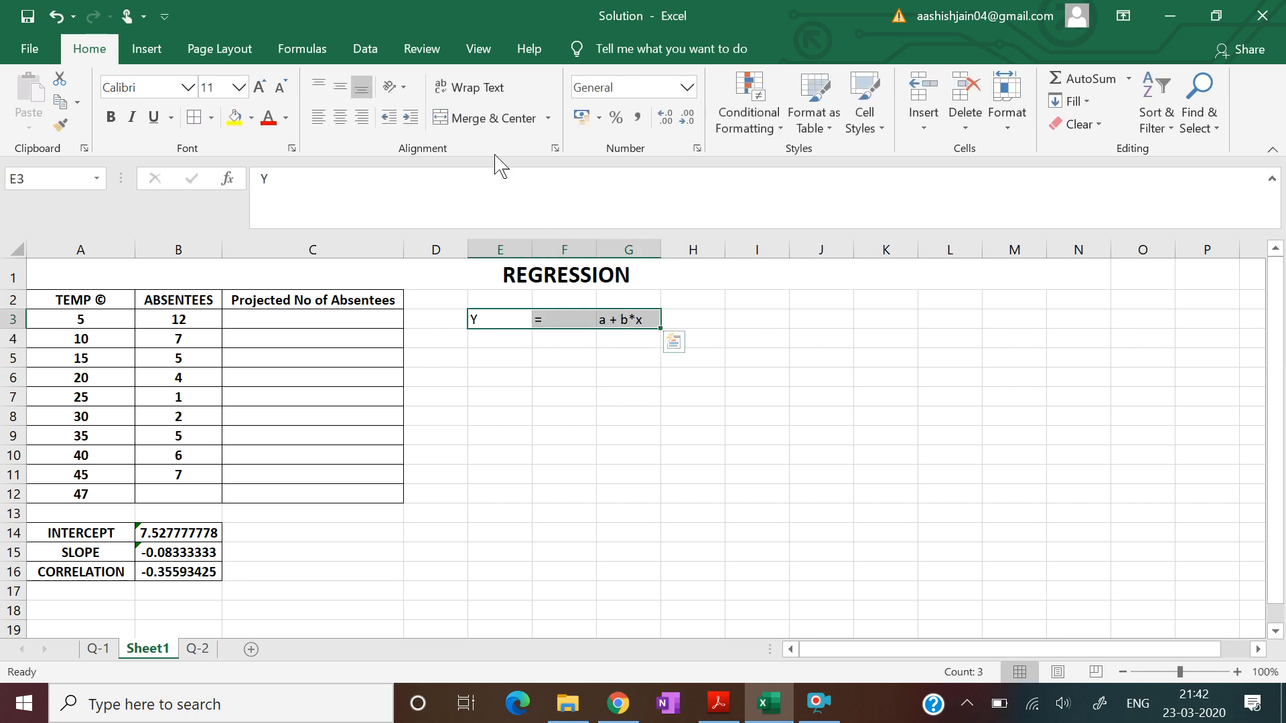
left_click(488, 121)
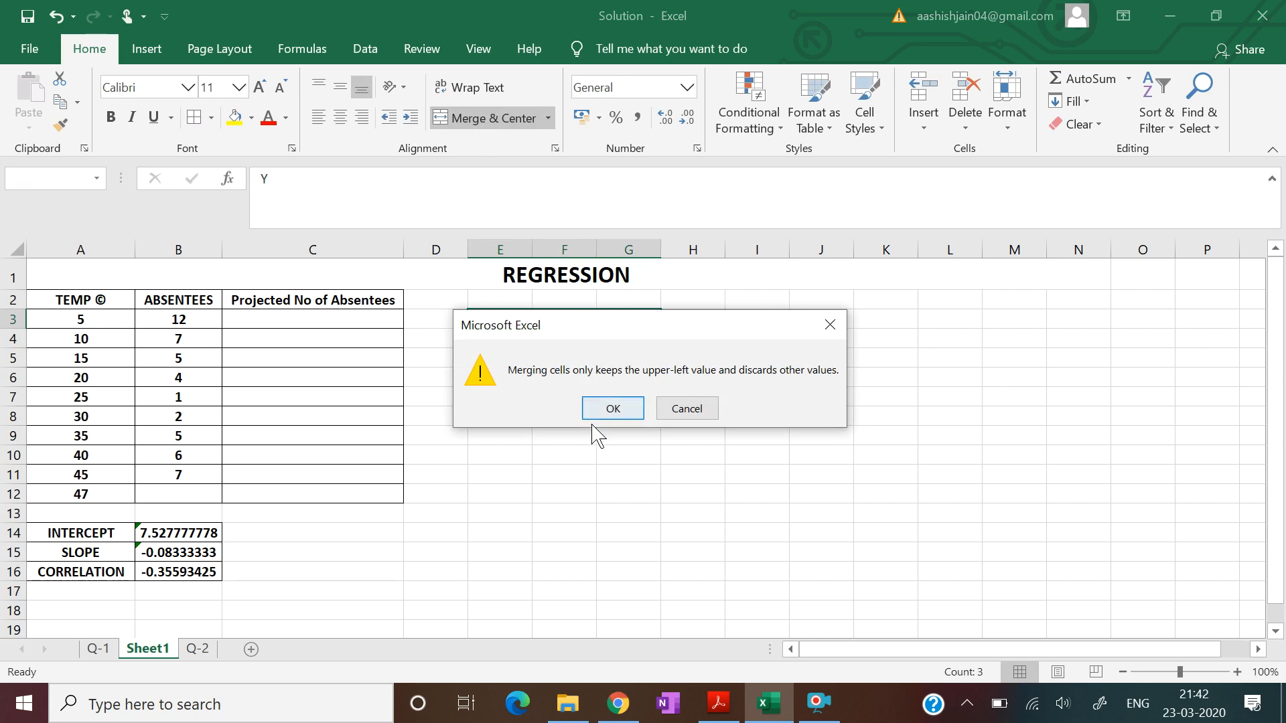
left_click(611, 409)
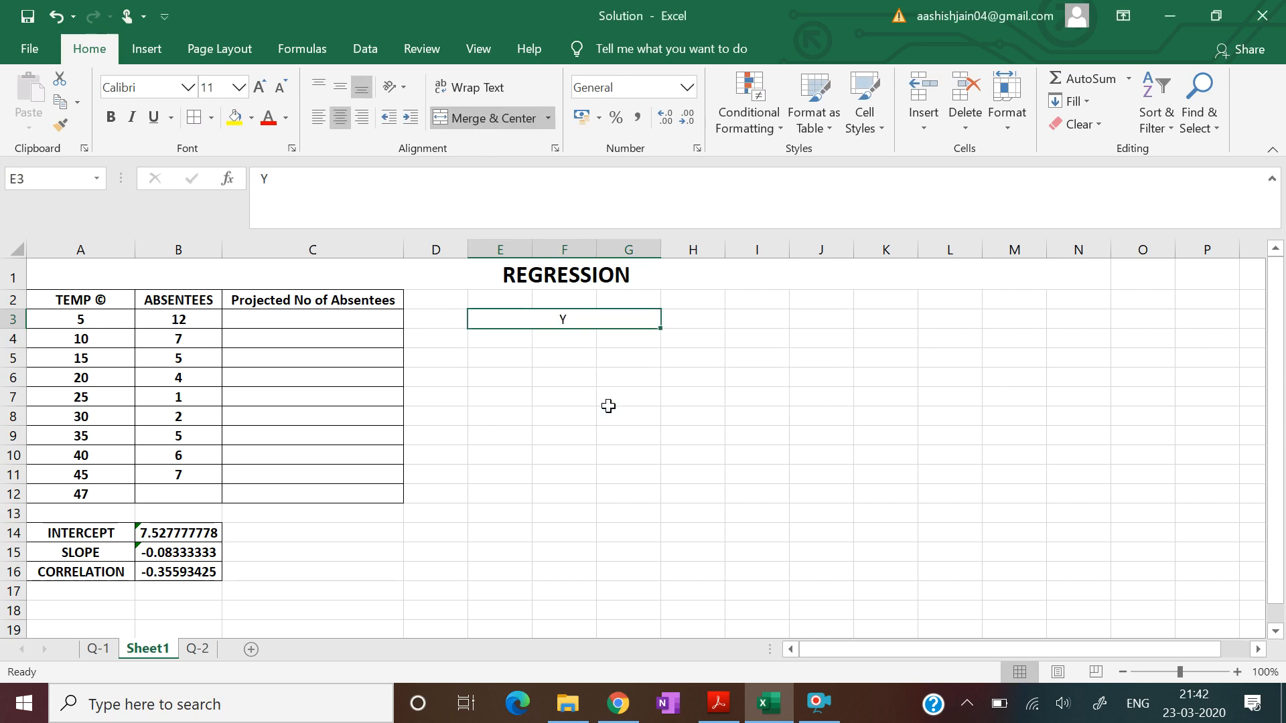
key("ctrl+z")
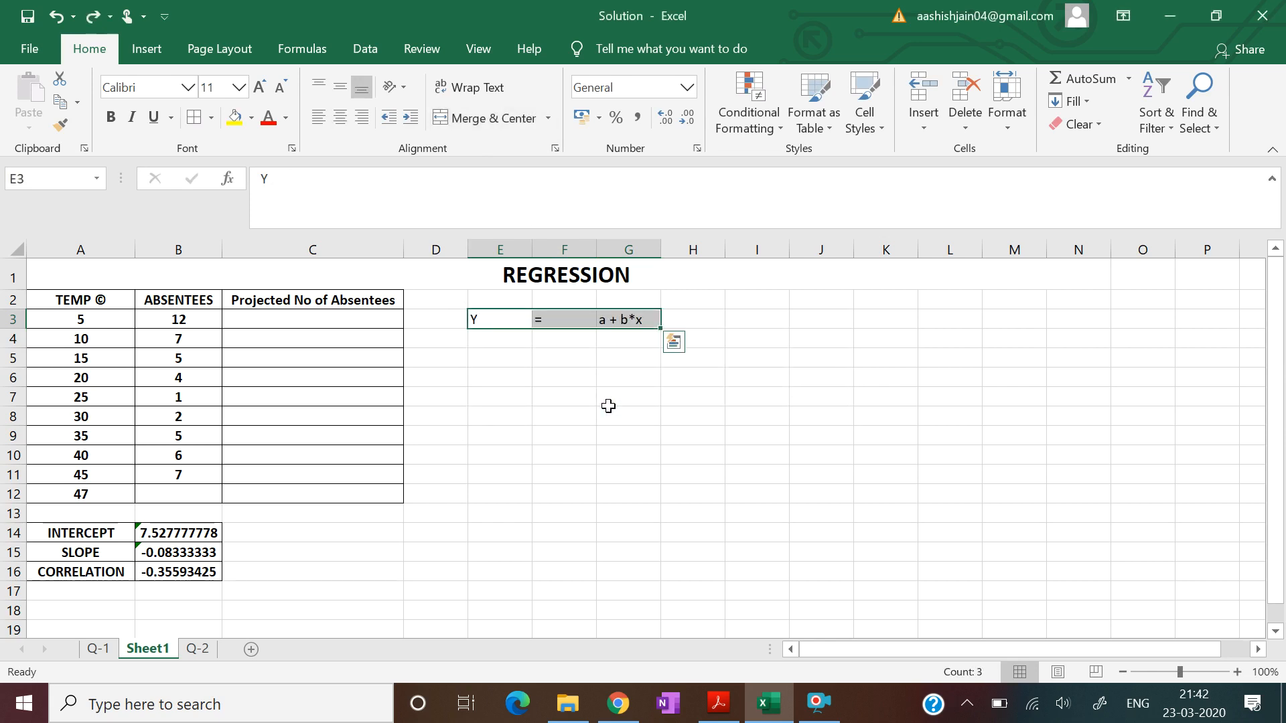
left_click(653, 415)
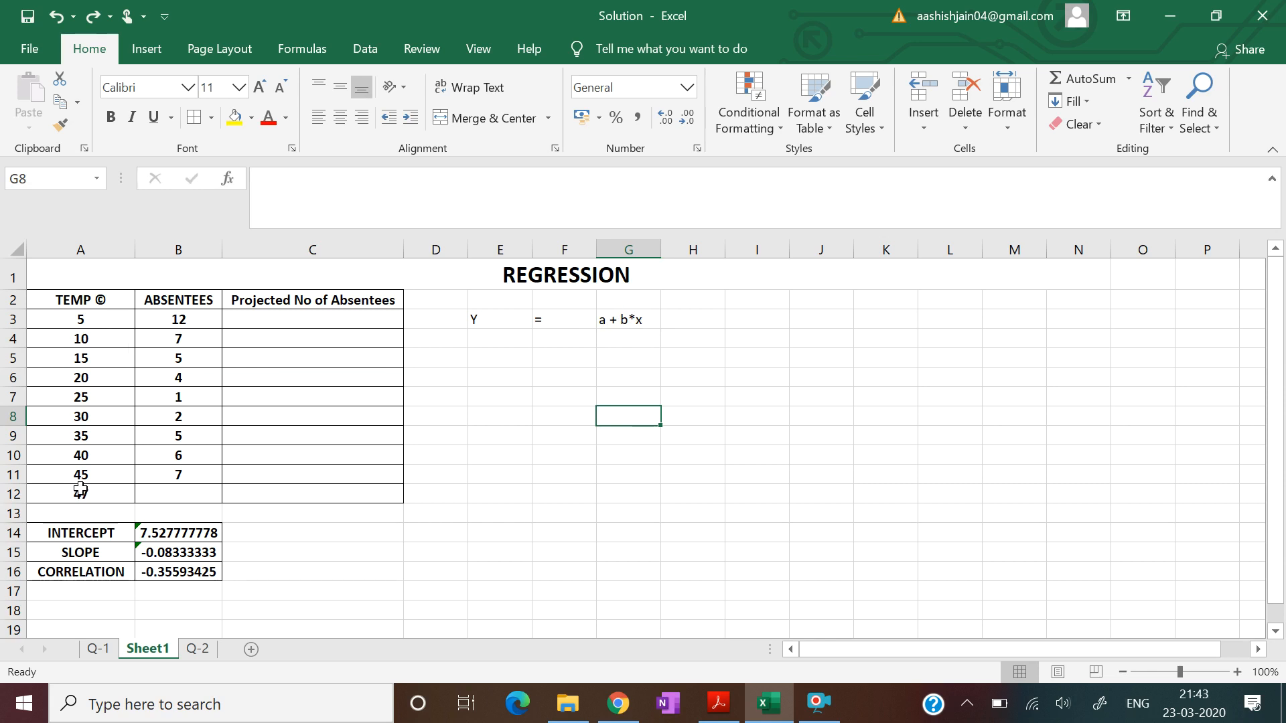
Calculate the projected absentees for the first temperature in C3 with =B14+B15*A3.
left_click(329, 326)
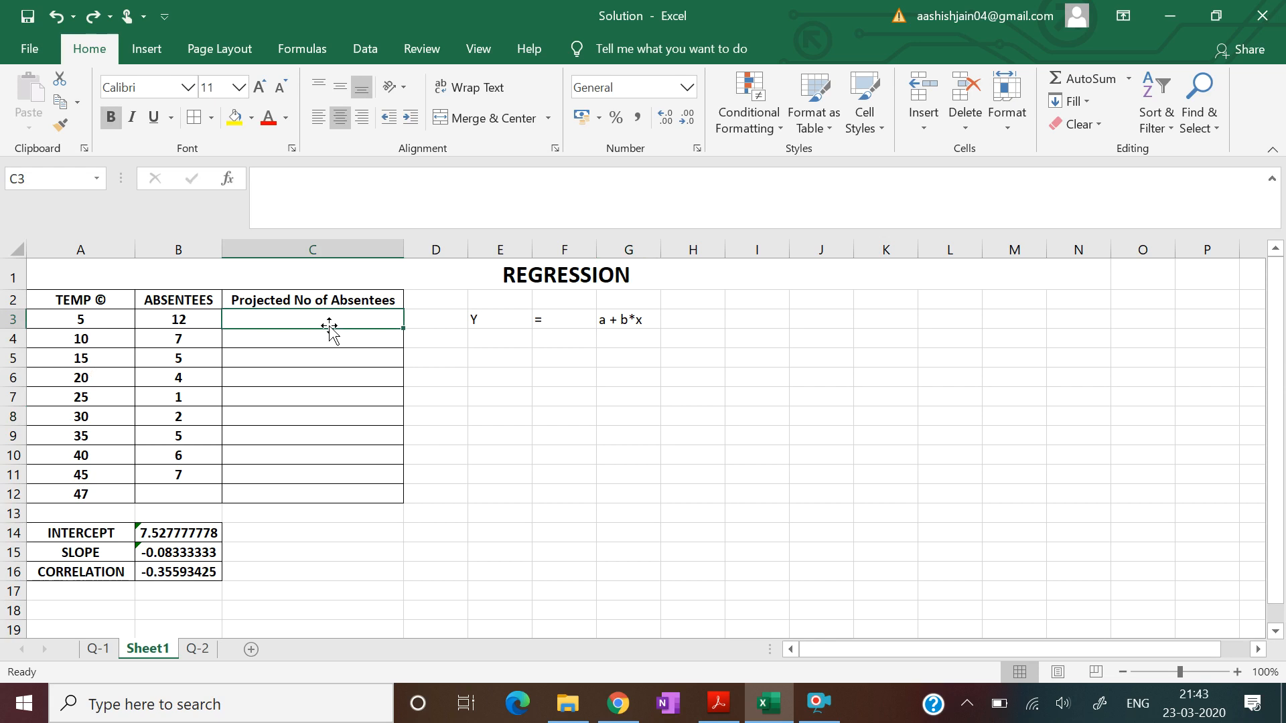
type("=")
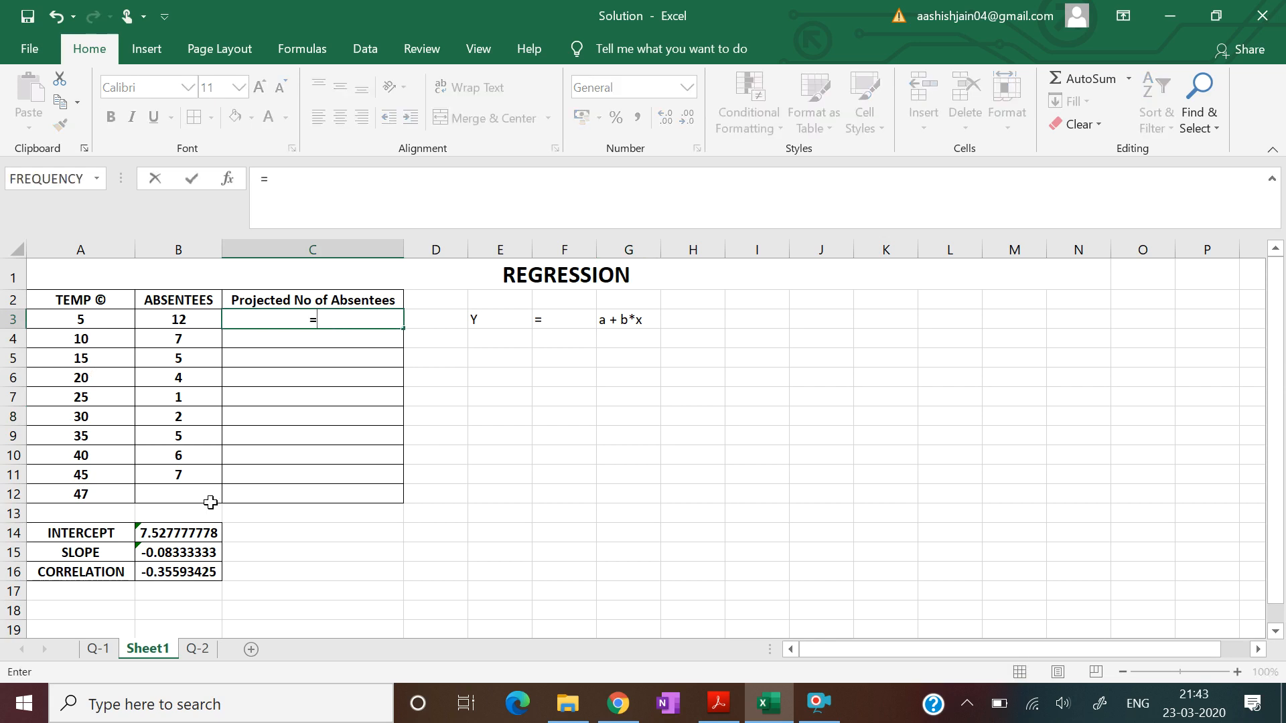
left_click(178, 533)
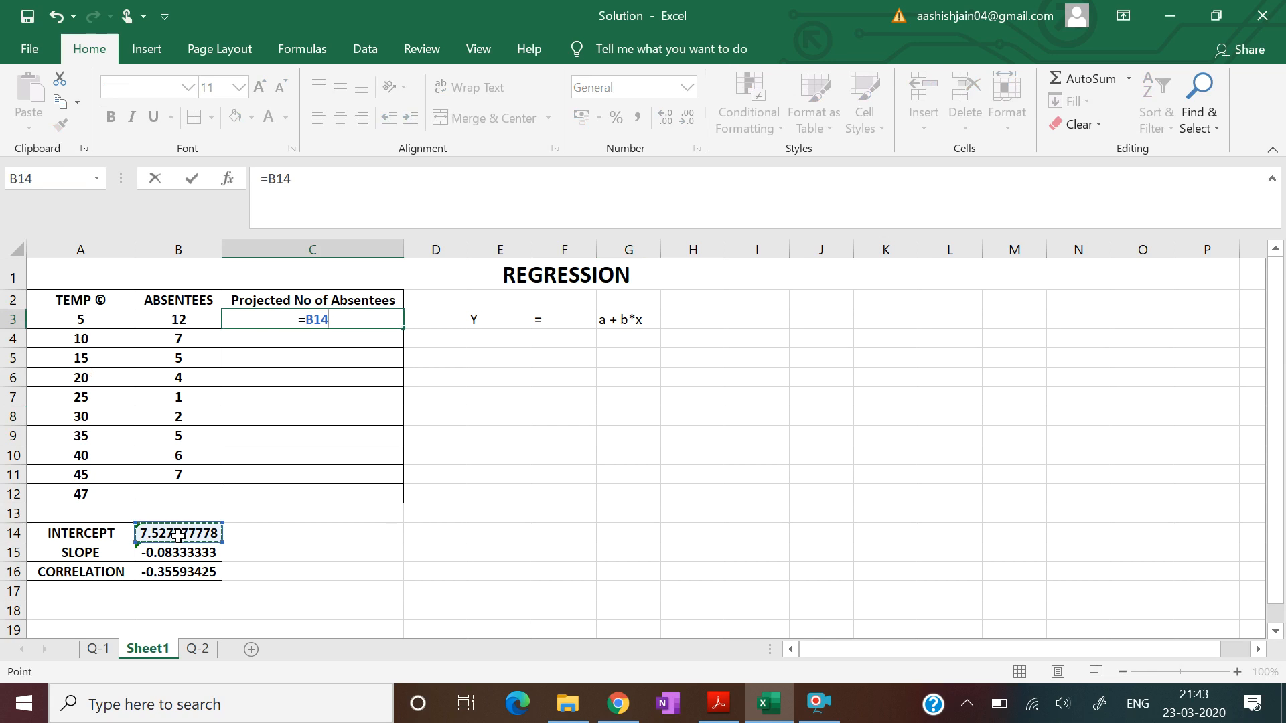
type("+")
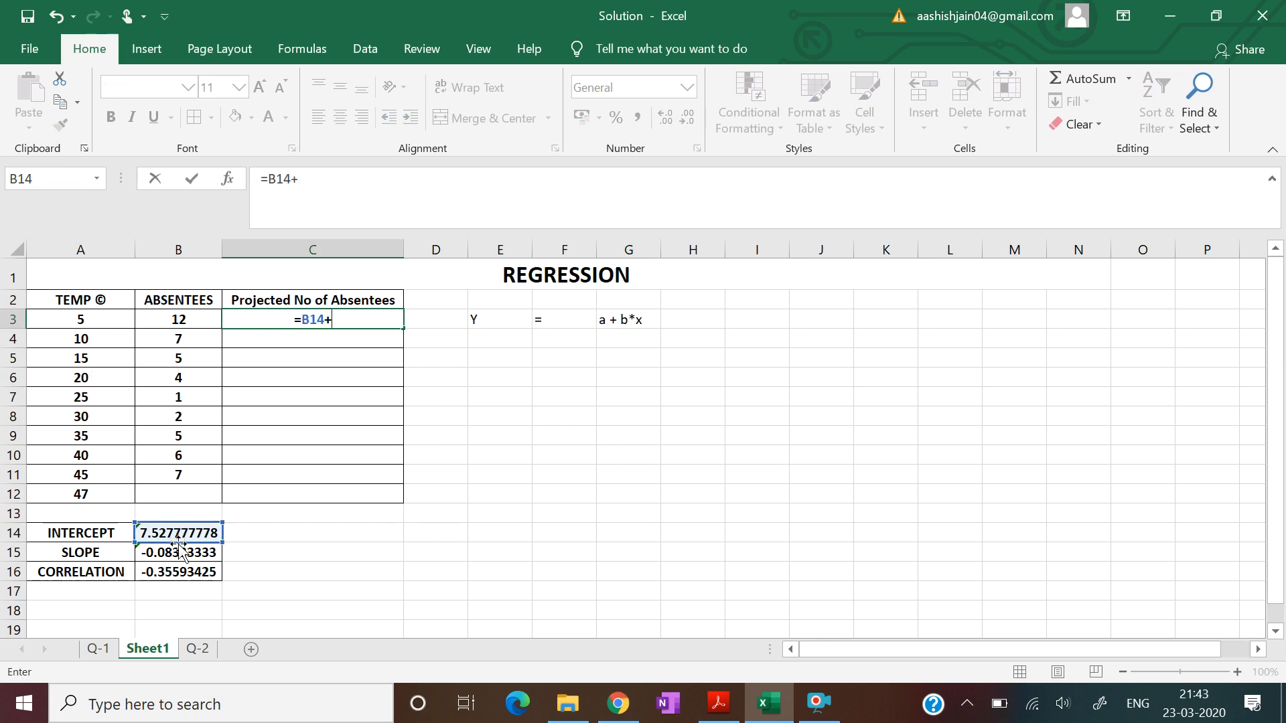
left_click(180, 553)
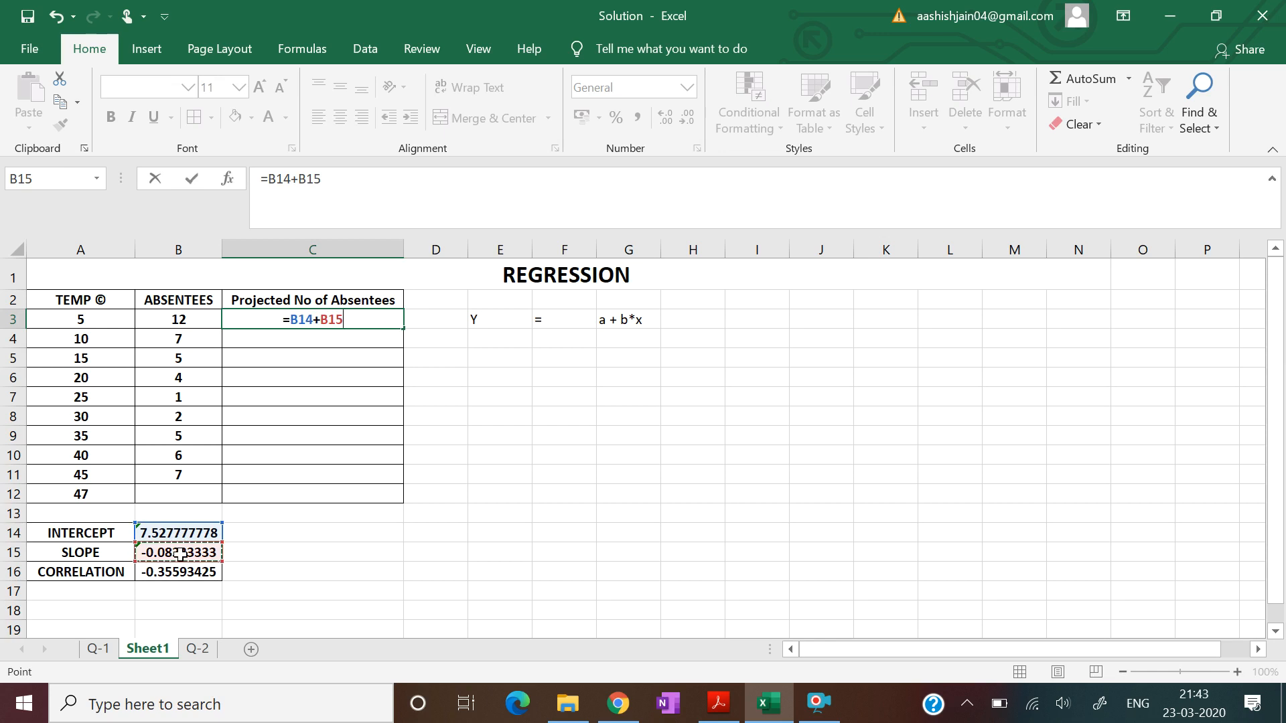
type("*")
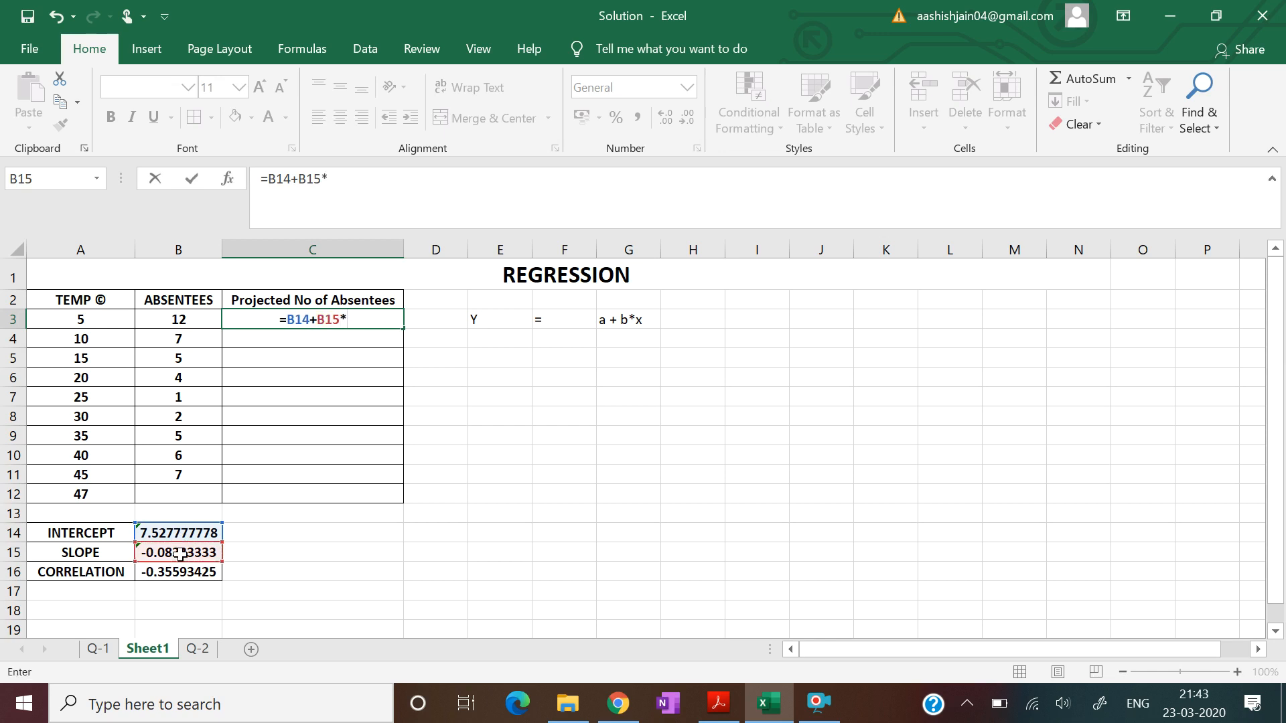
left_click(101, 322)
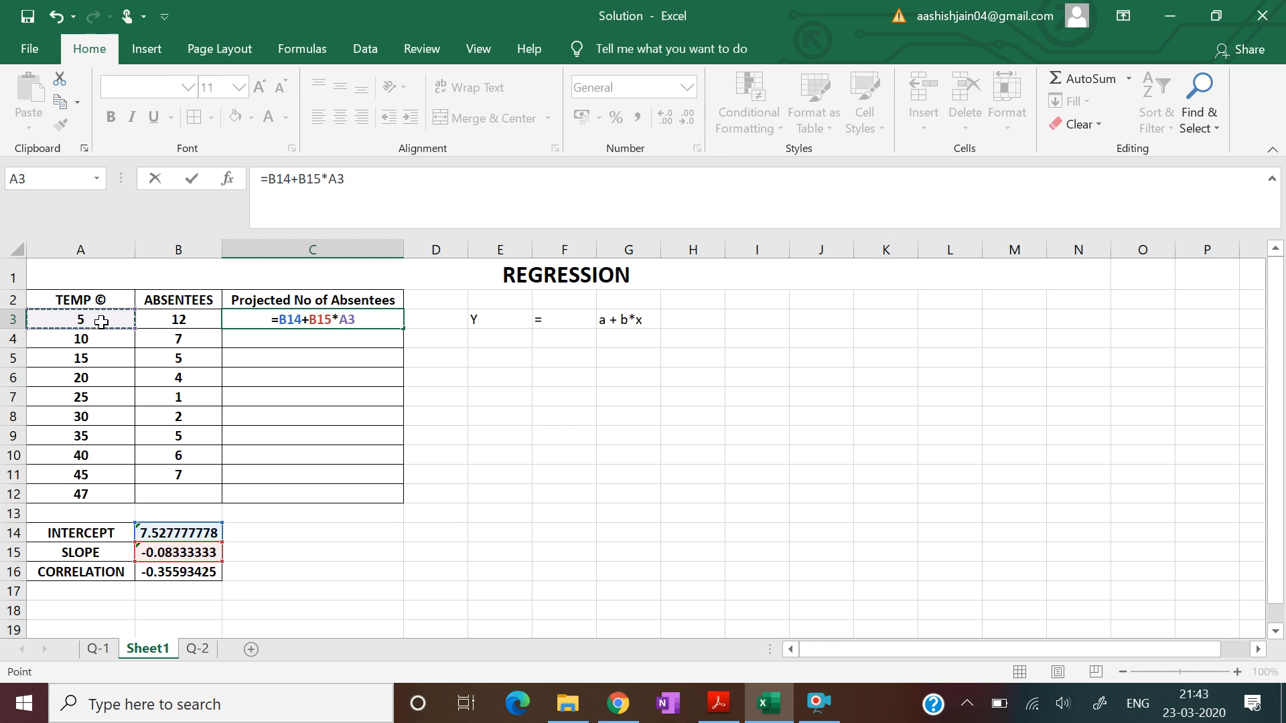
left_click(359, 321)
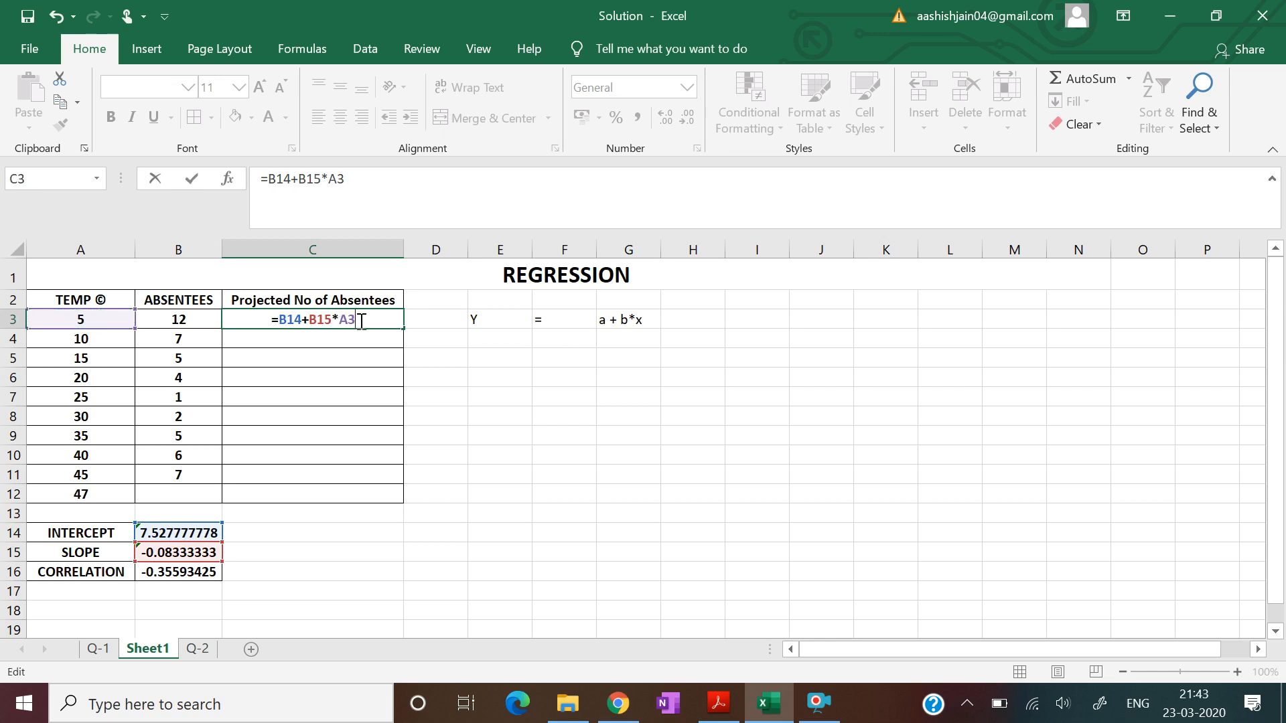
key("Return")
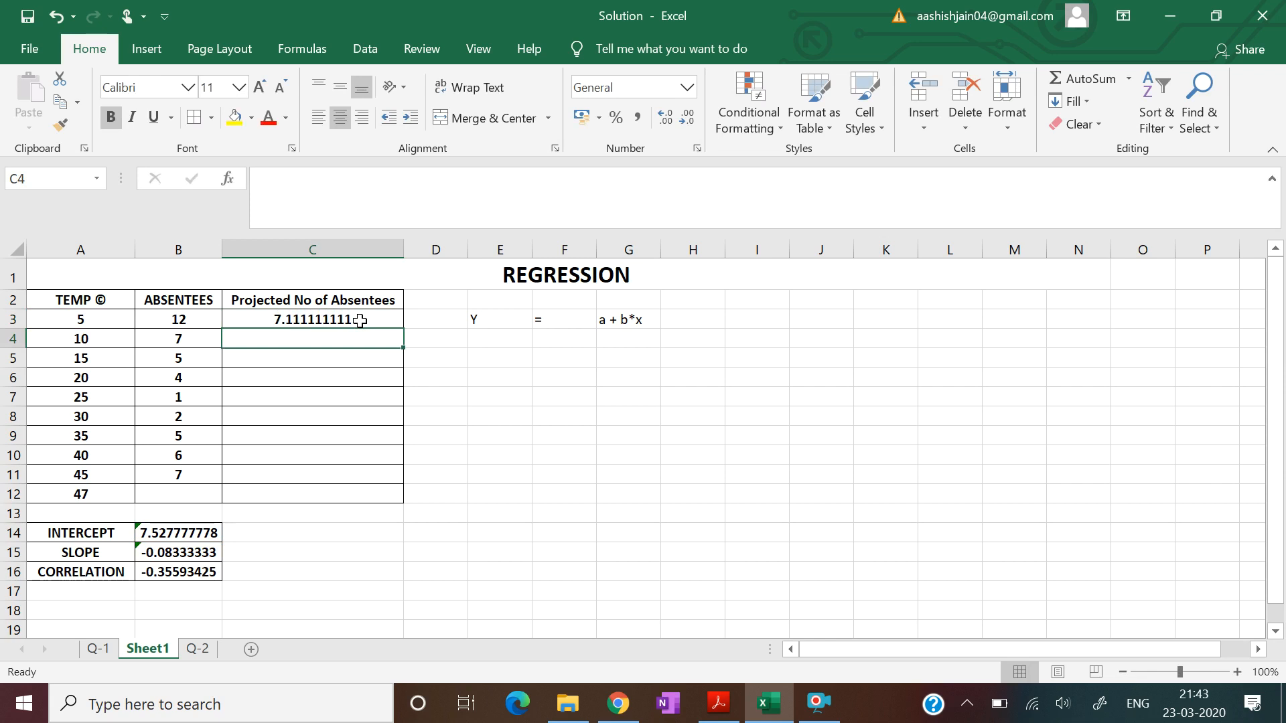
Make the intercept and slope references in C3 absolute, so that the formula reads =$B$14+$B$15*A3.
left_click(360, 320)
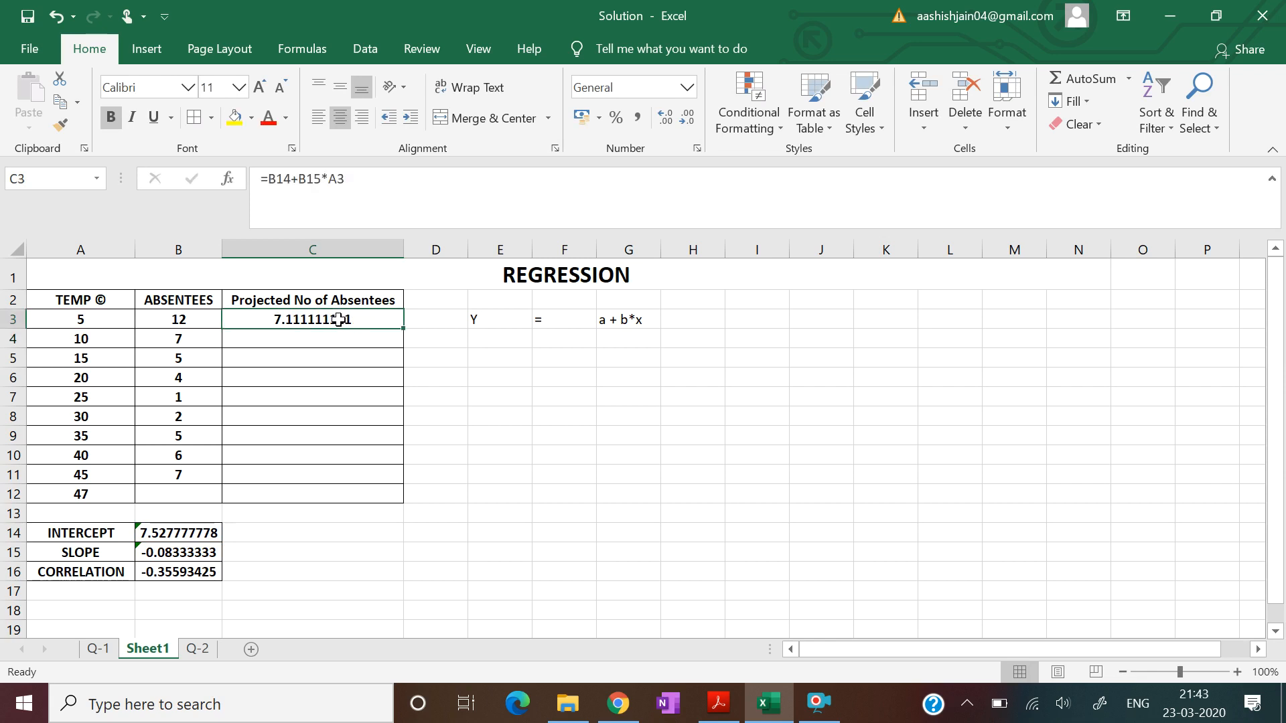
left_click(344, 175)
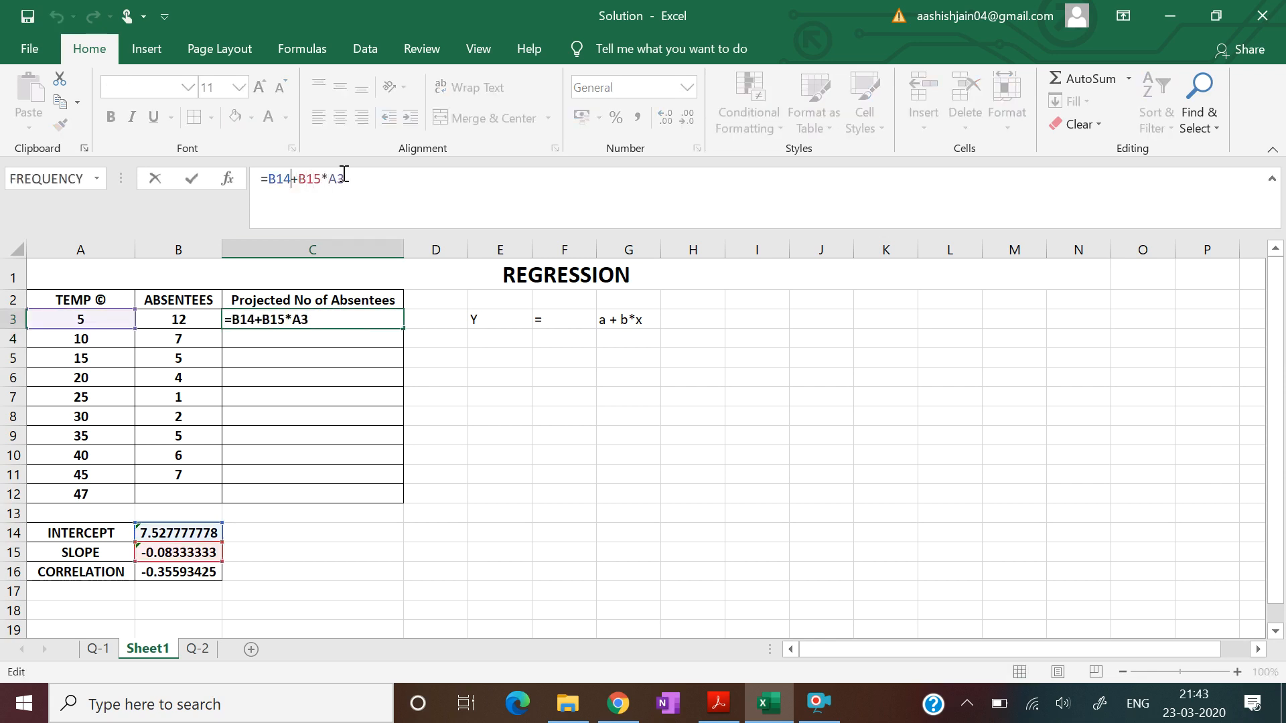
type("$B$")
key("Right")
type("$")
key("Right")
type("$")
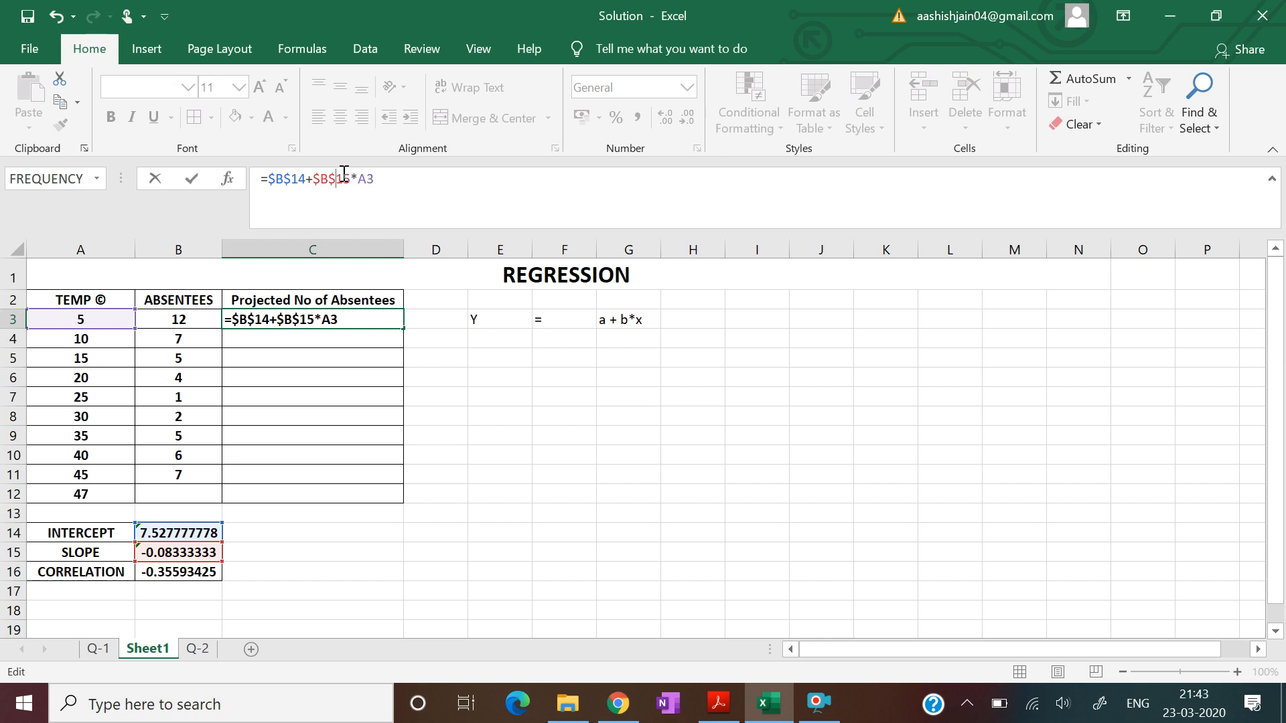
key("Return")
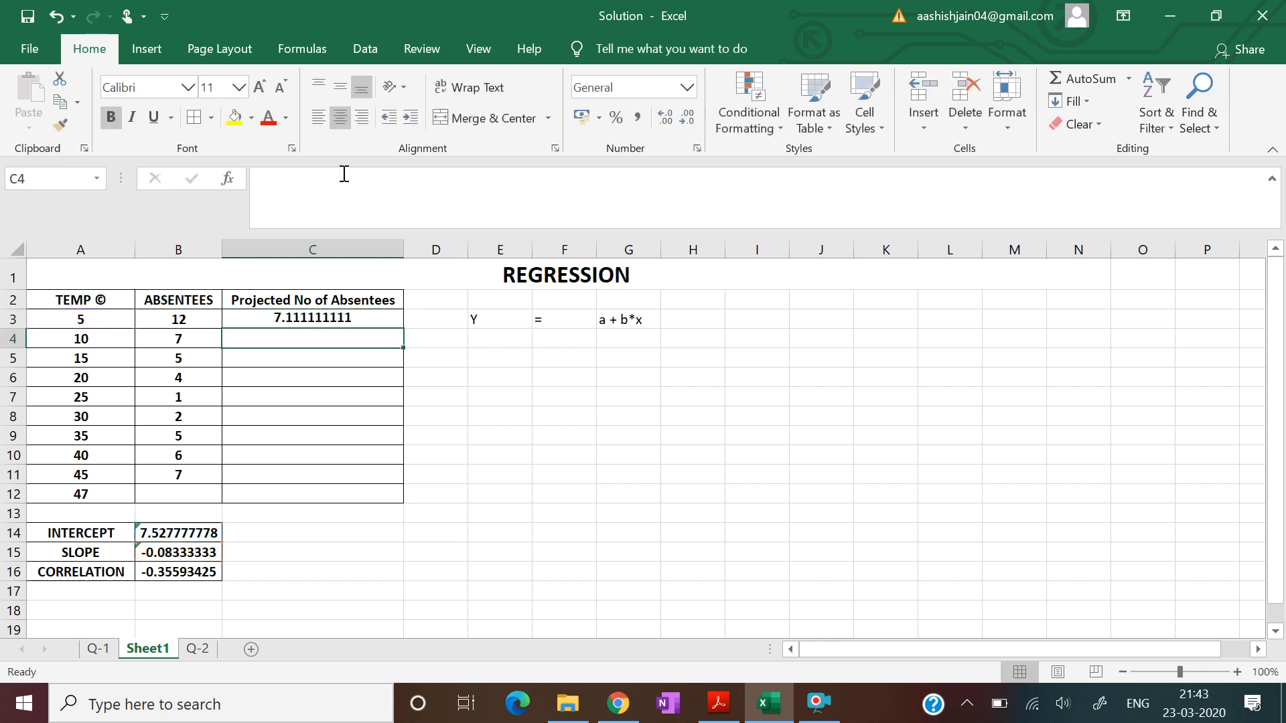
Copy the projection formula from C3 down through C12.
left_click(318, 317)
left_click_drag(404, 328, 382, 494)
left_click(443, 496)
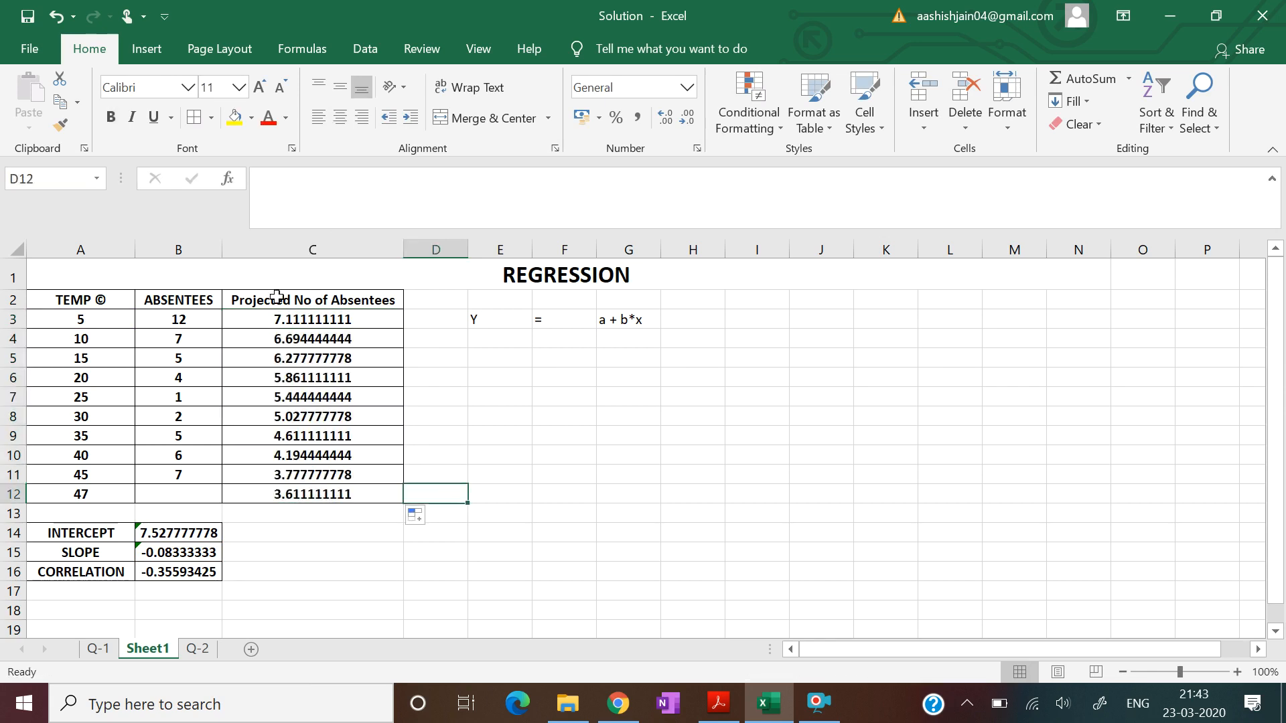
Reduce the projected absentees in C3:C12 to whole numbers without decimal places.
left_click_drag(305, 319, 318, 495)
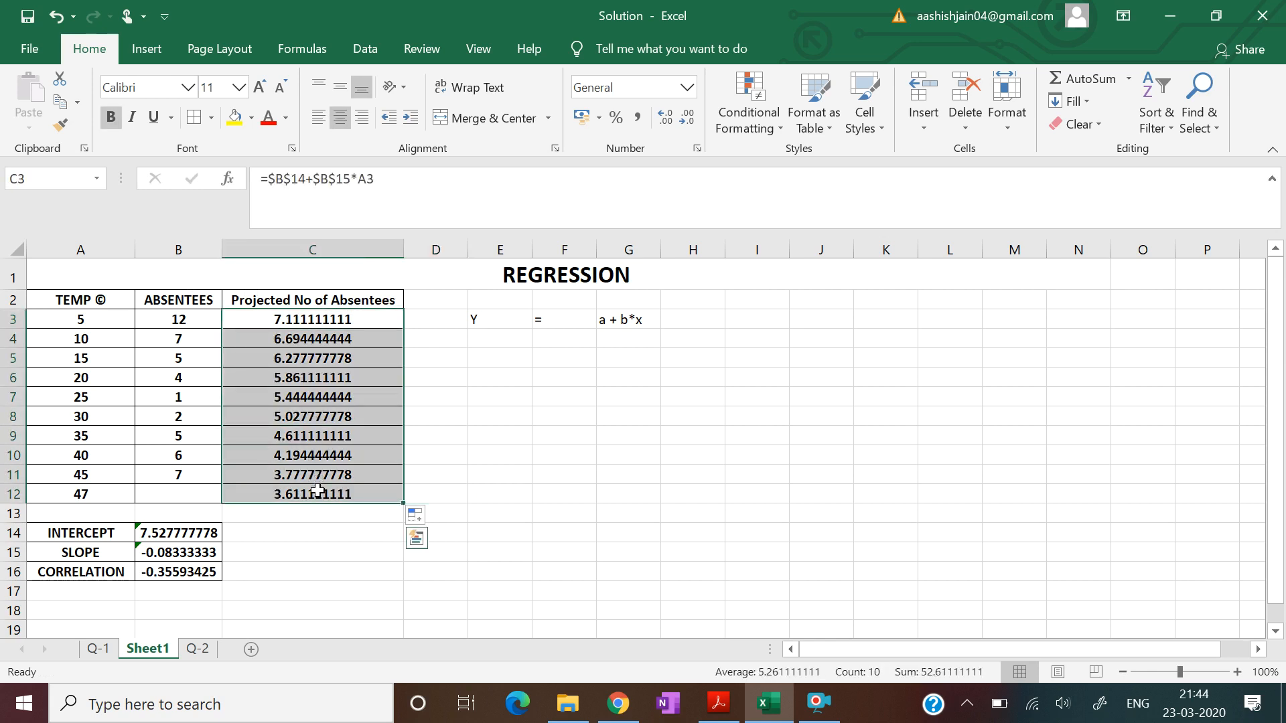
left_click(687, 118)
left_click(688, 119)
left_click(688, 120)
left_click(687, 119)
left_click(688, 119)
left_click(688, 118)
left_click(688, 119)
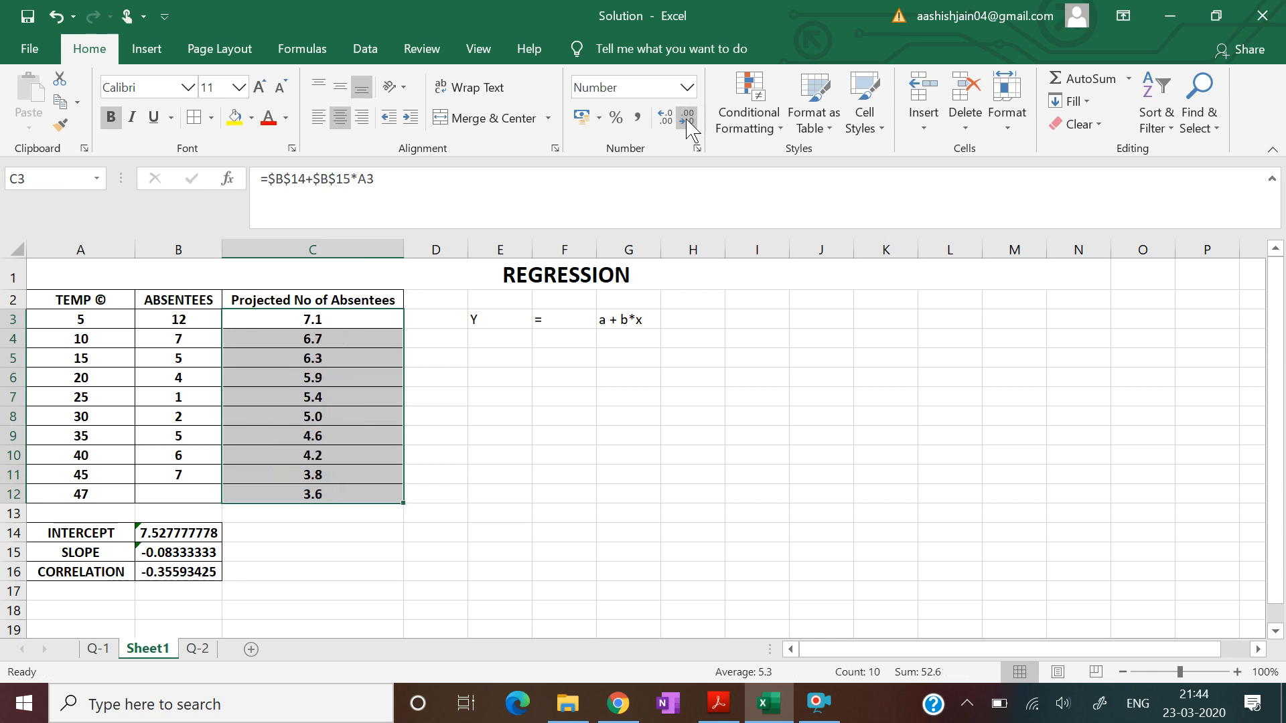
left_click(688, 118)
left_click(502, 496)
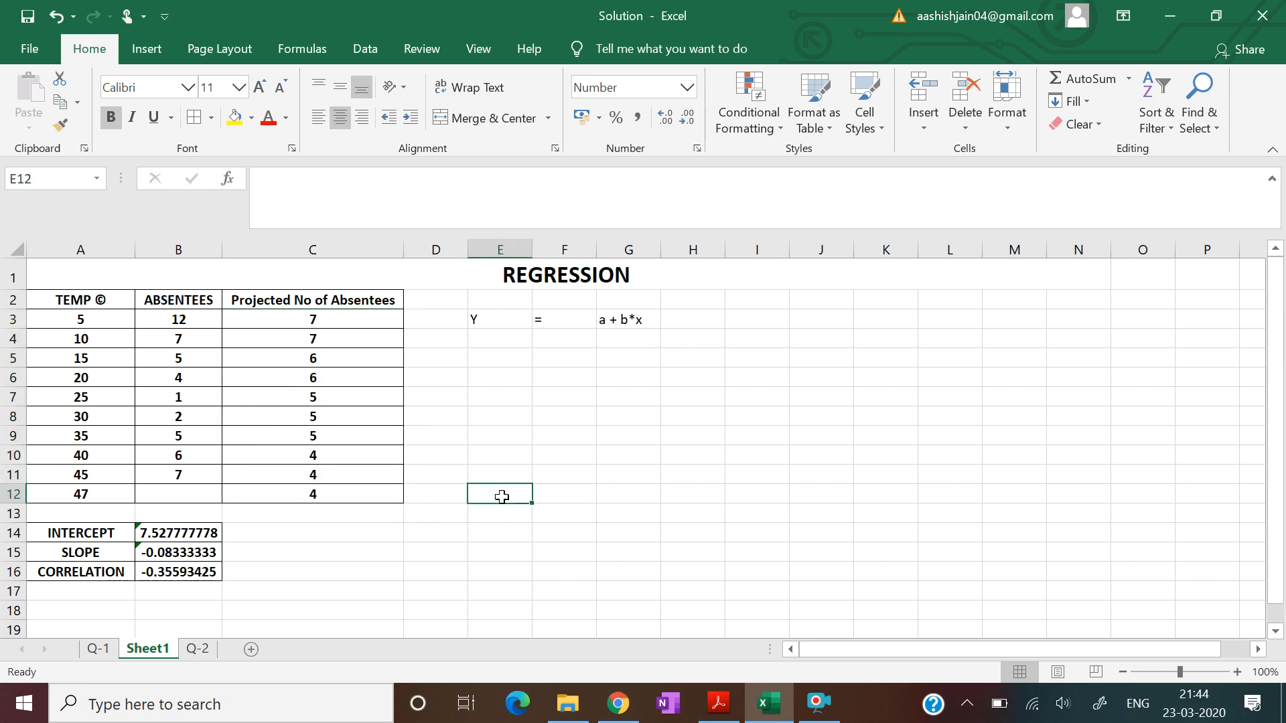
Reduce the intercept, slope and correlation values in B14:B16 to one decimal place.
left_click_drag(172, 531, 178, 571)
left_click(688, 118)
left_click(687, 118)
left_click(688, 118)
left_click(688, 119)
left_click(688, 119)
left_click(688, 119)
left_click(688, 118)
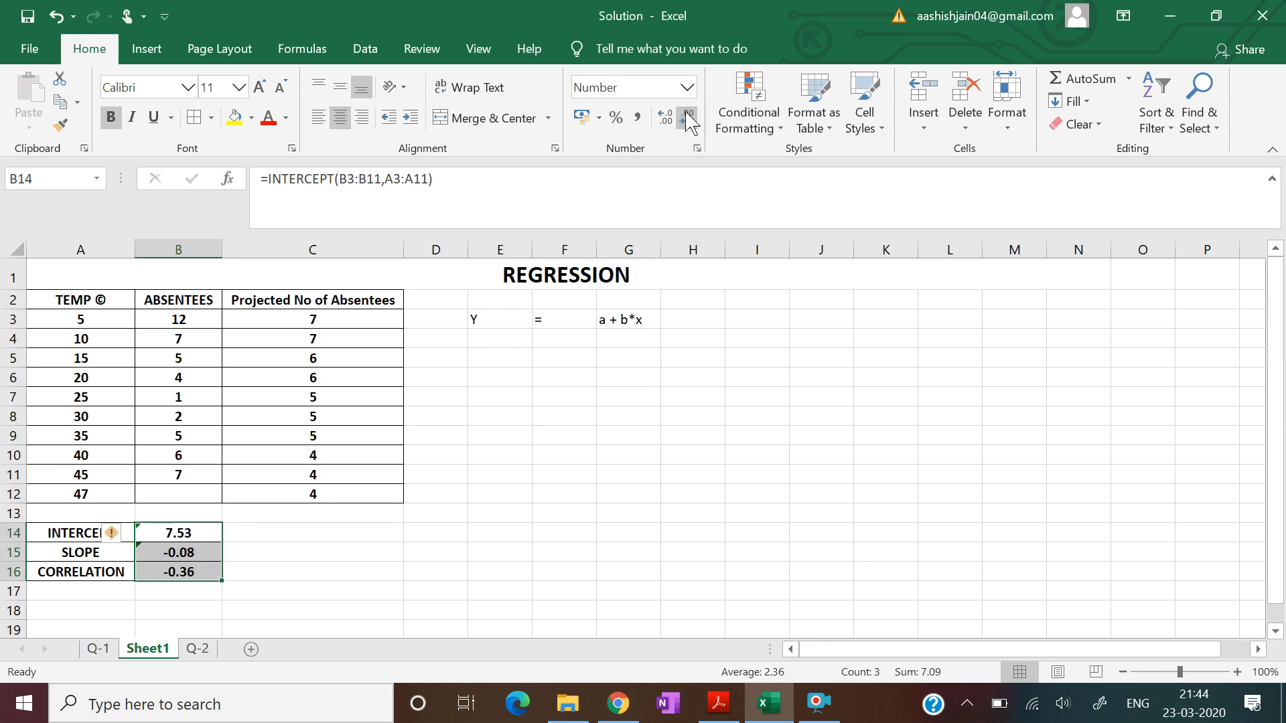
left_click(688, 118)
left_click(590, 532)
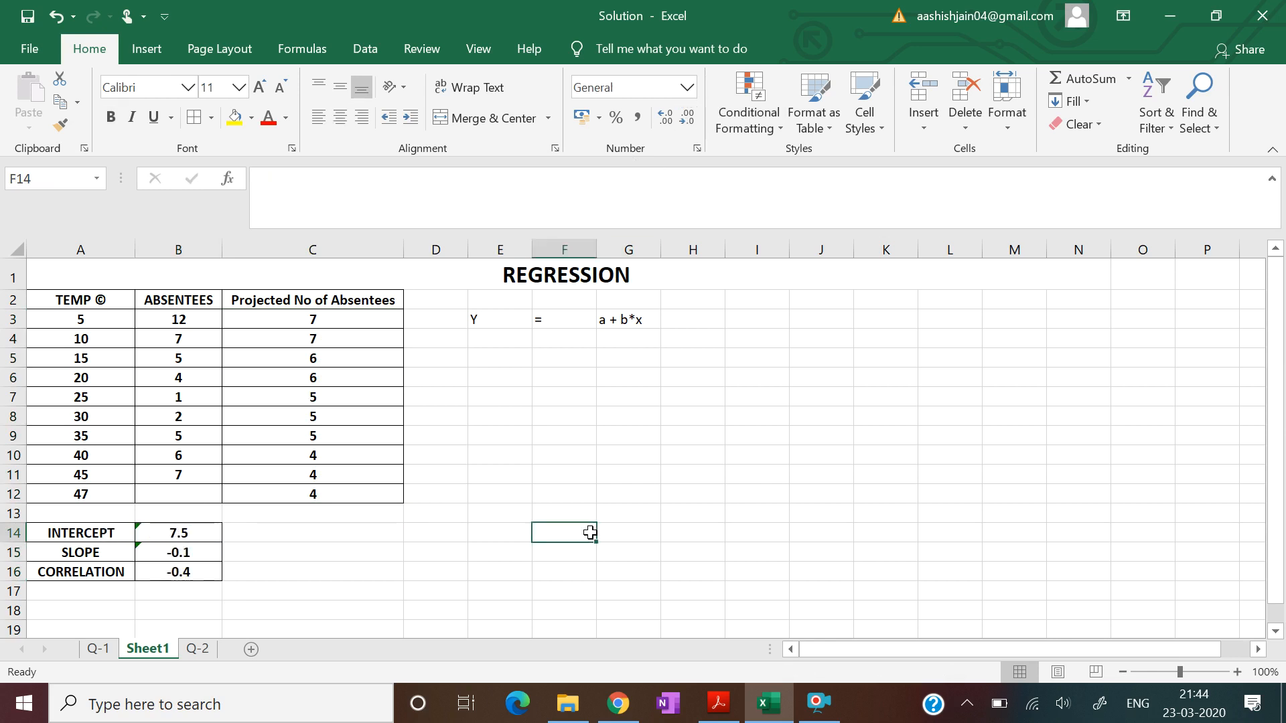
left_click(689, 552)
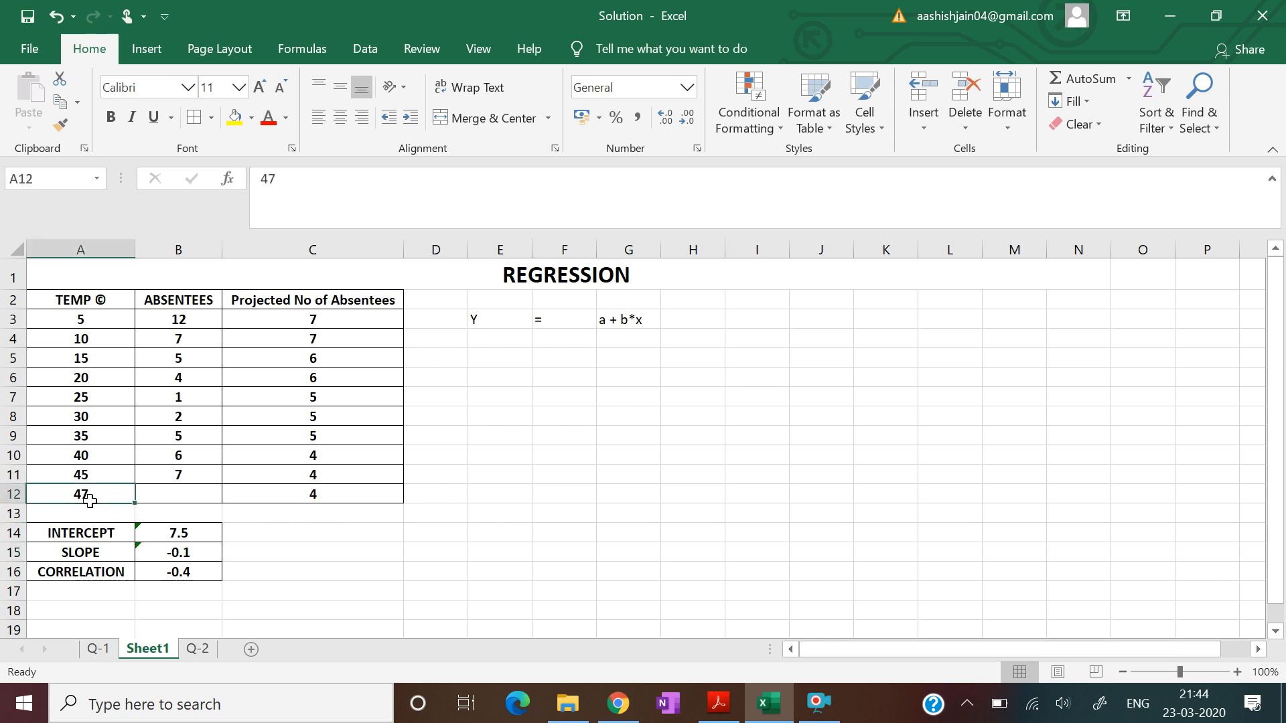
Highlight the 47-degree row, A12:C12, with a yellow fill.
left_click_drag(89, 499, 283, 493)
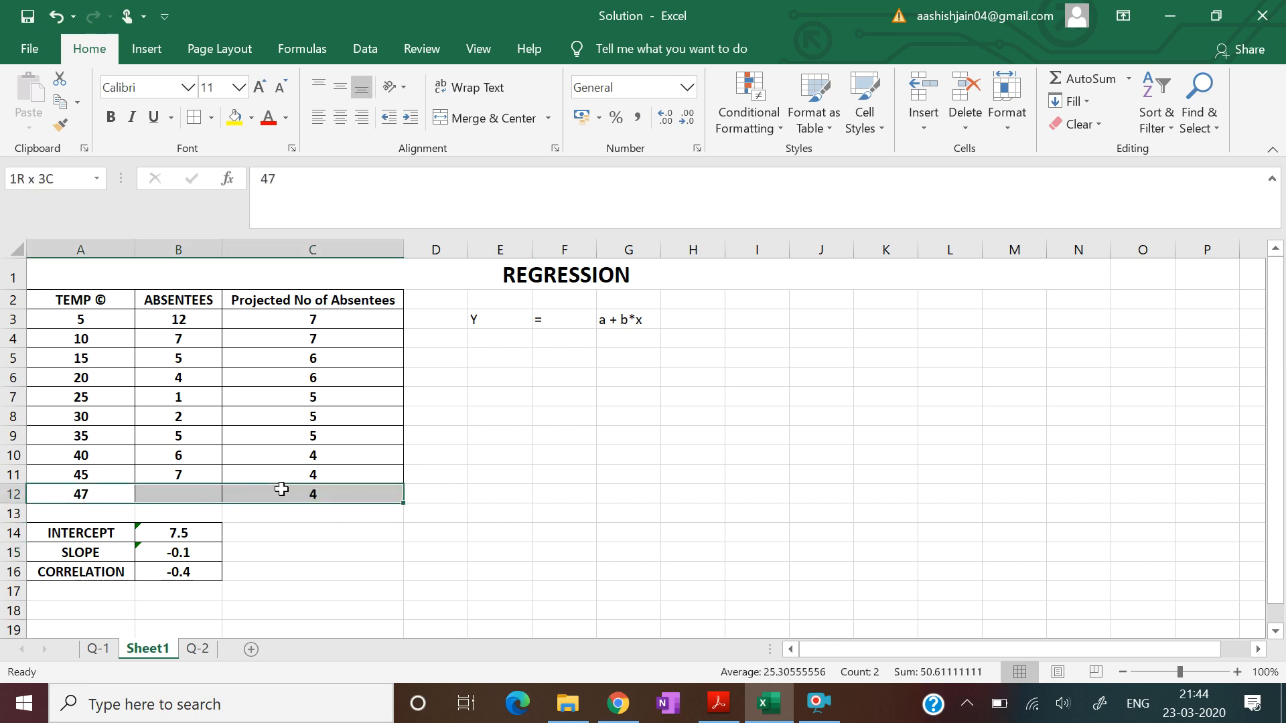
left_click(236, 120)
left_click(735, 496)
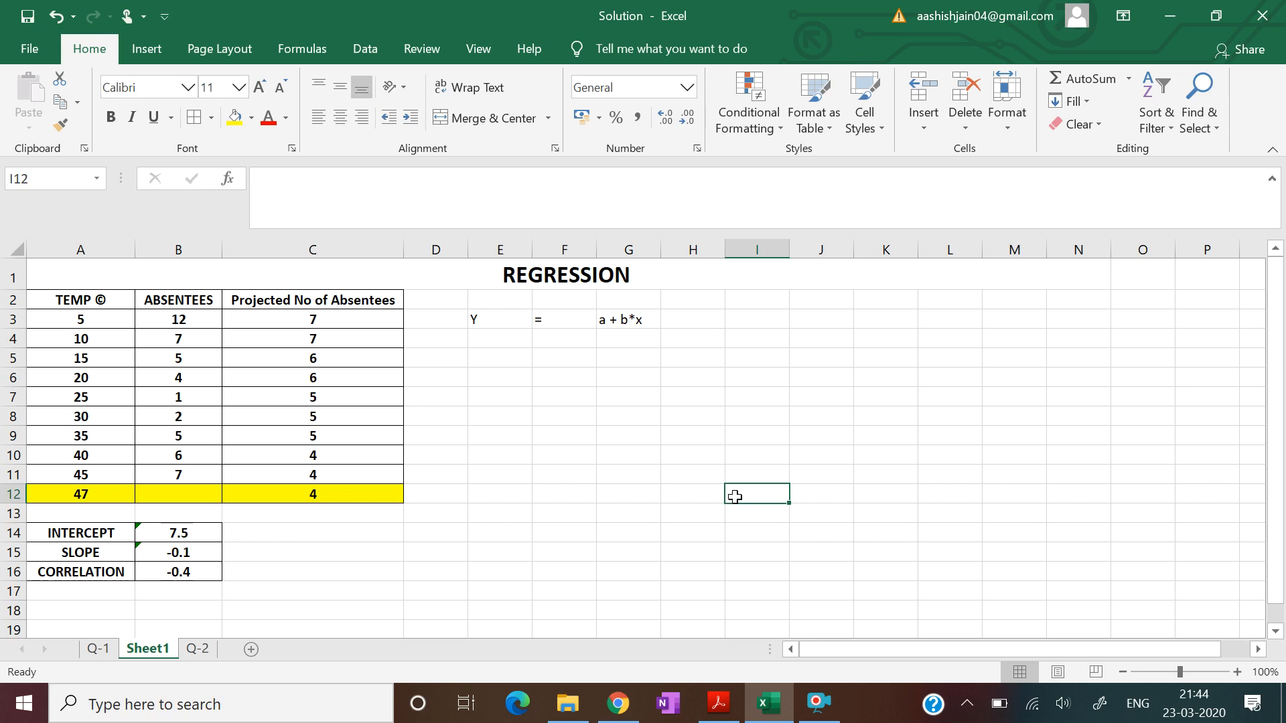
Fill the table headers A2:C2 with green and the data rows A3:C11 with a lighter green.
left_click_drag(60, 300, 322, 299)
left_click(252, 119)
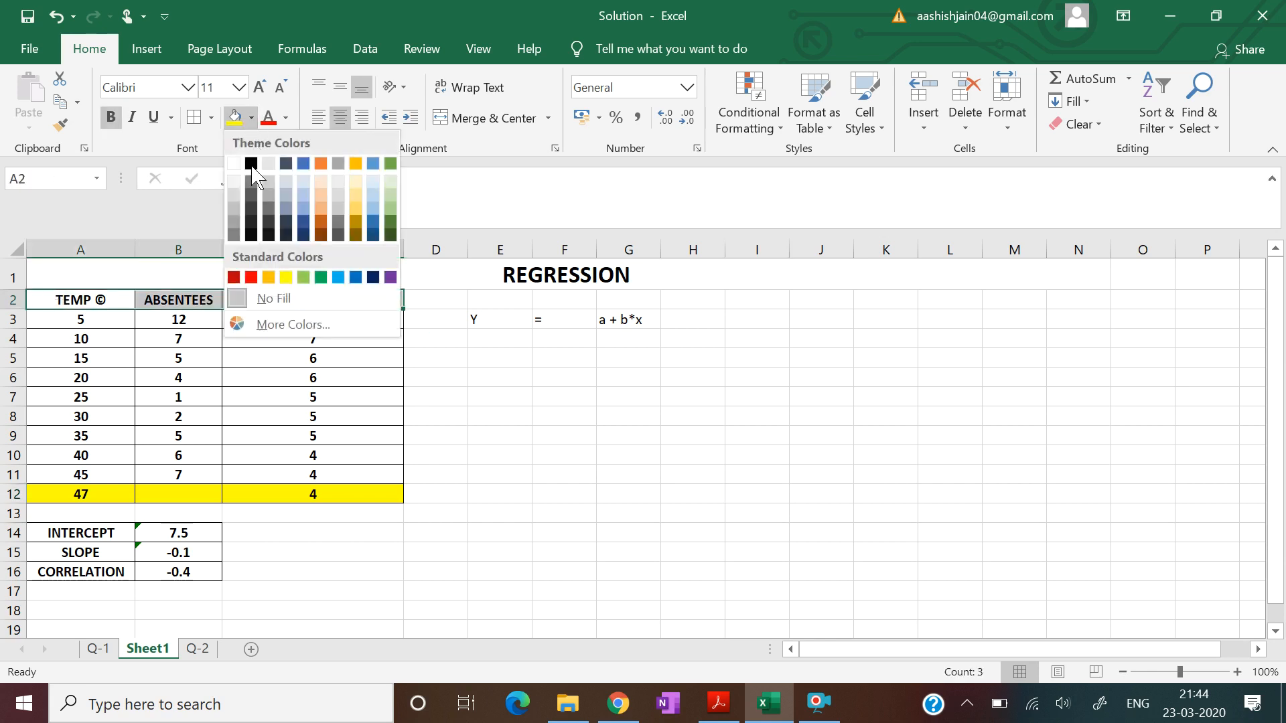
left_click(321, 278)
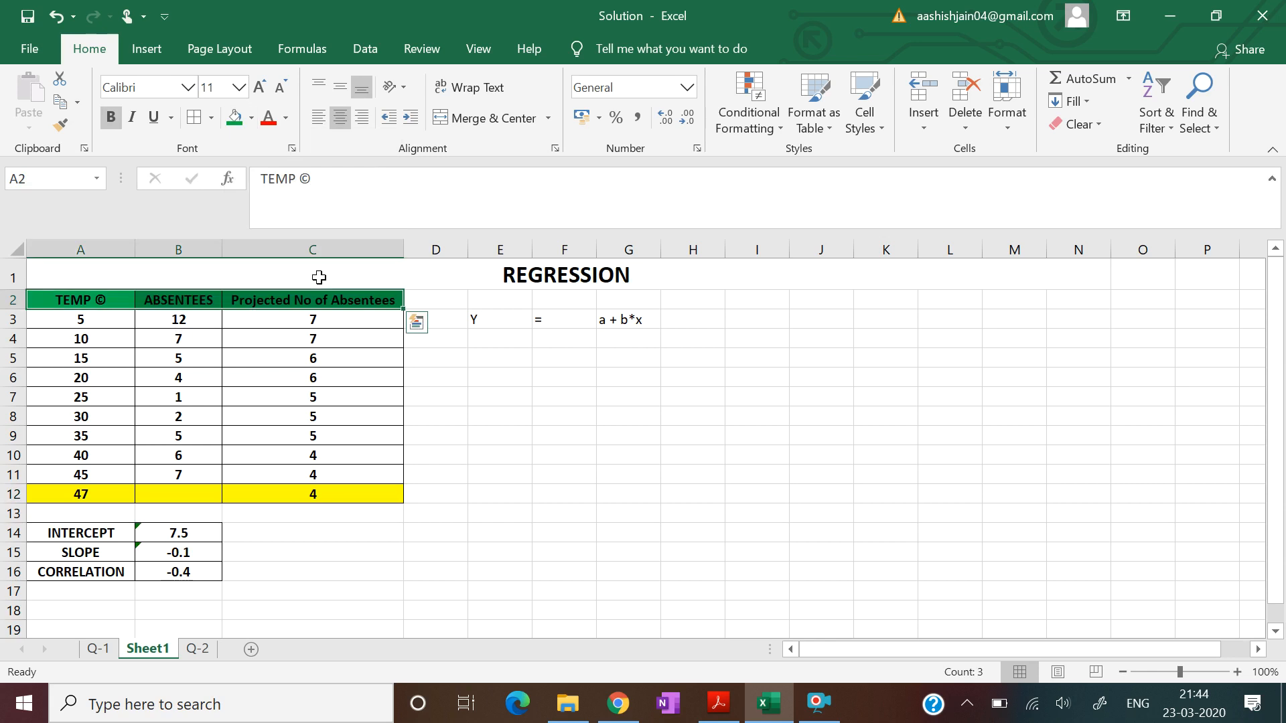
left_click_drag(83, 317, 314, 474)
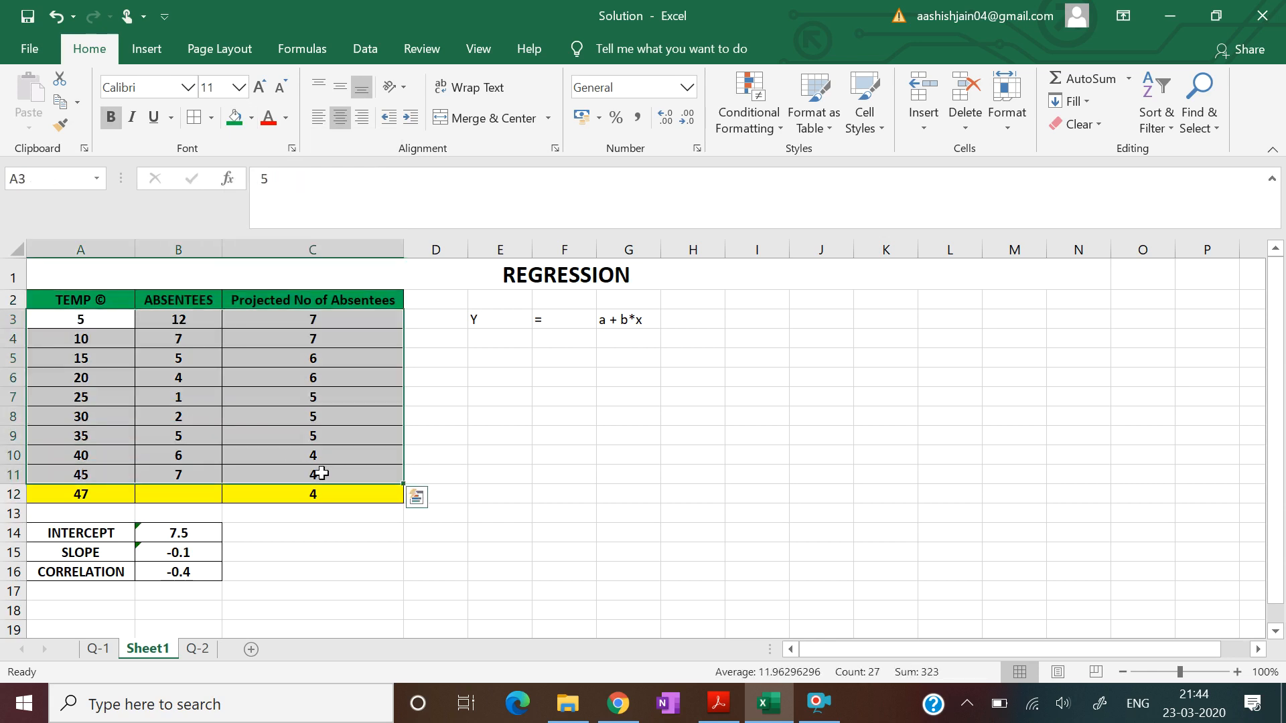
left_click(252, 117)
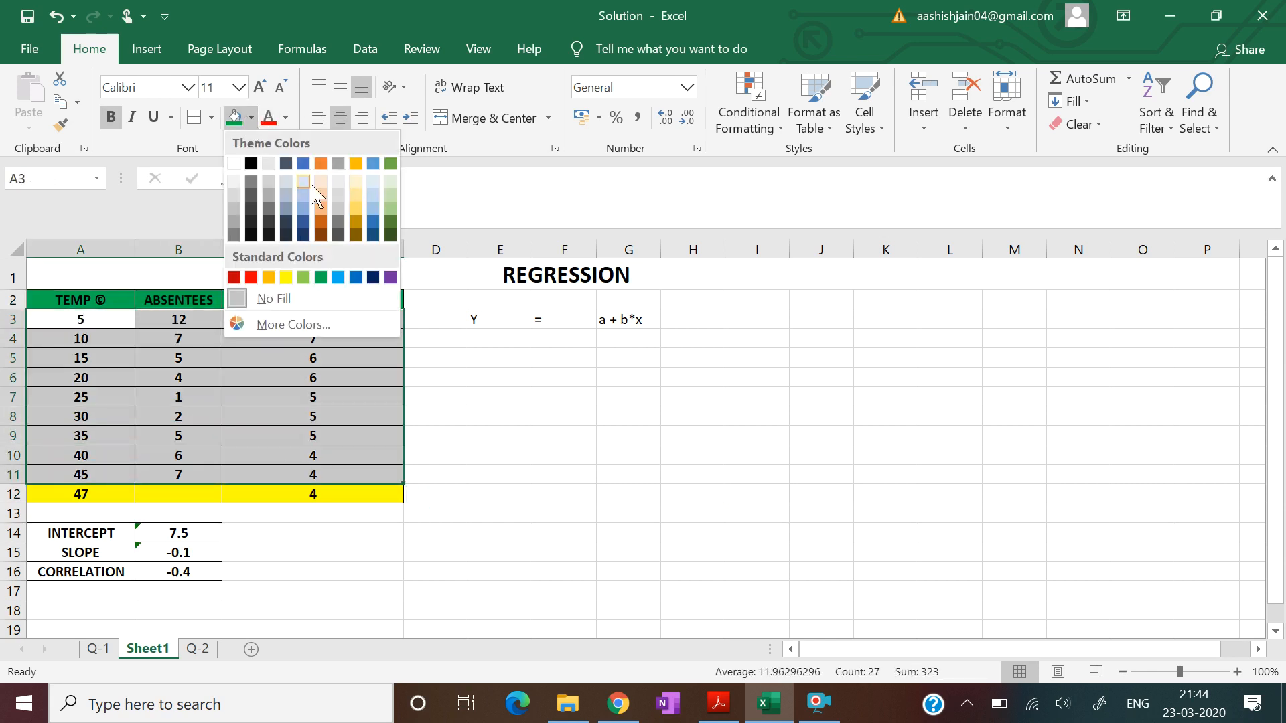
left_click(392, 214)
left_click(861, 533)
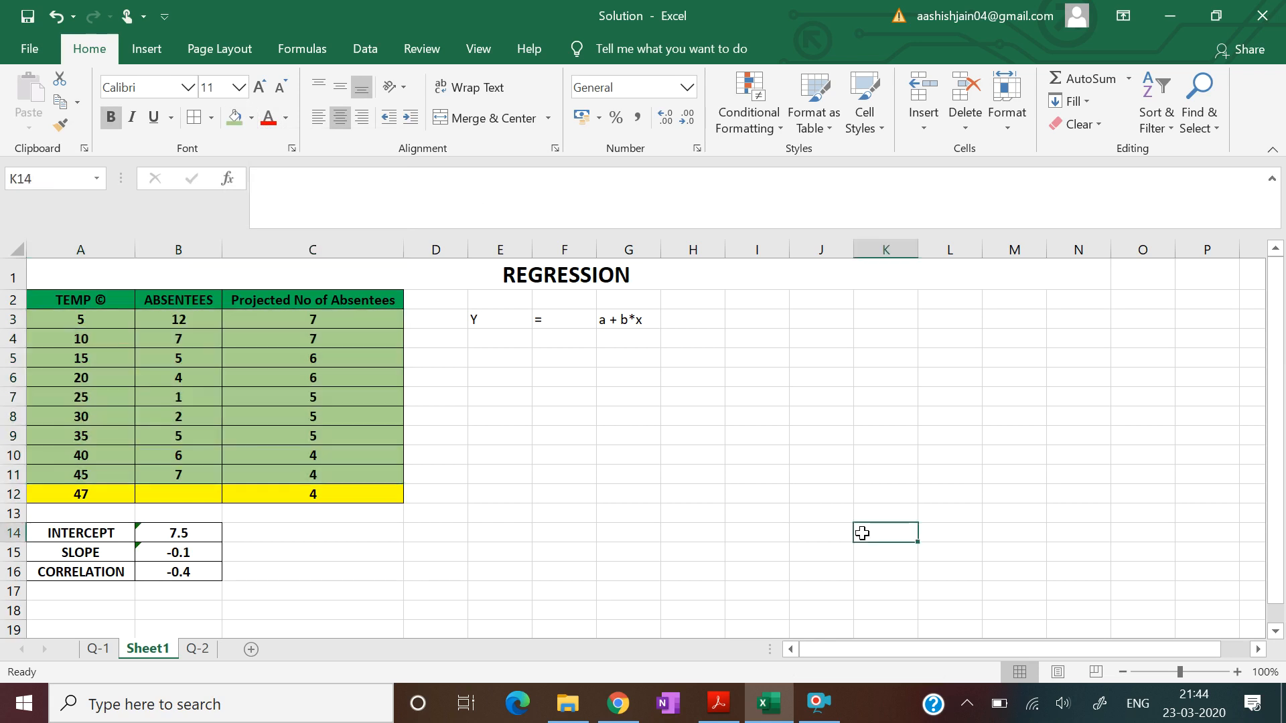
Fill the intercept, slope and correlation block A14:B16 with a light blue theme shade.
left_click_drag(117, 535, 175, 572)
left_click(252, 118)
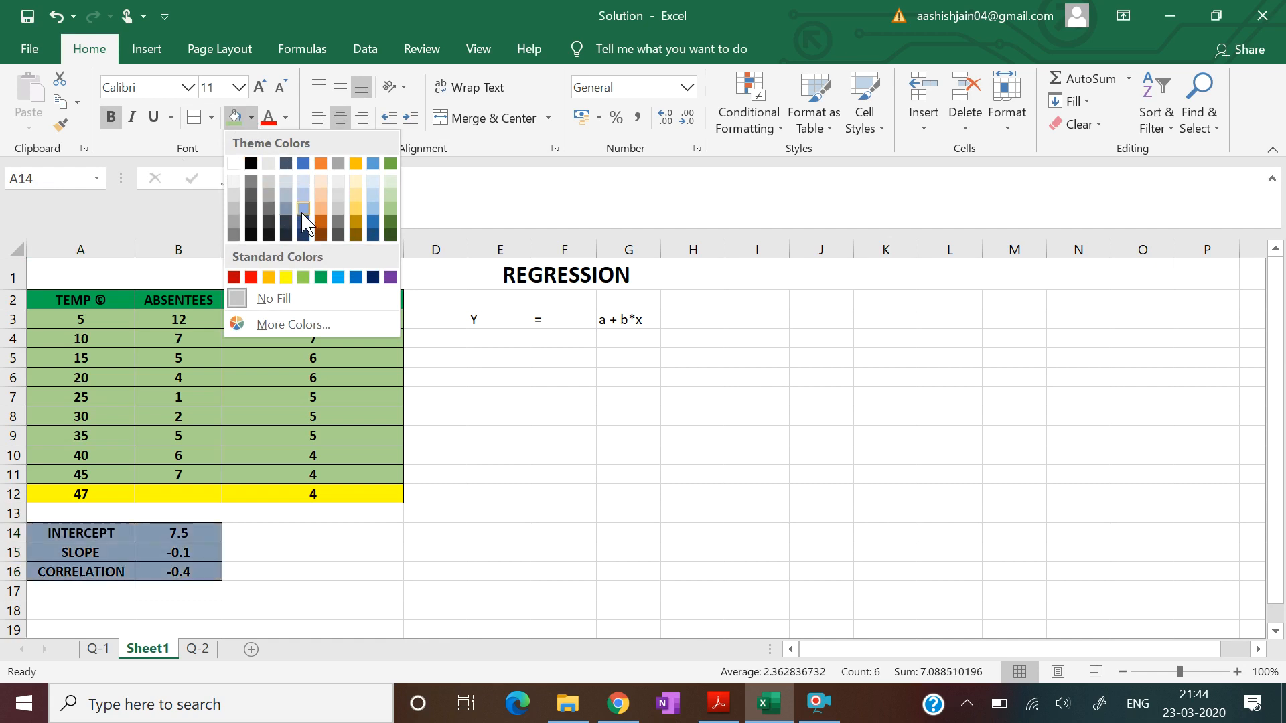
left_click(303, 208)
left_click(713, 529)
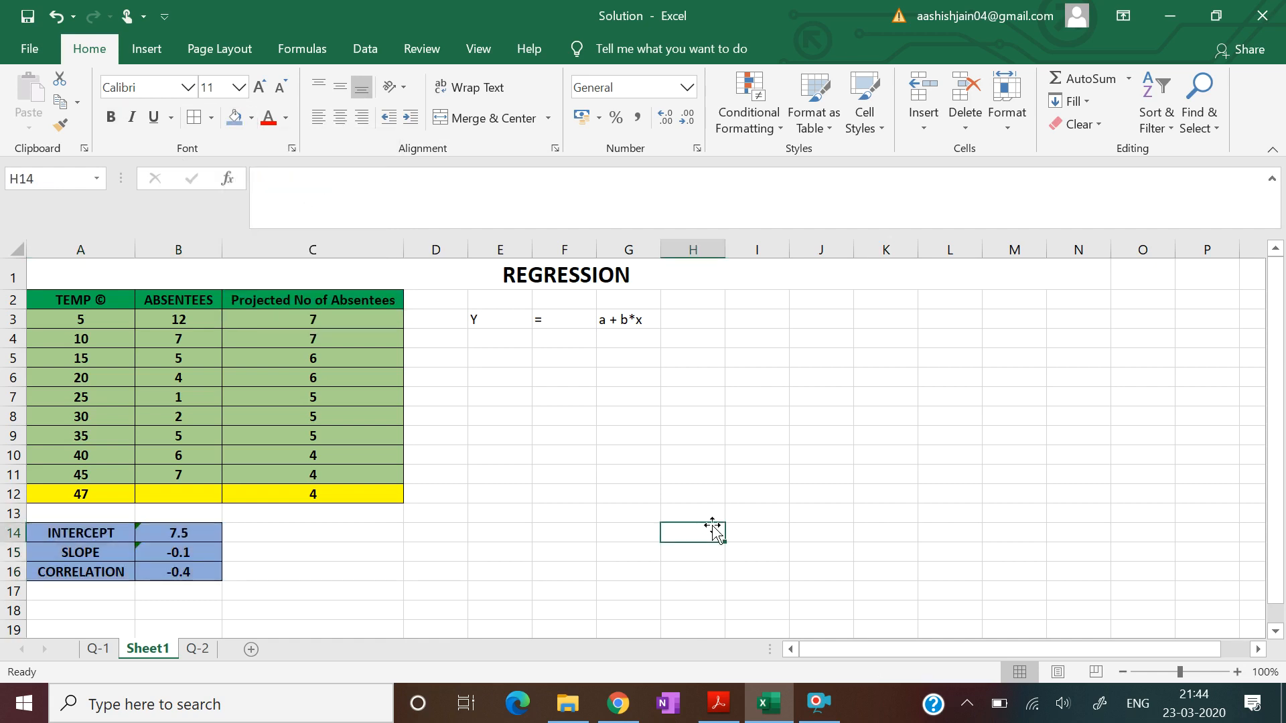
Switch to the regression question PDF in Adobe Acrobat Reader to review the tasks.
left_click(723, 711)
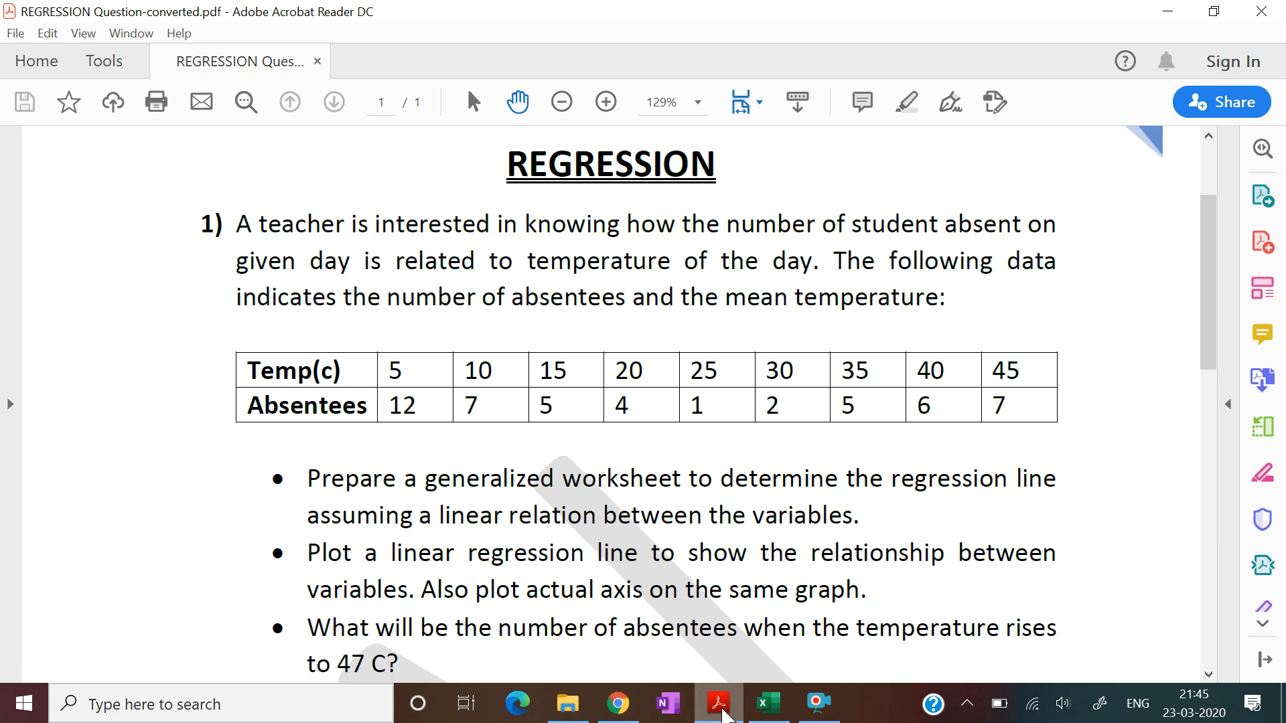
Switch back to the Solution workbook in Excel, leaving the regression question PDF.
left_click(722, 711)
left_click(911, 428)
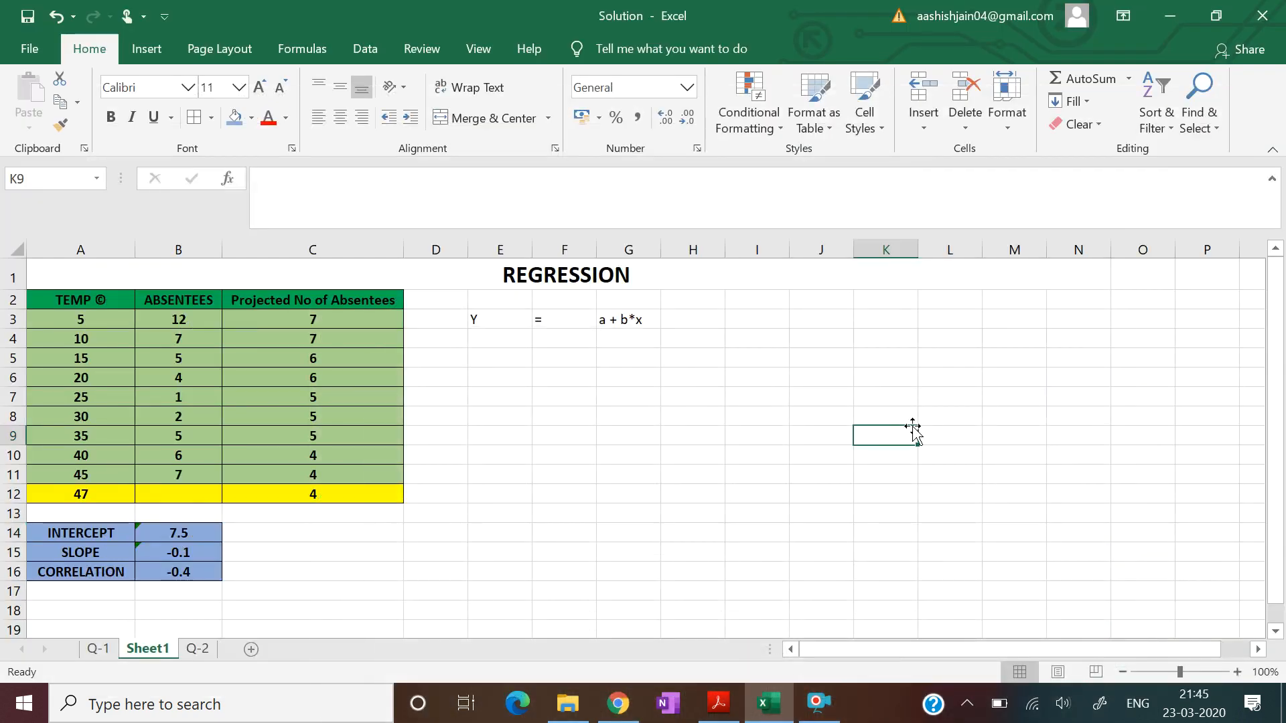
left_click_drag(58, 300, 319, 474)
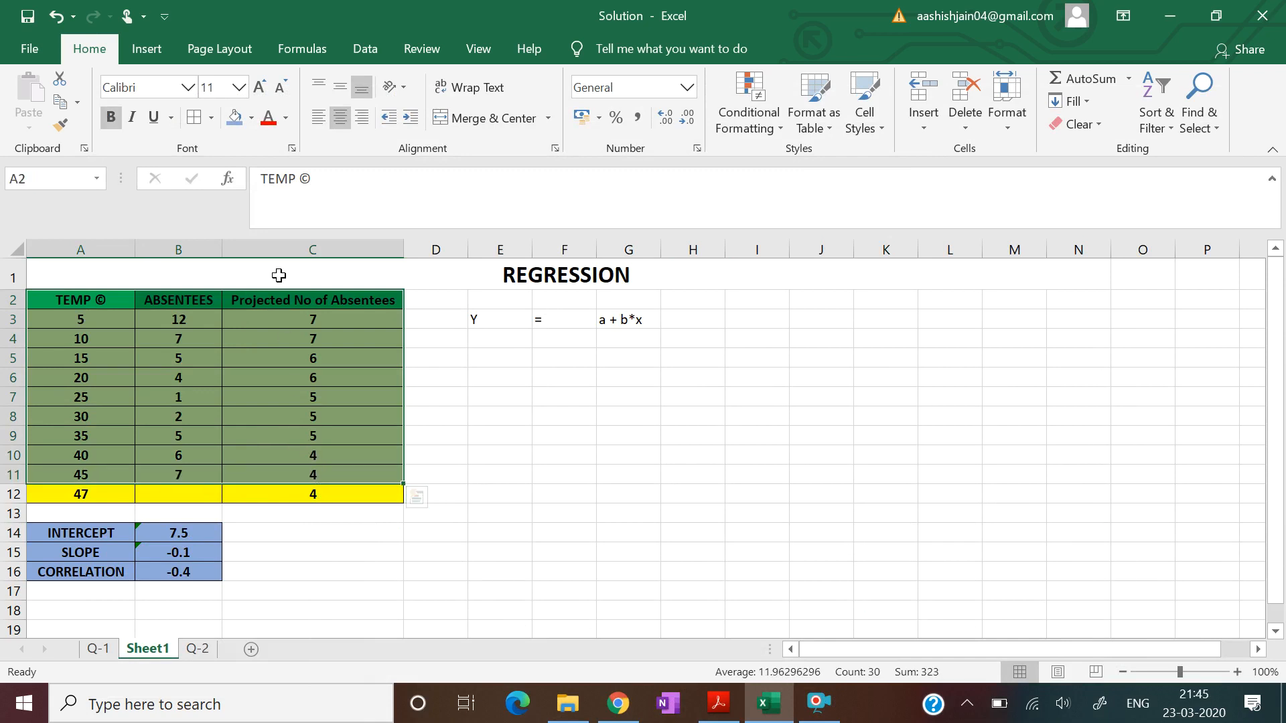
left_click(146, 50)
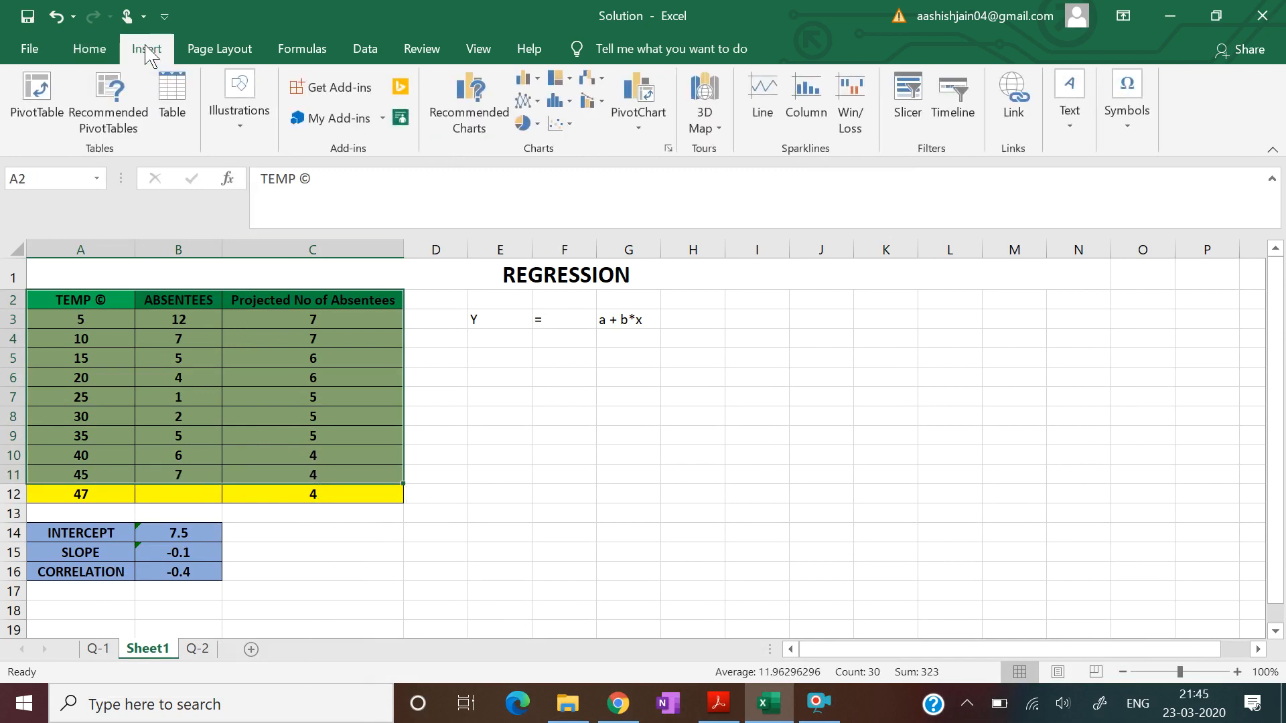
left_click(566, 133)
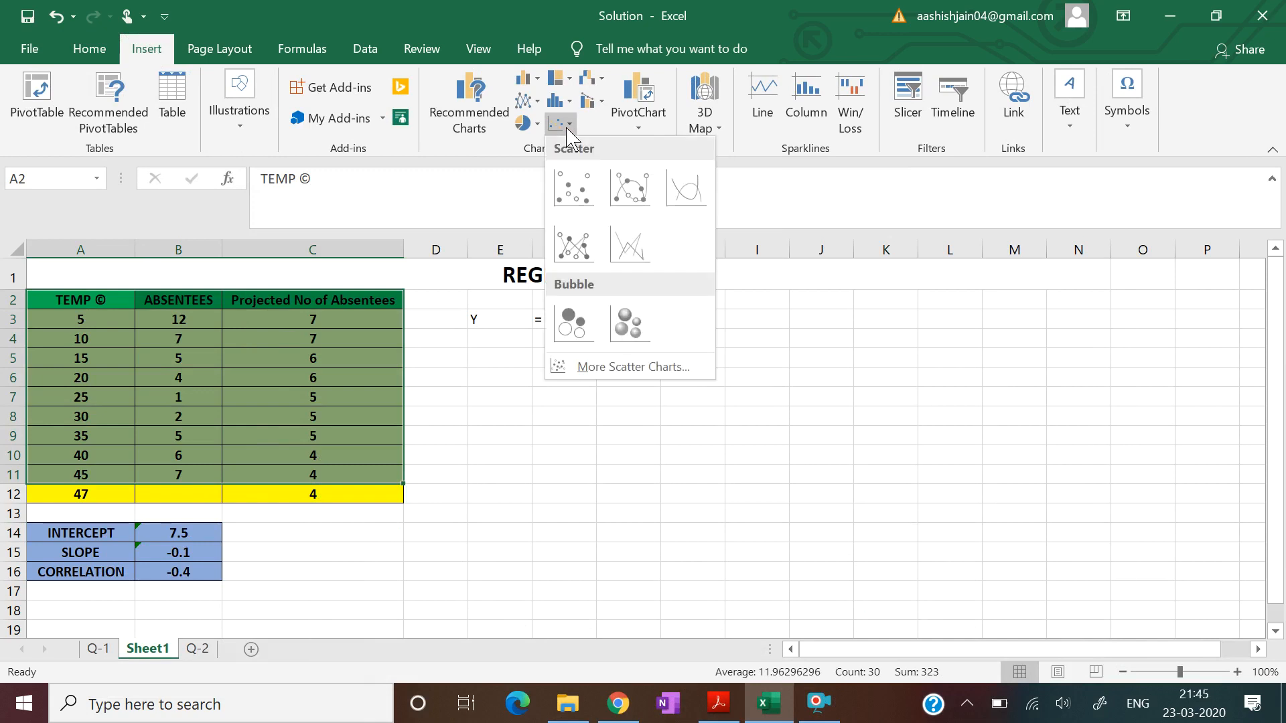
left_click(628, 245)
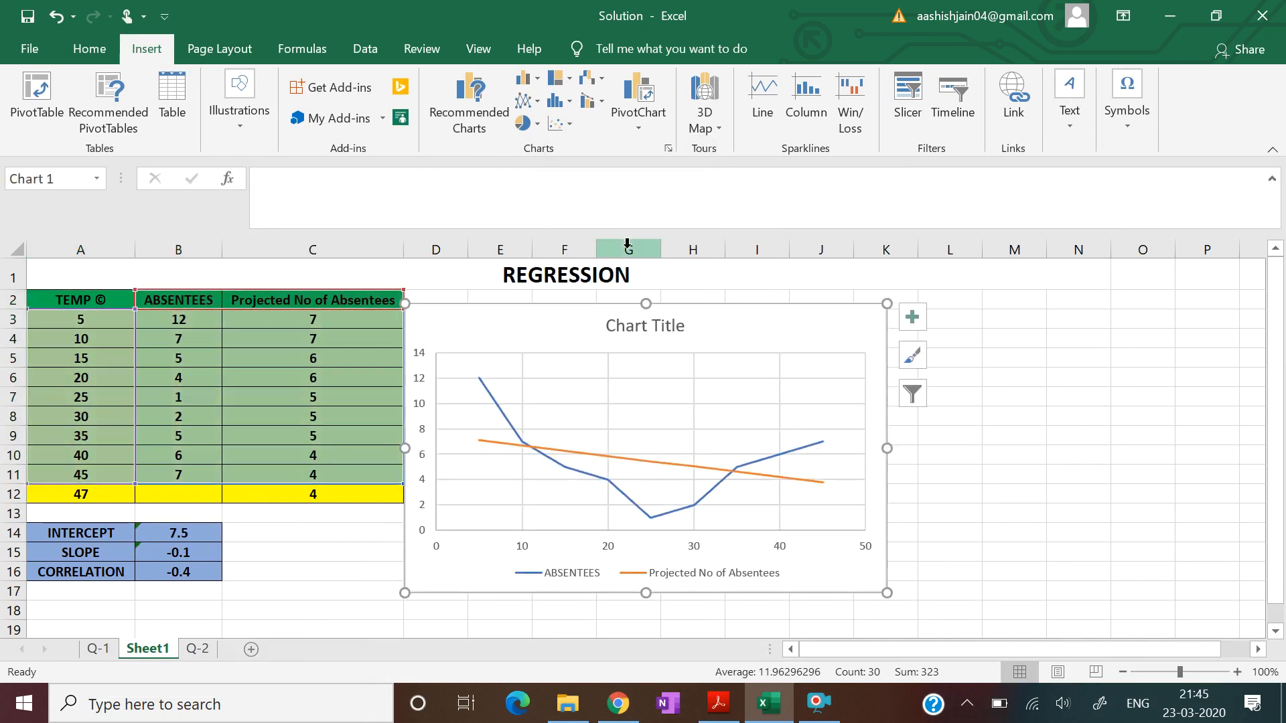
left_click_drag(711, 319, 833, 320)
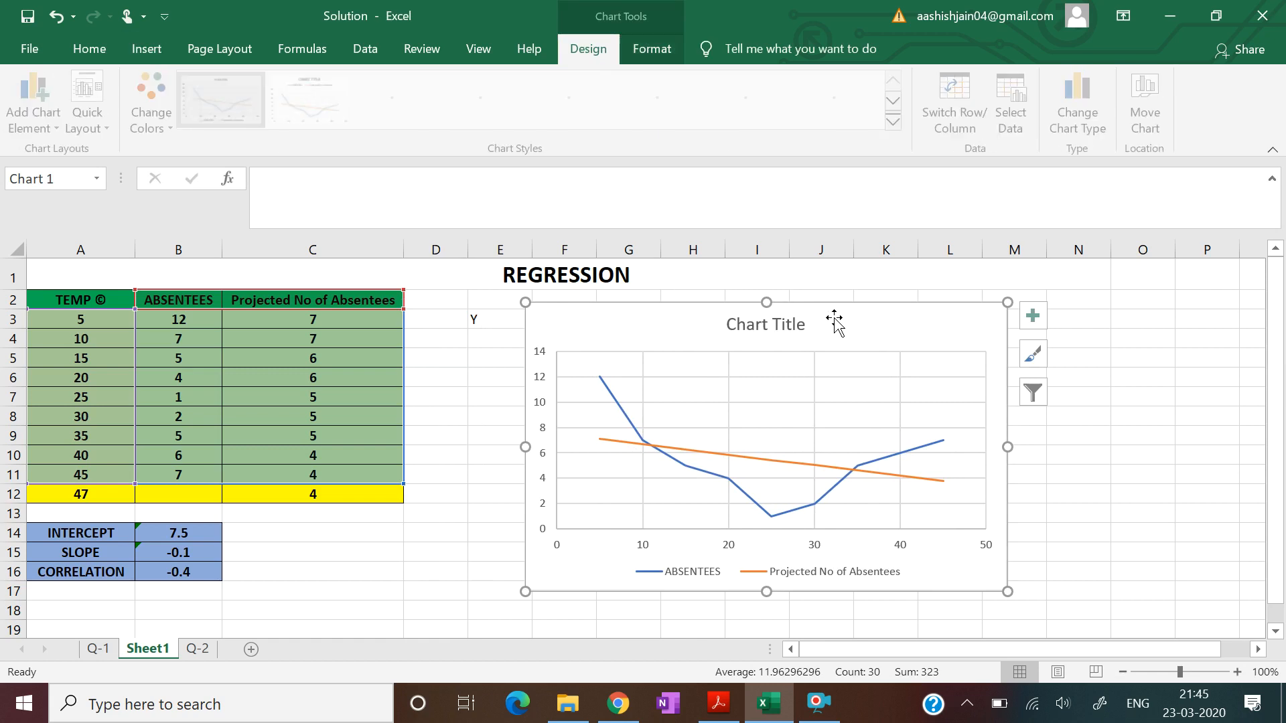
left_click(798, 331)
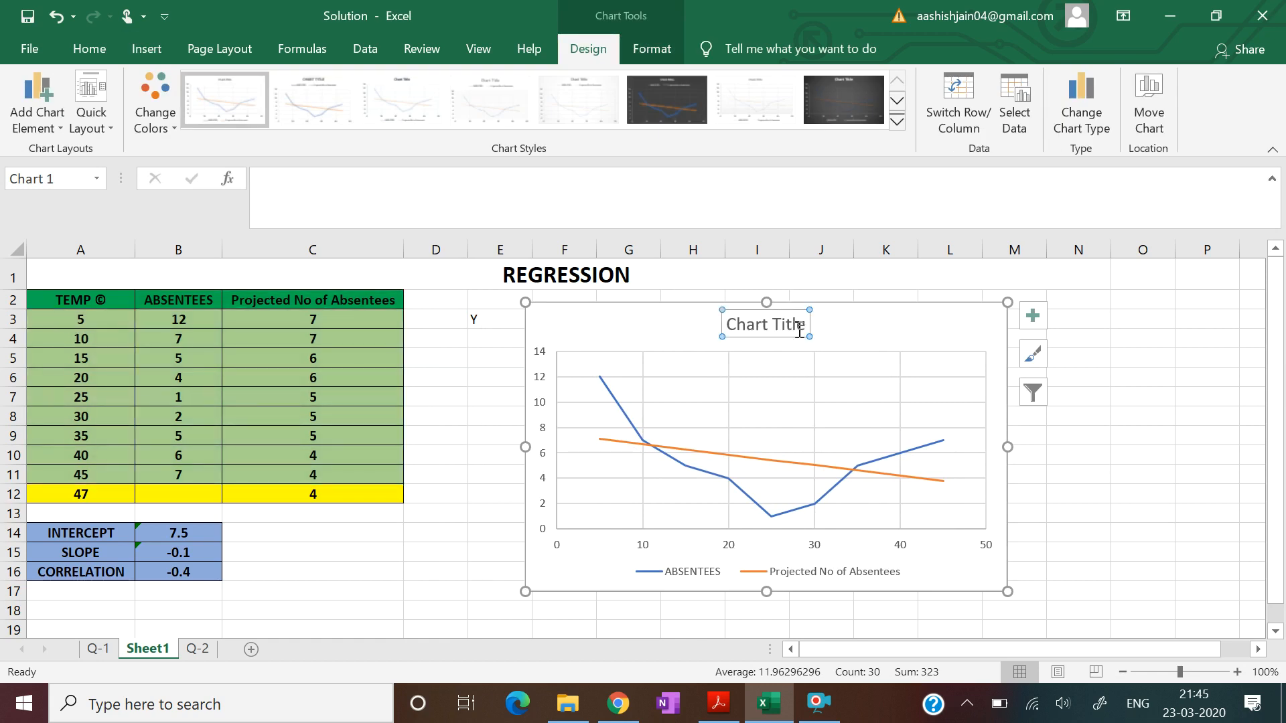
key("BackSpace")
key("BackSpace")
key("BackSpace")
key("ctrl+z")
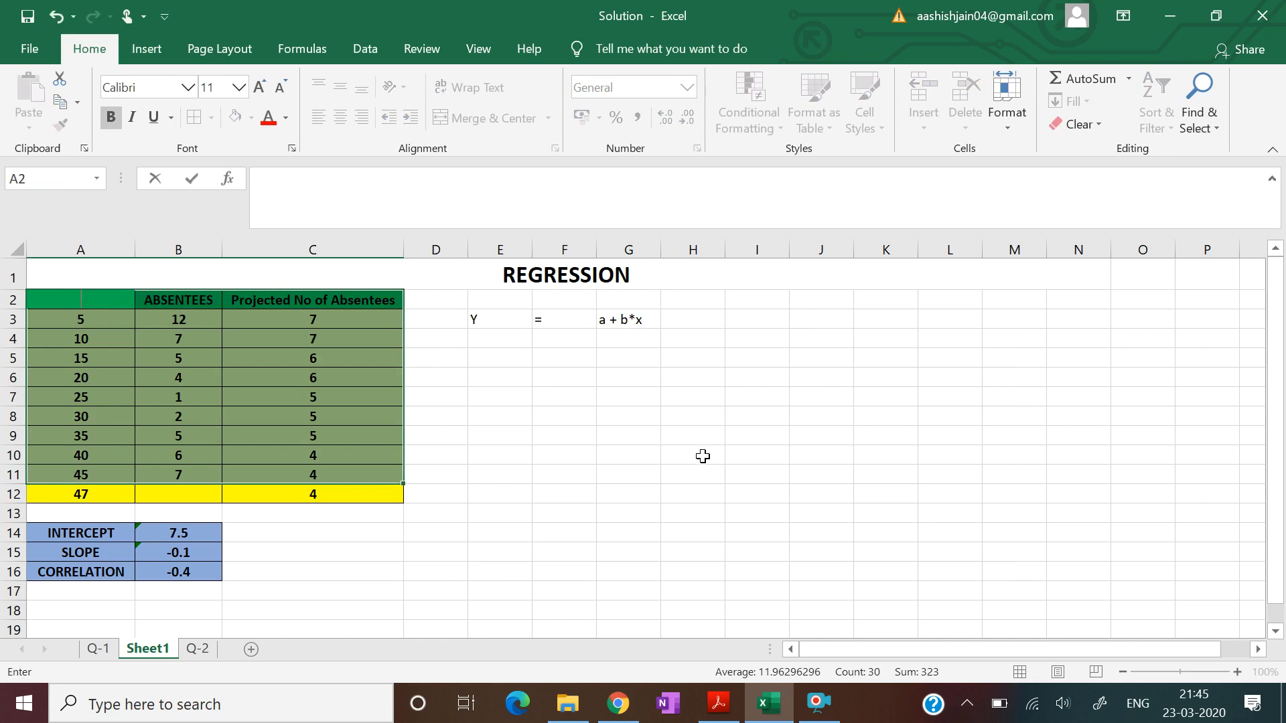
Re-enter the temperature column header in cell A2 as TEMP(c).
type("TEMP(c)")
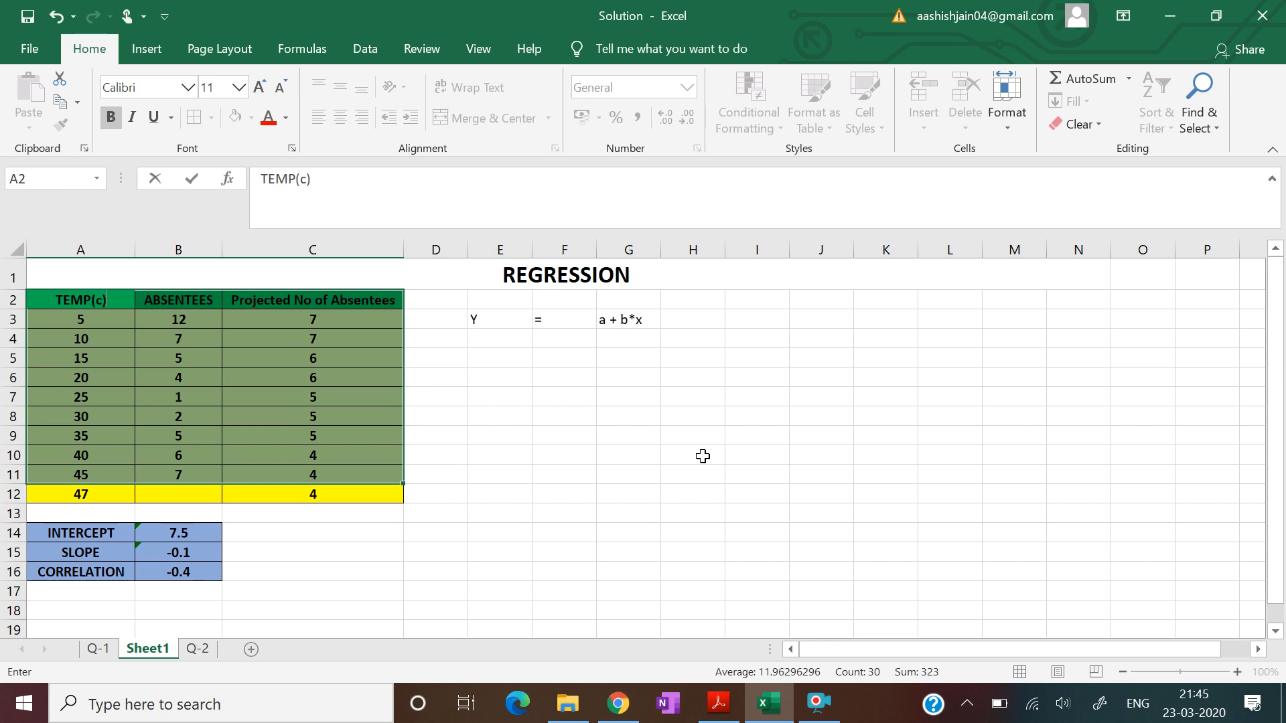
key("Return")
left_click(664, 480)
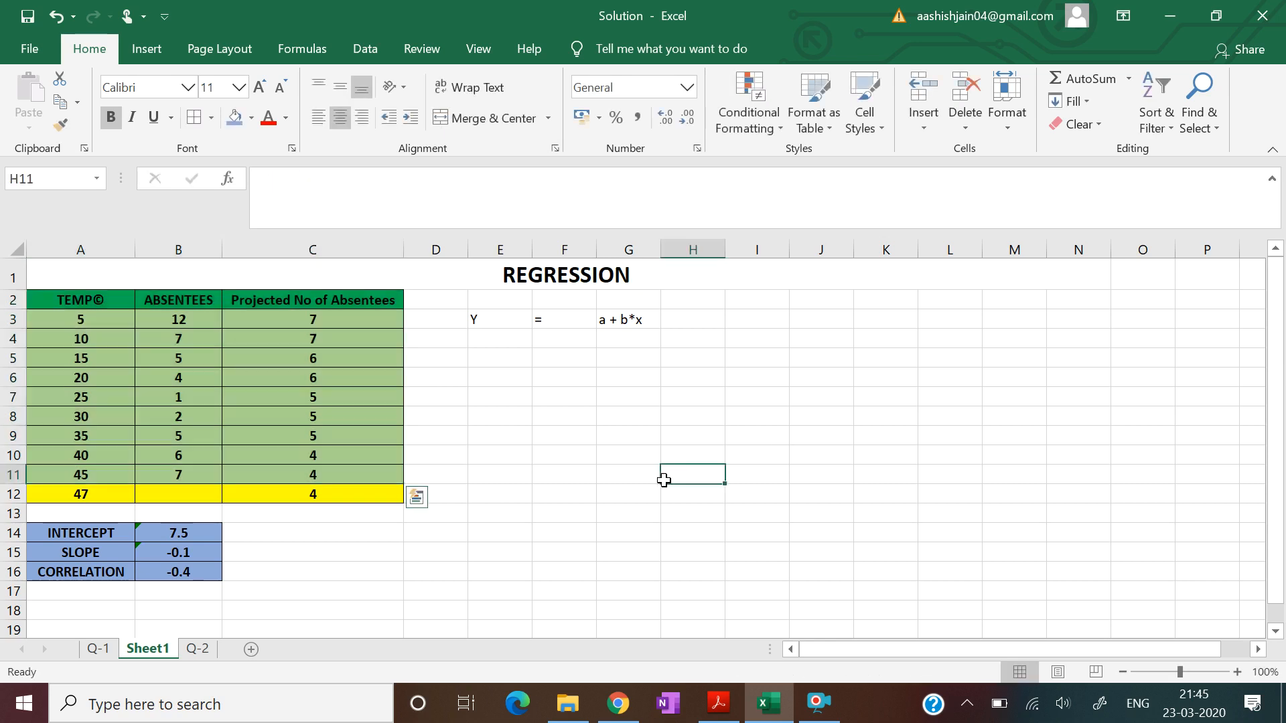
Insert a scatter chart with straight lines from A2:C11 and place it beside the regression formula, over columns H to N.
left_click_drag(80, 299, 304, 471)
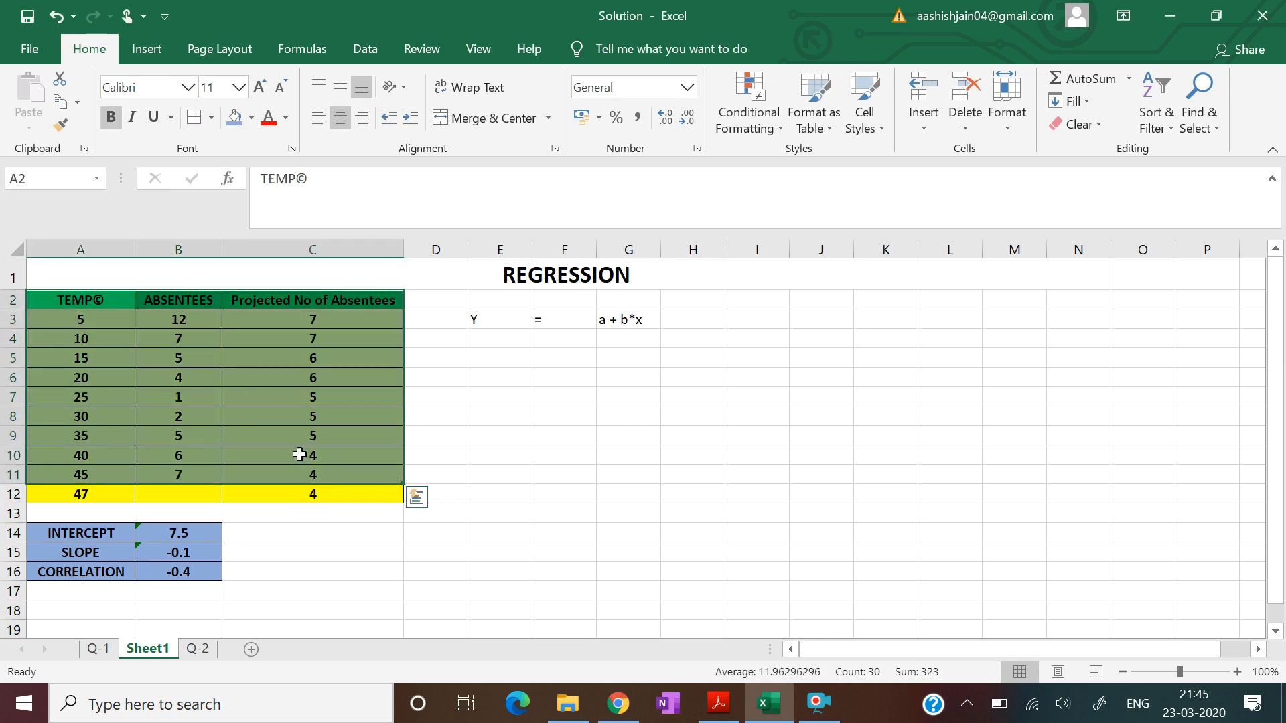
left_click(142, 42)
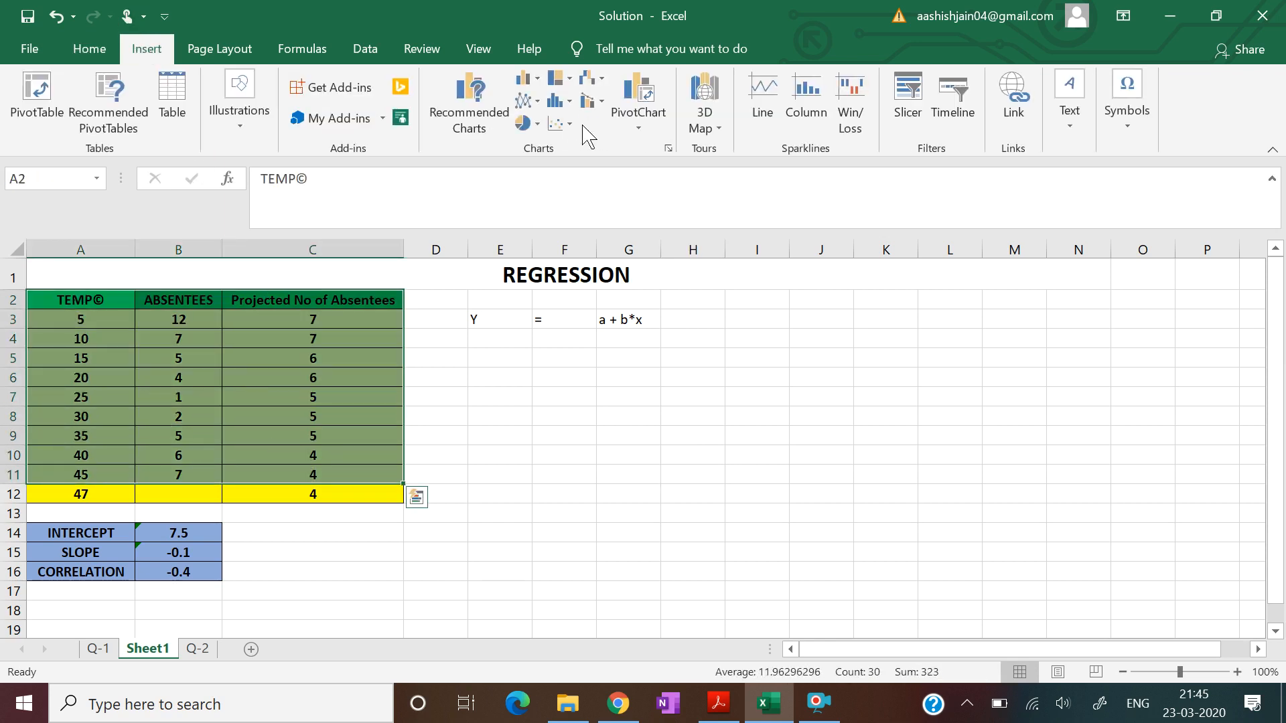
left_click(560, 124)
left_click(617, 247)
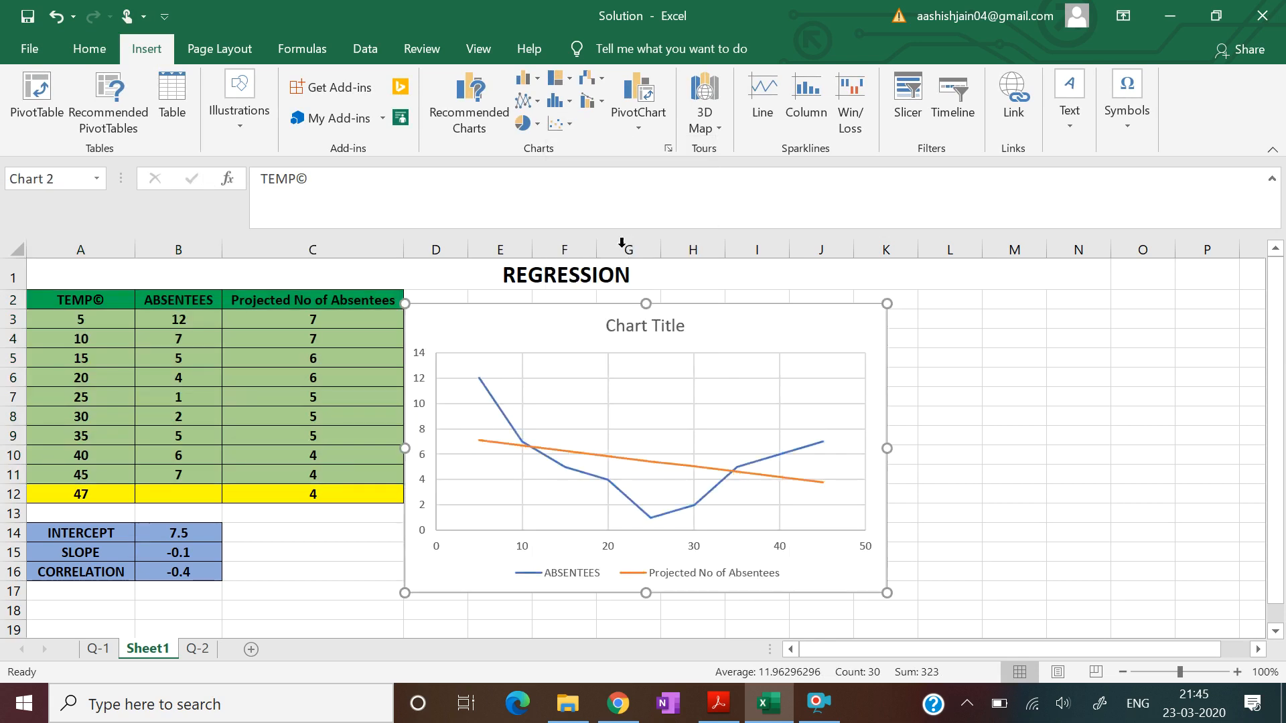
left_click_drag(717, 322, 981, 315)
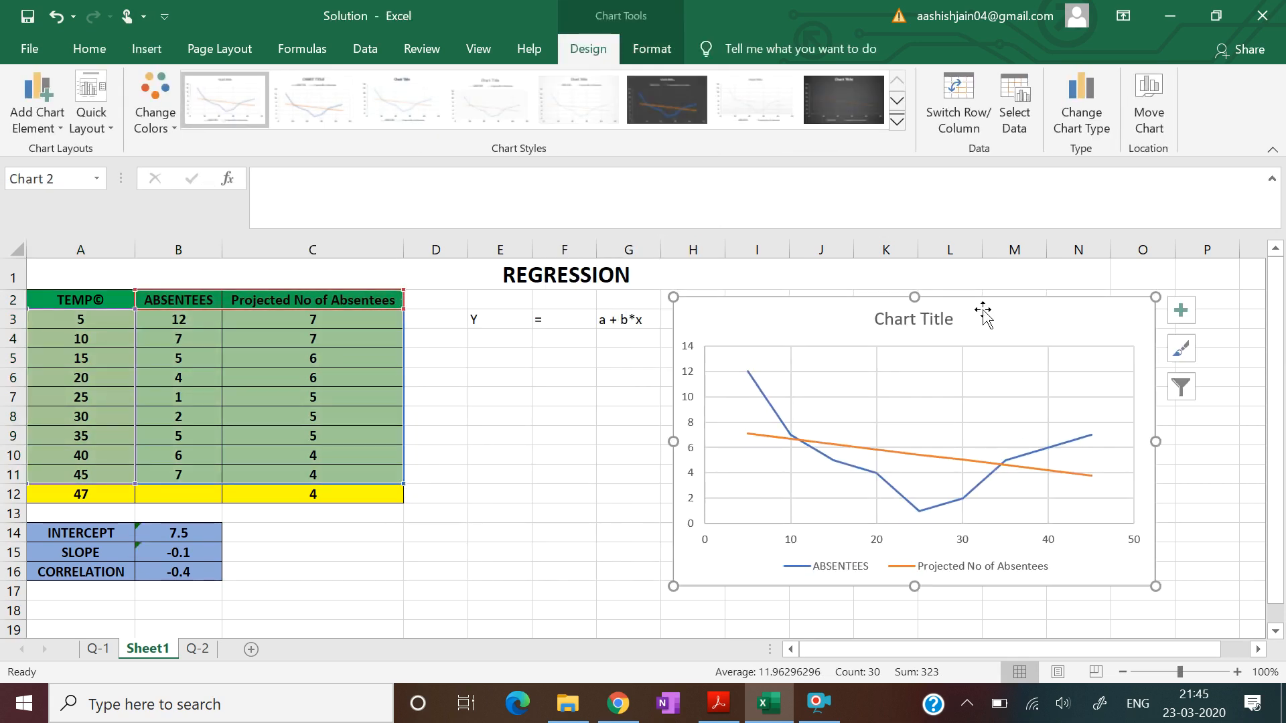
Change the chart title to "Regression Analysis".
left_click(951, 321)
left_click(950, 322)
key("BackSpace")
key("BackSpace")
key("BackSpace")
key("BackSpace")
key("BackSpace")
key("BackSpace")
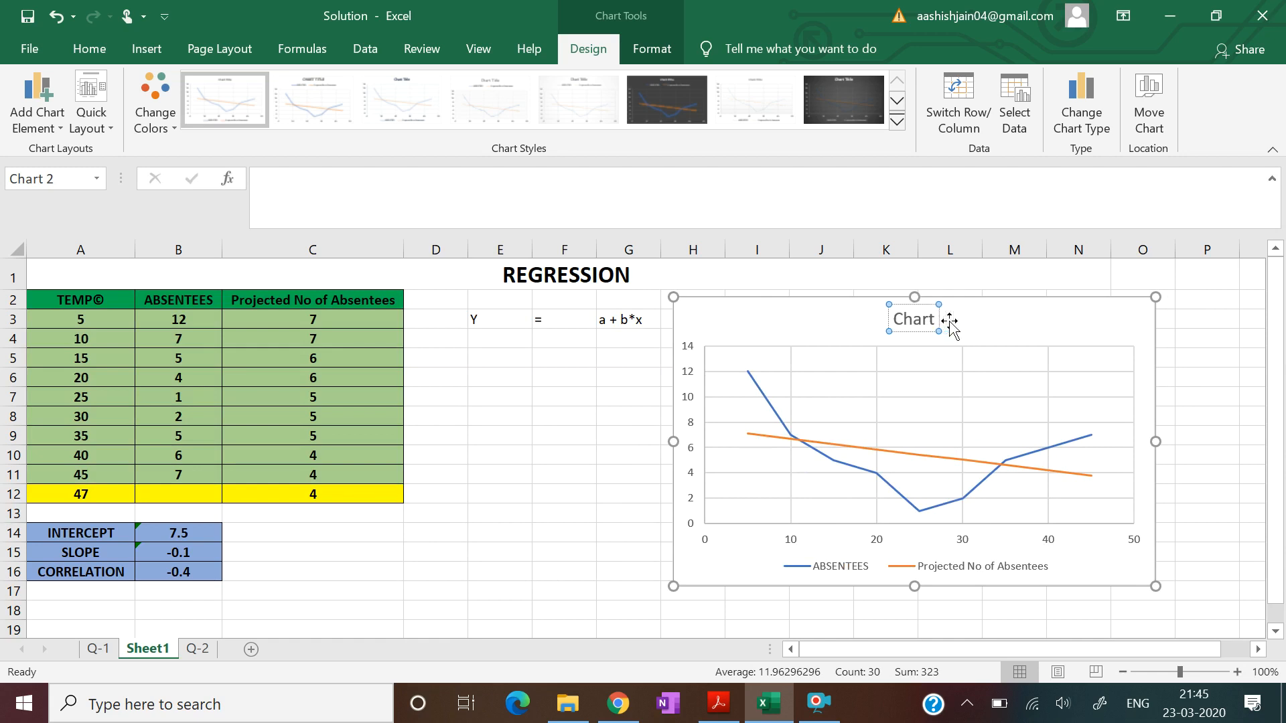
key("BackSpace")
key("BackSpace")
key("BackSpace")
key("BackSpace")
key("BackSpace")
type("Regress")
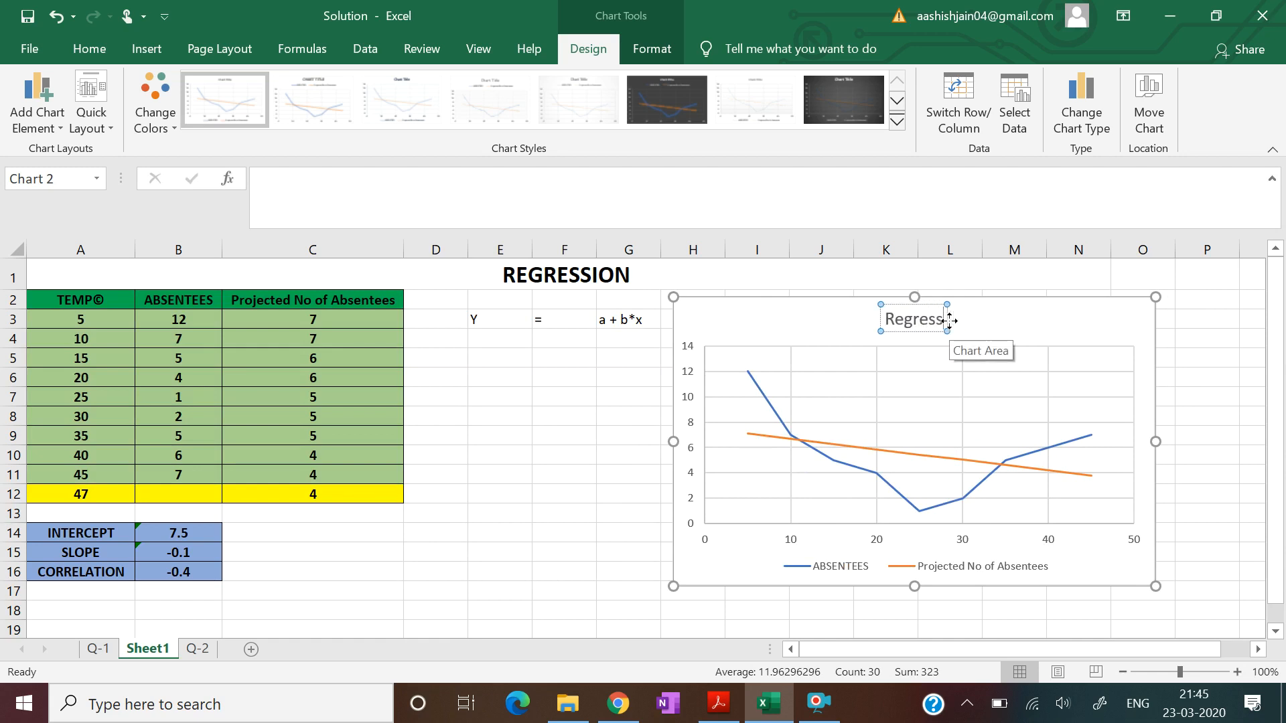
type("ion Ana")
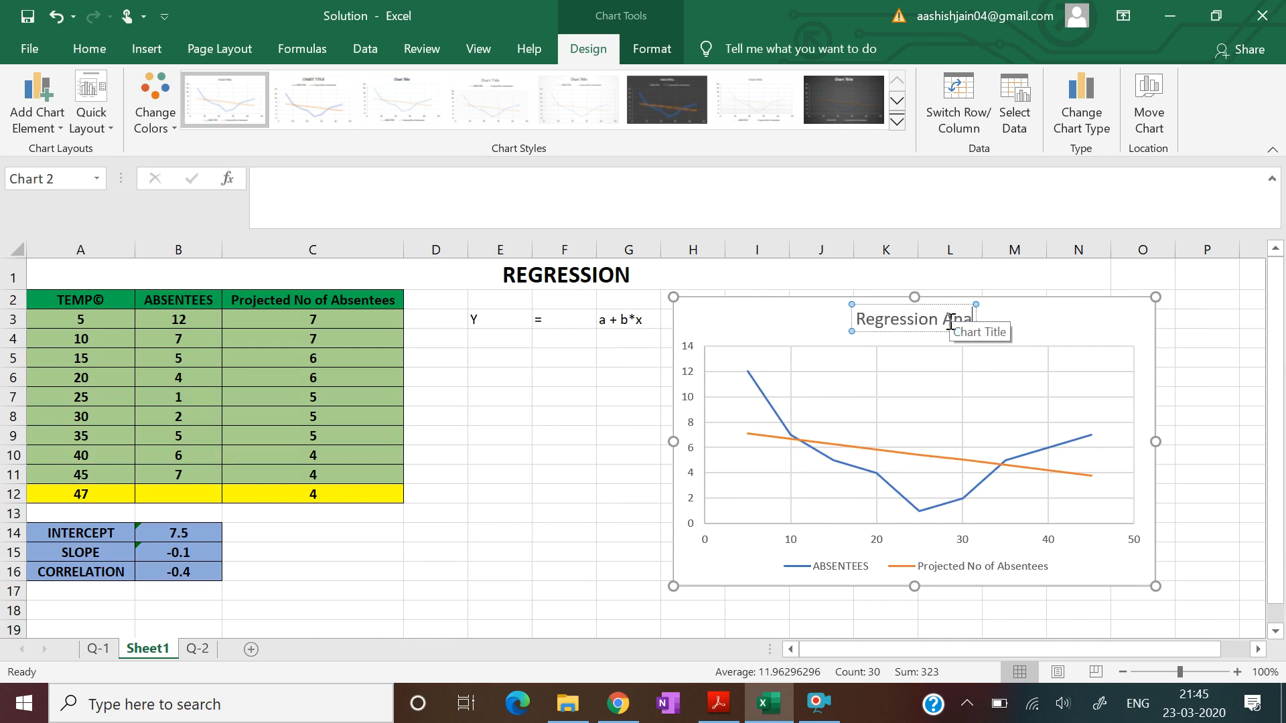
type("lysis")
left_click(1068, 321)
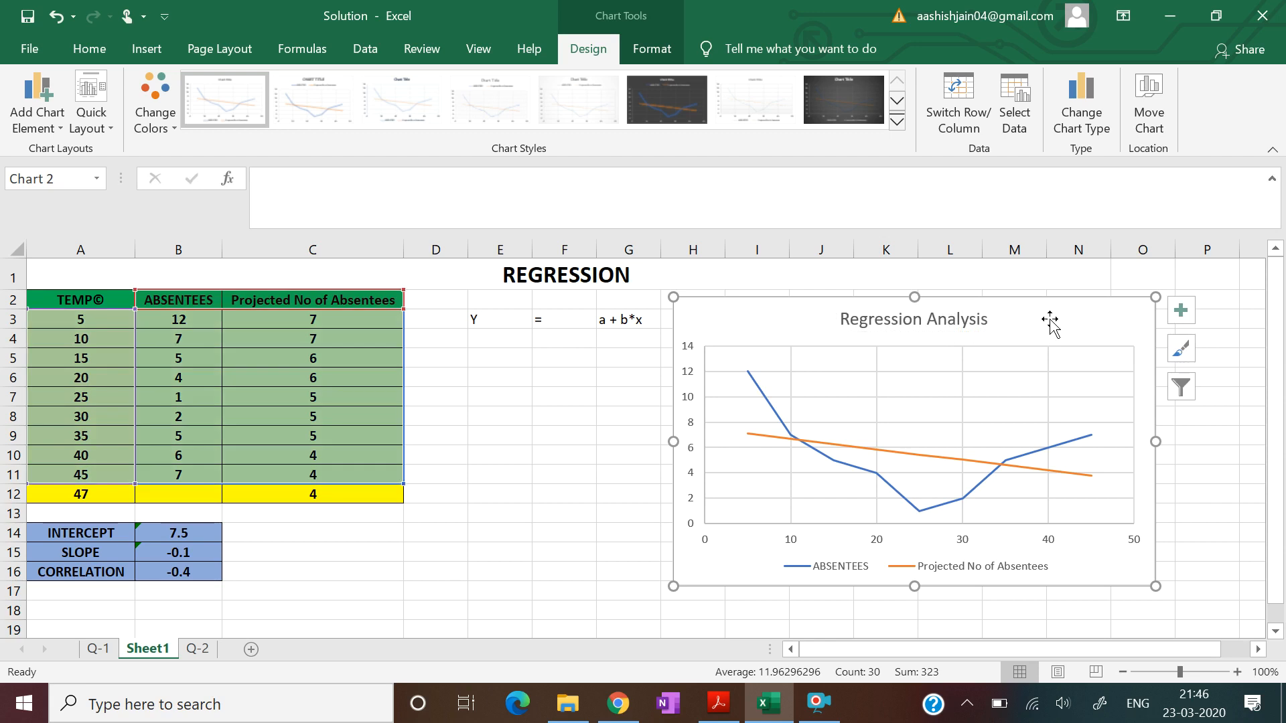
Add a primary horizontal axis title to the chart and name it "Temperature".
left_click(688, 355)
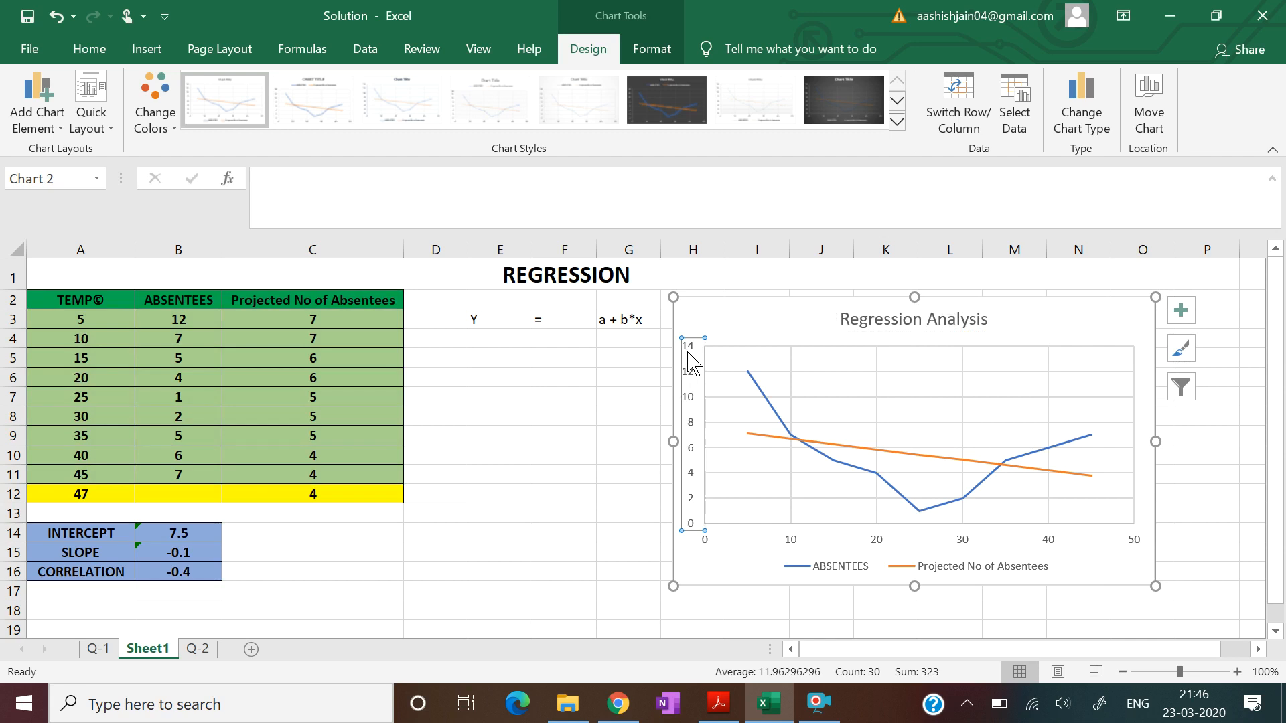
left_click(57, 129)
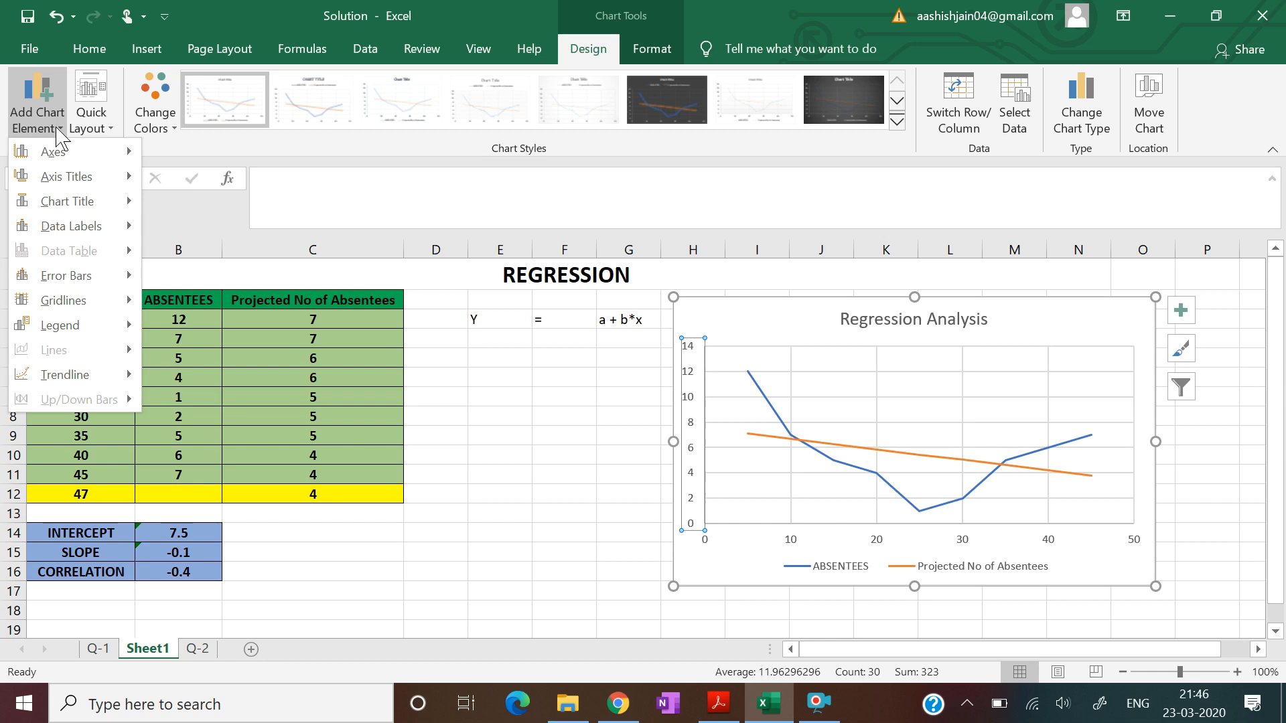
mouse_move(64, 179)
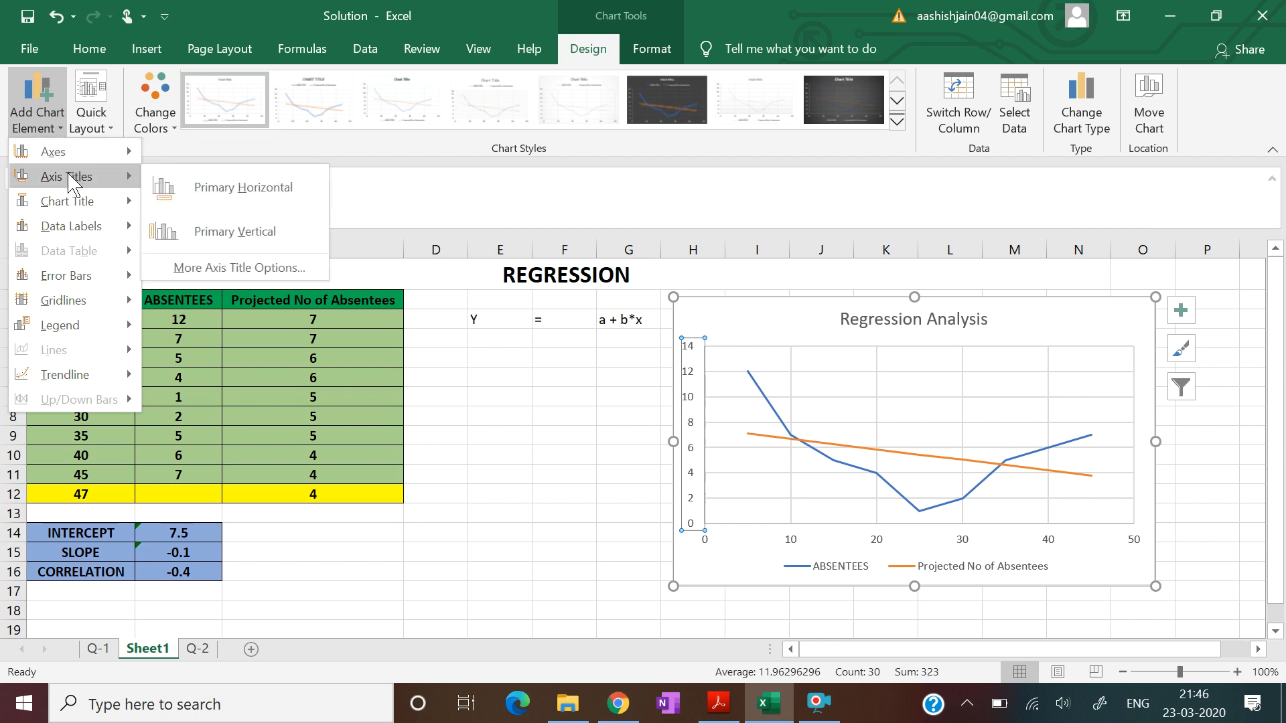
left_click(211, 199)
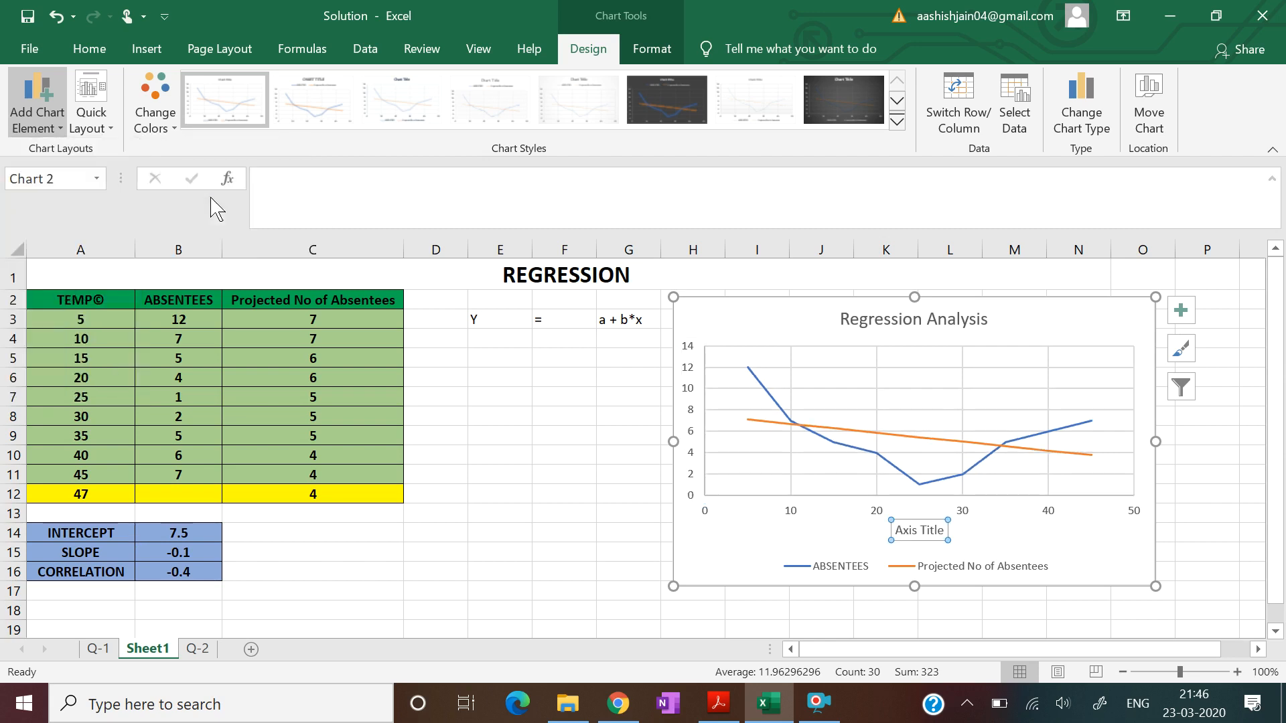
left_click(937, 530)
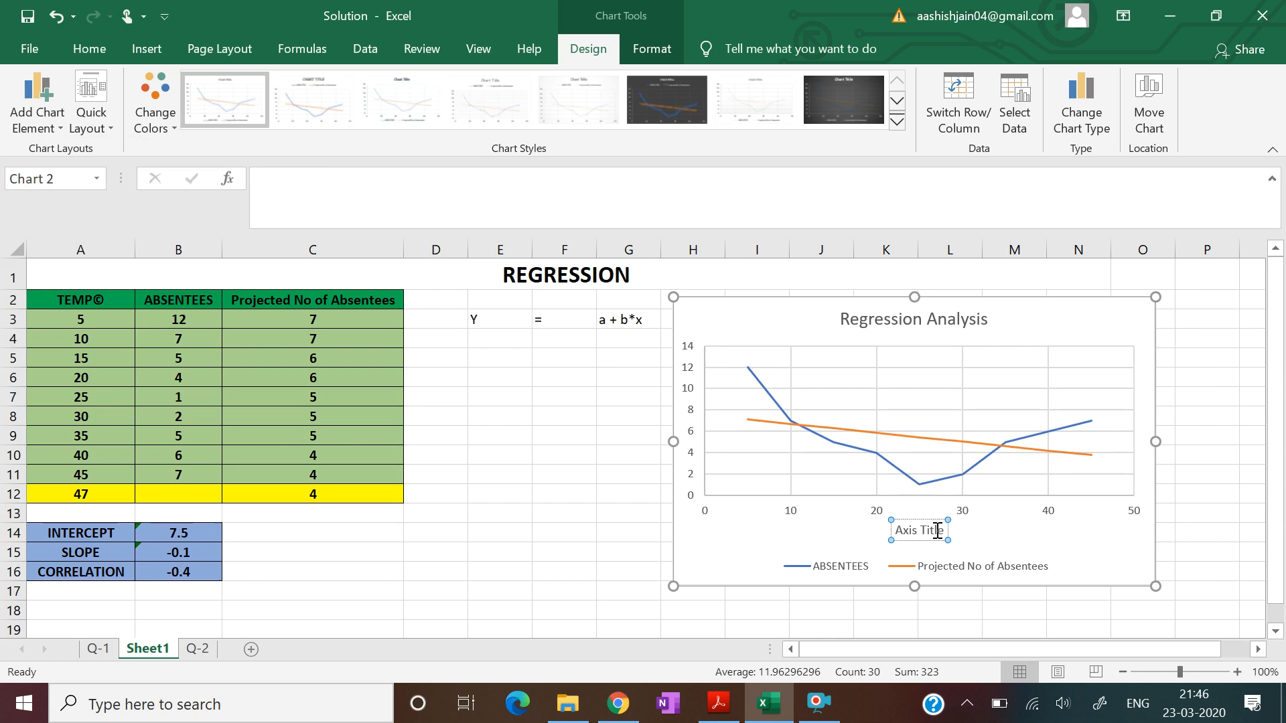
key("BackSpace")
key("BackSpace")
key("BackSpace")
key("BackSpace")
key("BackSpace")
key("BackSpace")
key("BackSpace")
key("BackSpace")
key("BackSpace")
key("BackSpace")
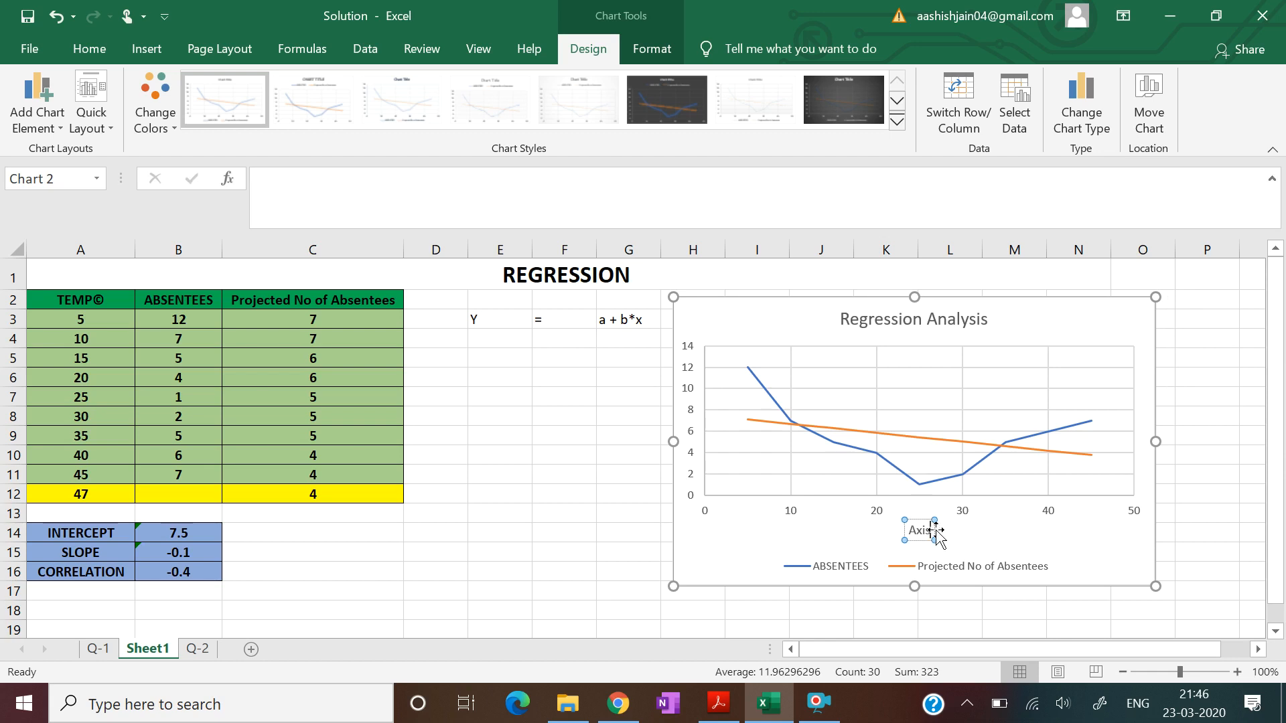
type("Te")
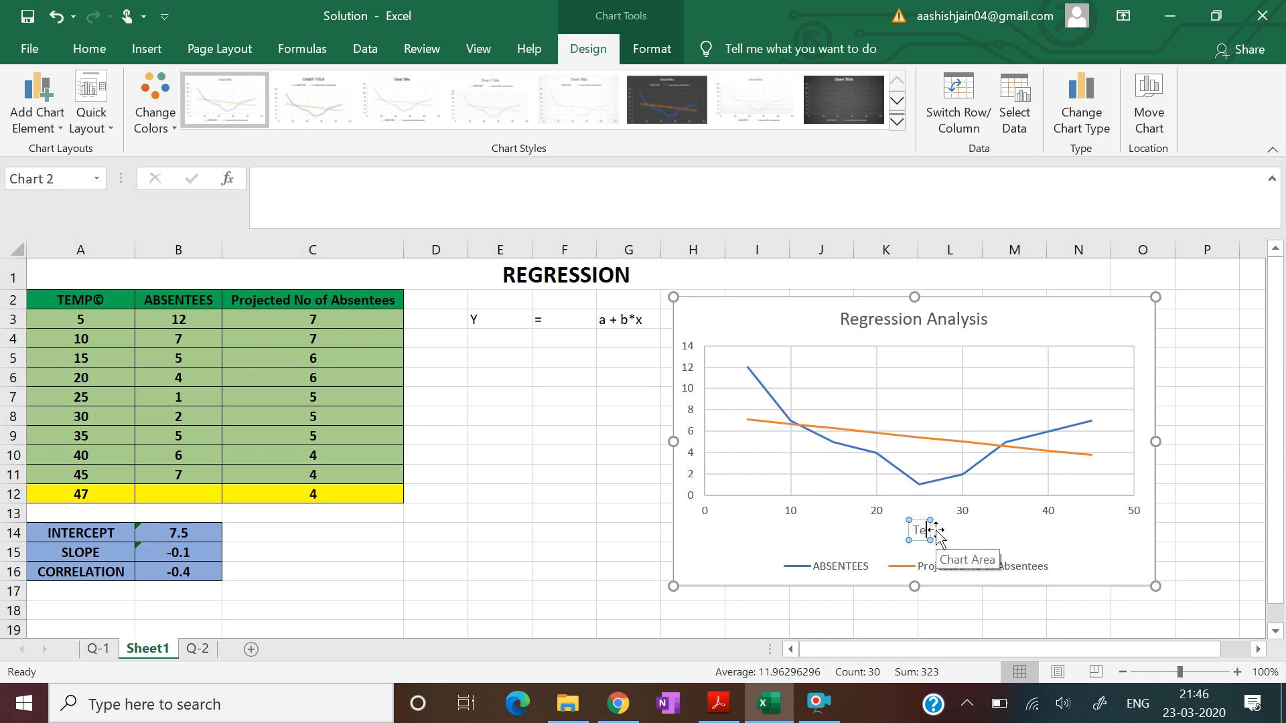
type("mper")
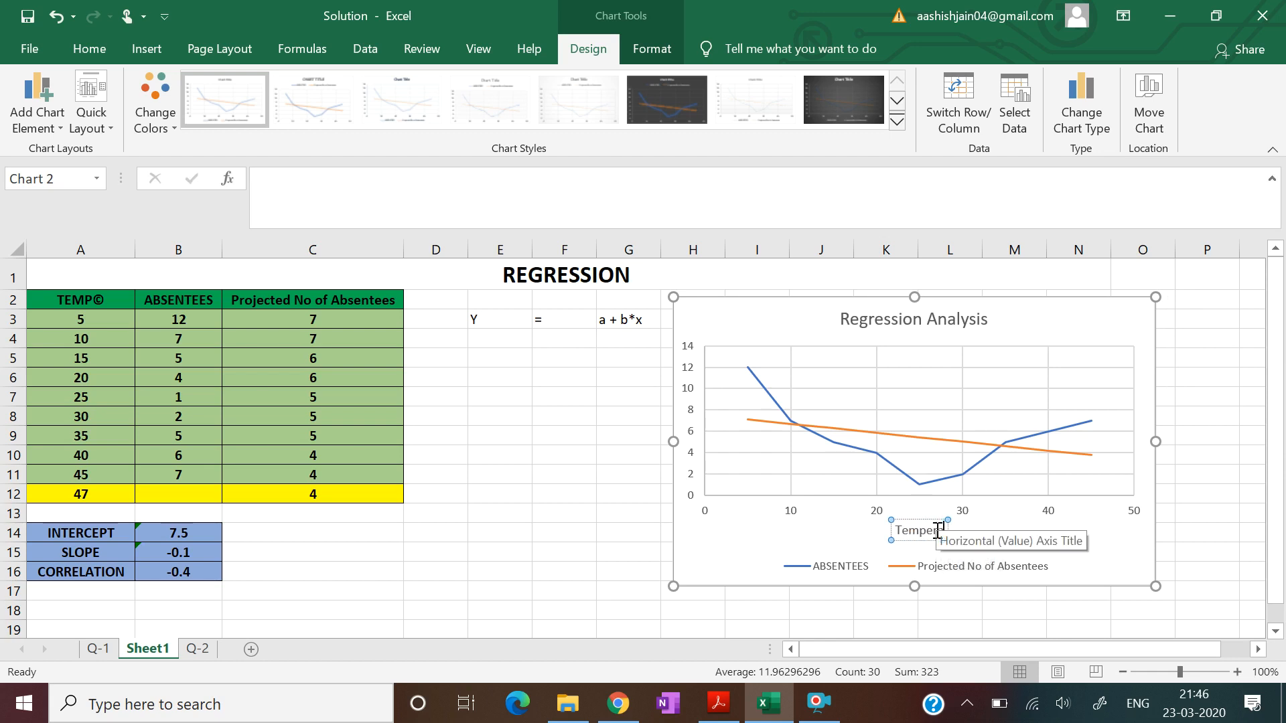
type("ature")
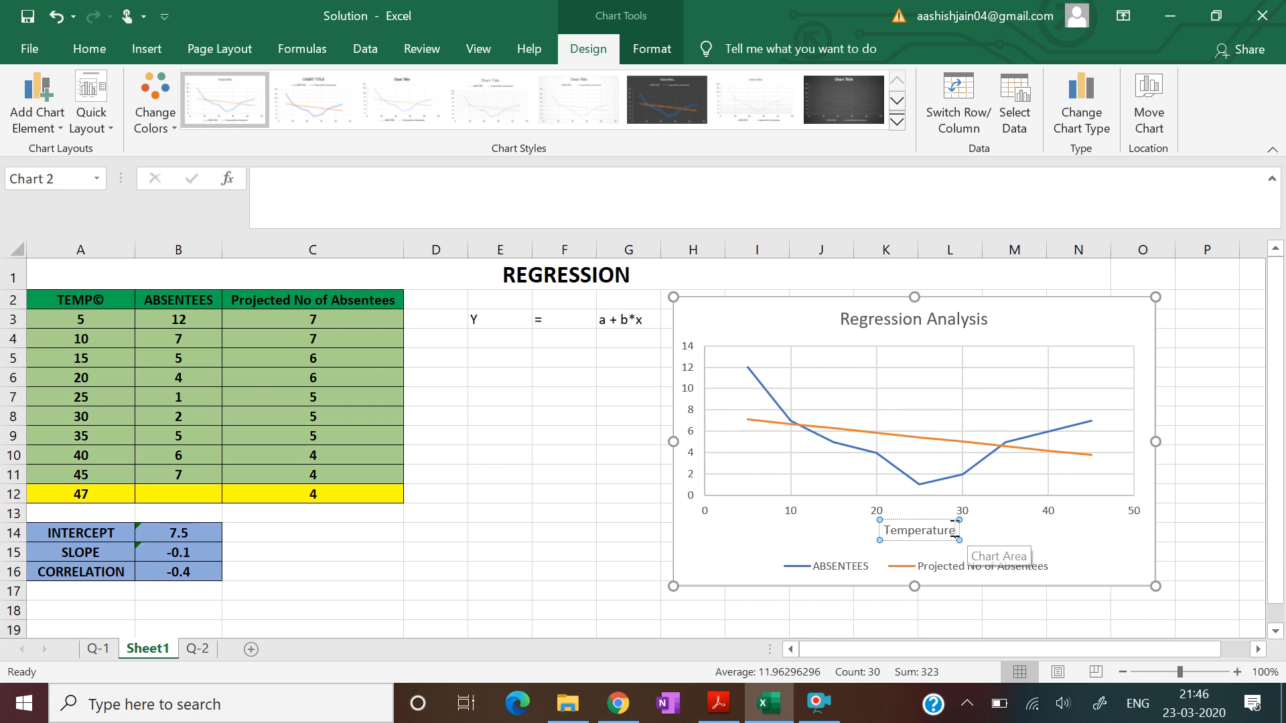
Make the horizontal axis title "Temperature" bold.
left_click_drag(956, 531, 885, 531)
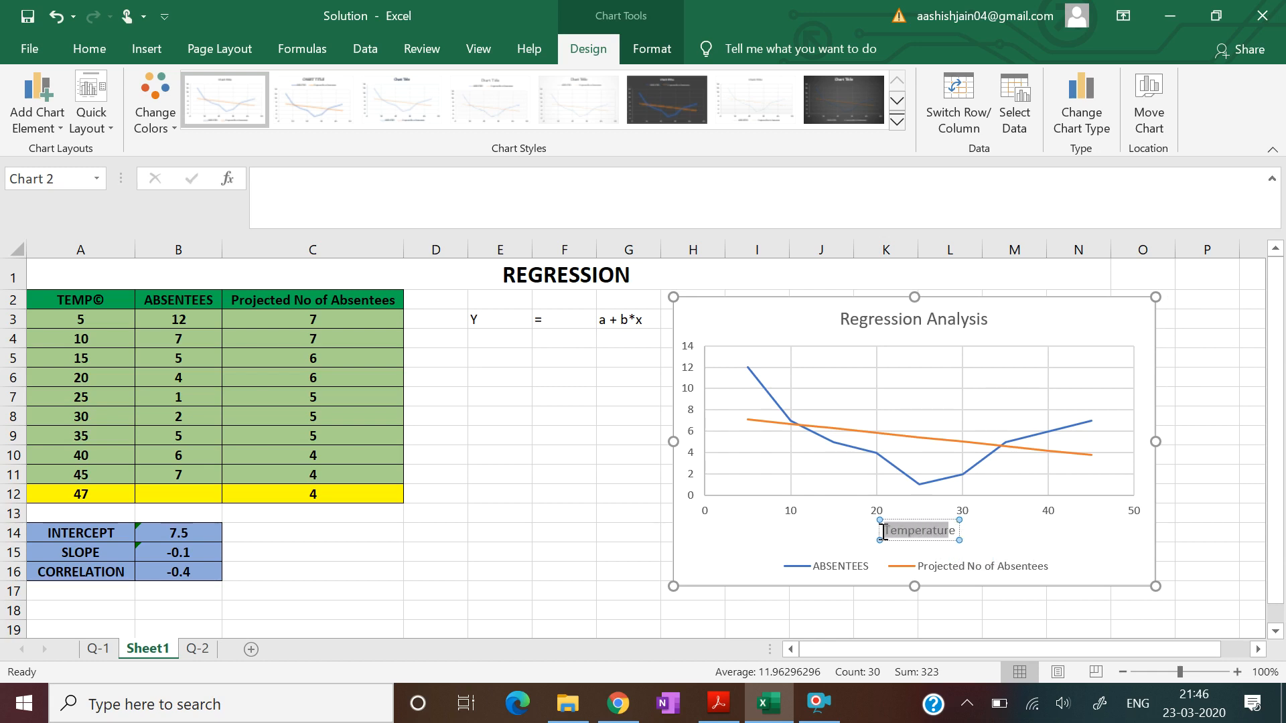
left_click(1006, 548)
left_click(891, 531)
left_click_drag(885, 530, 964, 530)
left_click(970, 501)
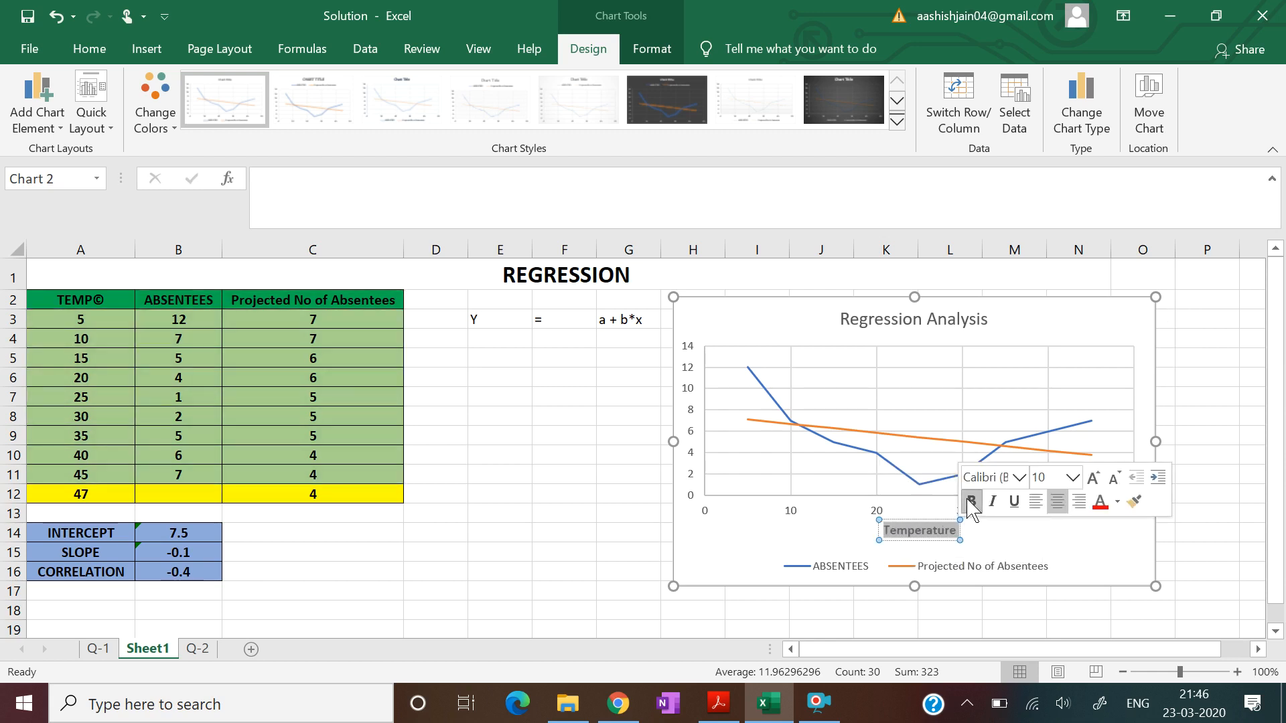
left_click(1014, 569)
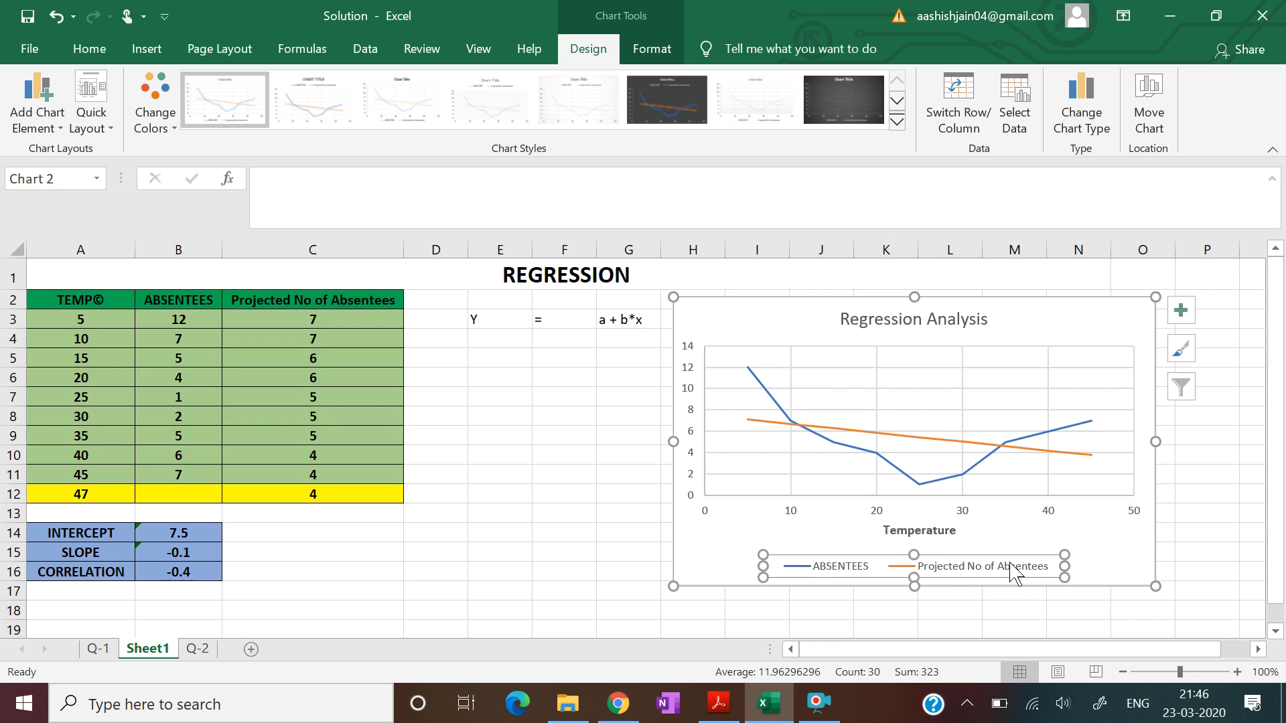
Add a primary vertical axis title to the chart and name it "Absentess".
left_click(47, 124)
mouse_move(63, 173)
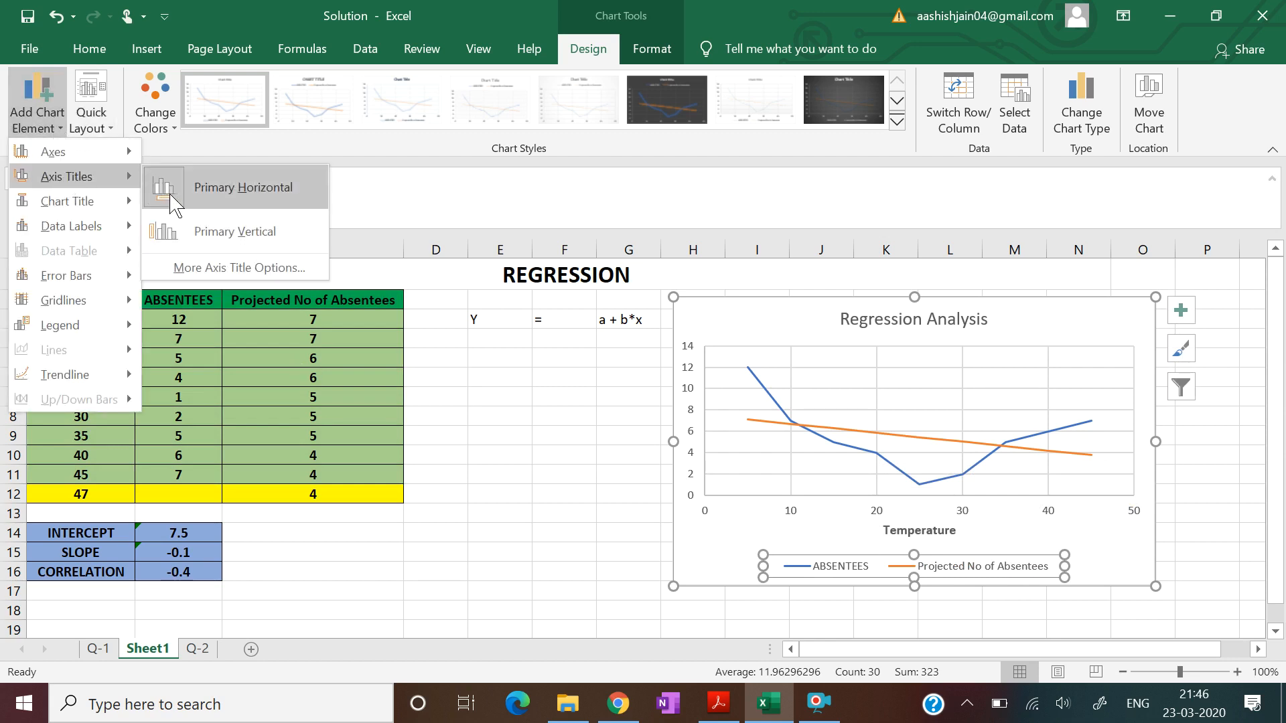
left_click(194, 226)
left_click(698, 404)
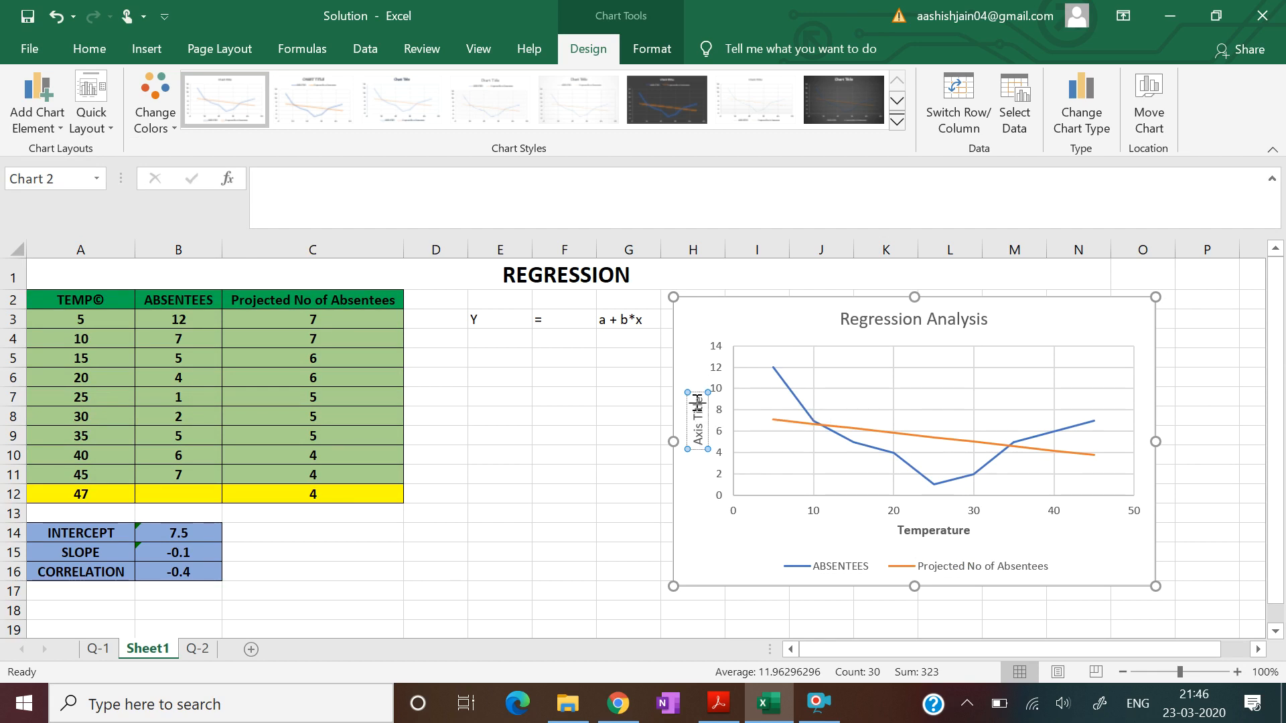
key("BackSpace")
key("BackSpace")
key("BackSpace")
key("BackSpace")
key("BackSpace")
key("BackSpace")
key("BackSpace")
key("BackSpace")
key("BackSpace")
key("BackSpace")
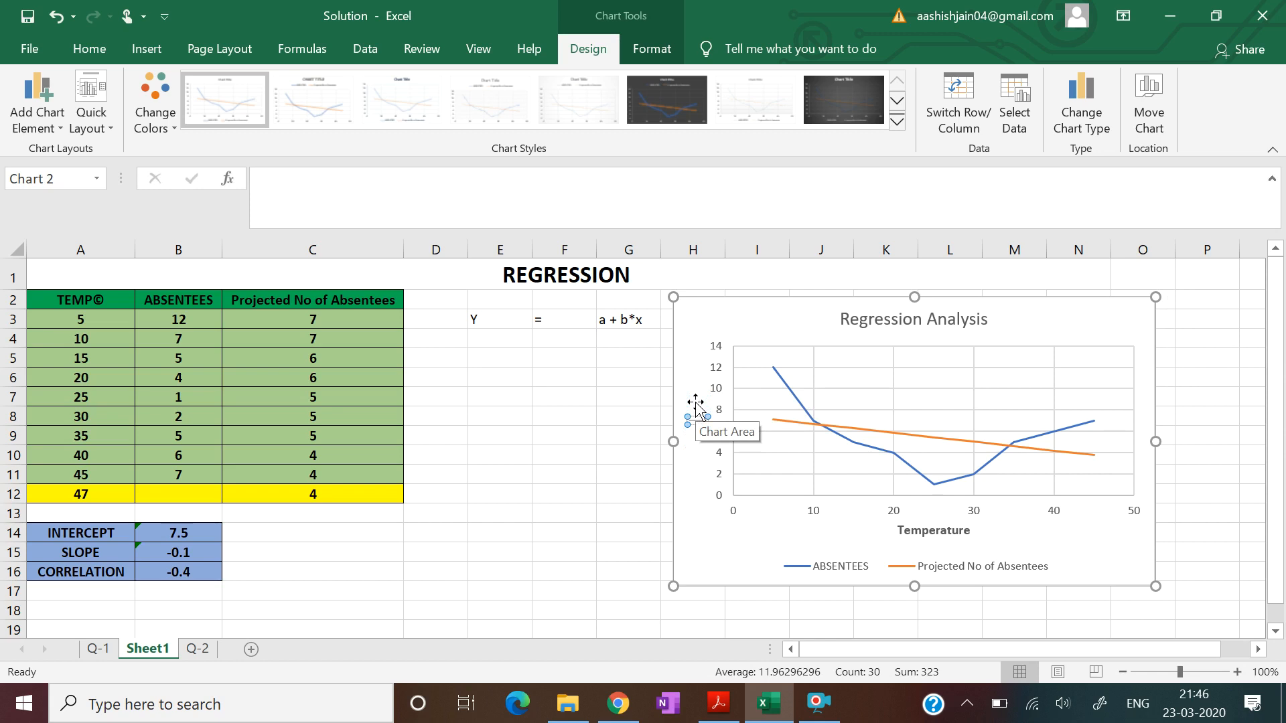
type("Absentees")
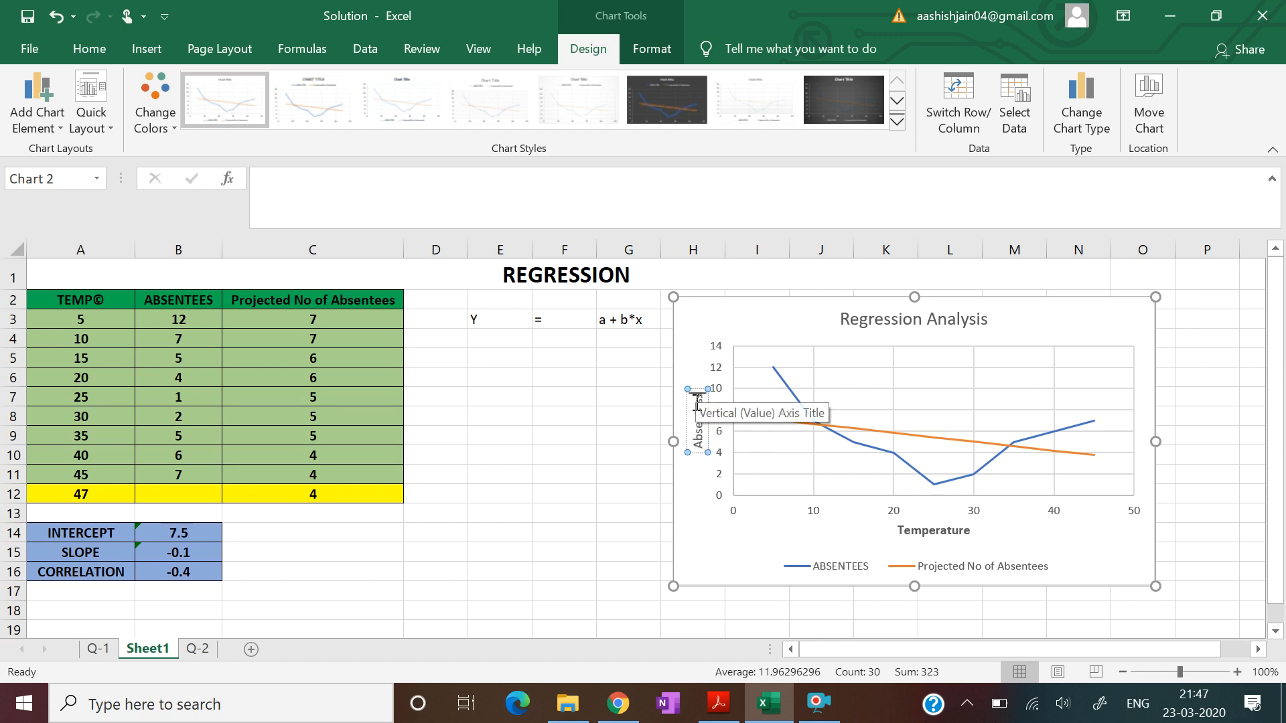
Make the vertical axis title bold and move the chart to just below the Y = a + b*x formula.
left_click_drag(699, 398, 698, 457)
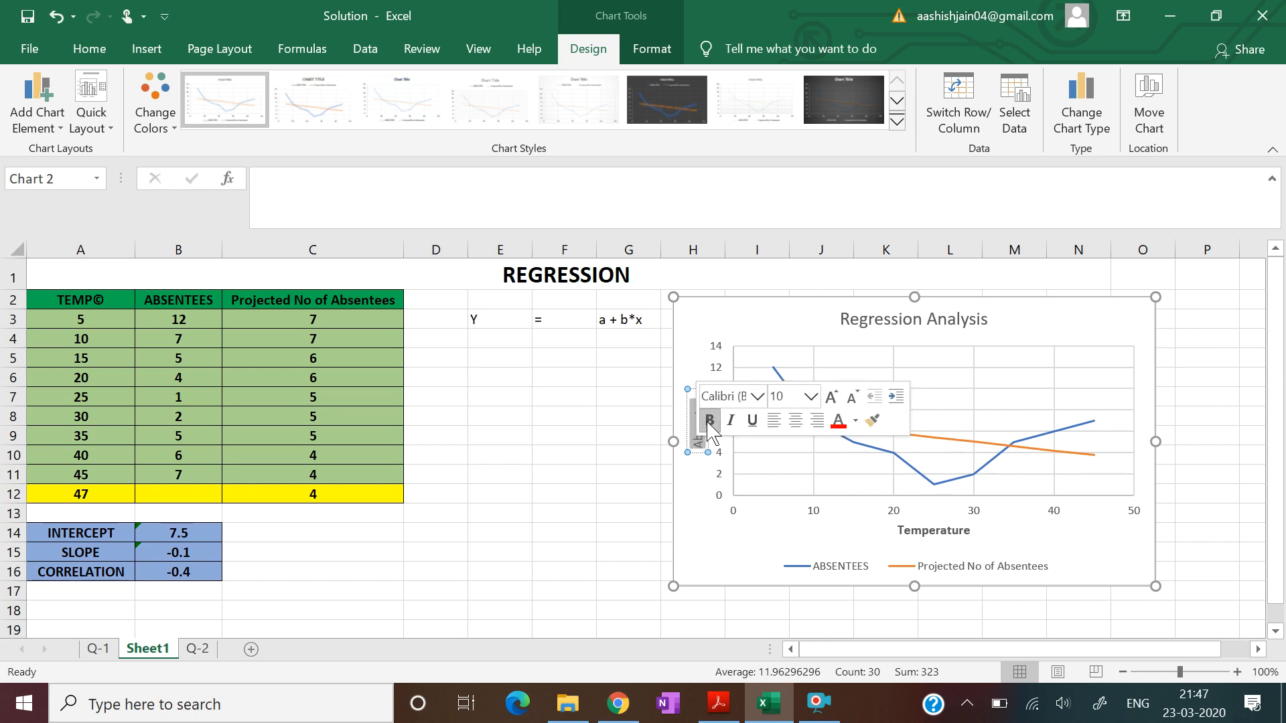
left_click(726, 515)
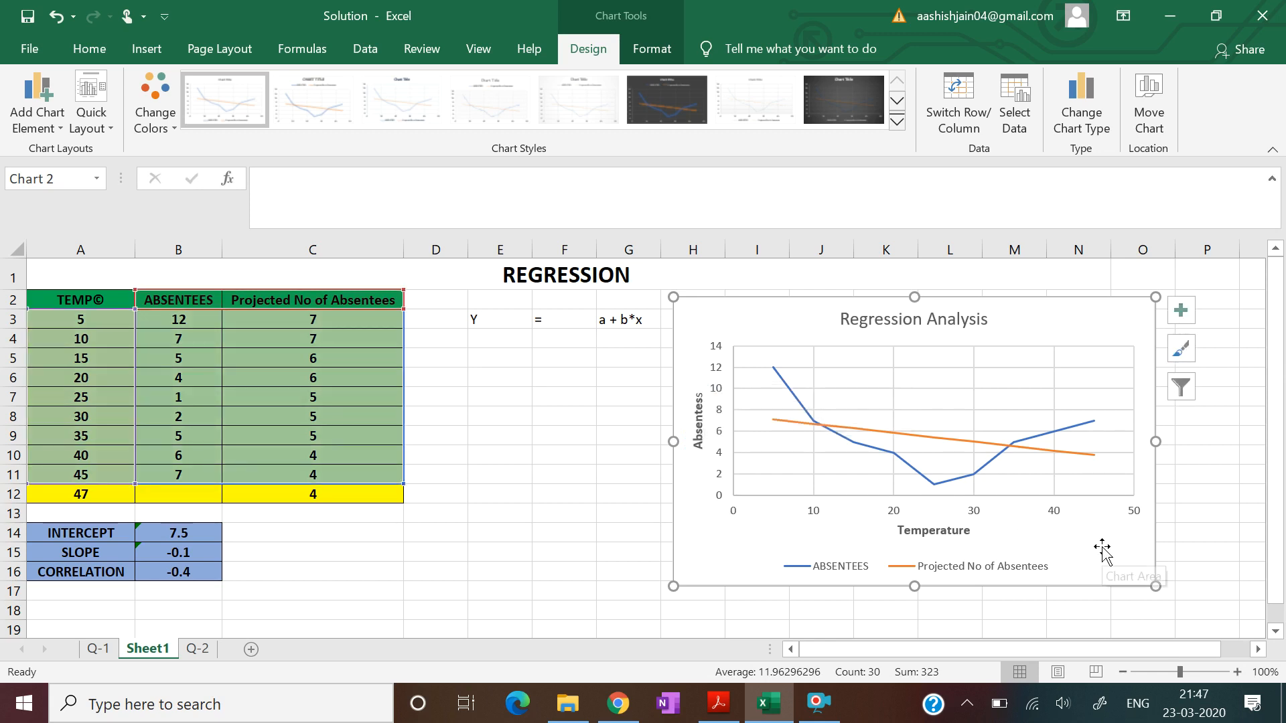
left_click_drag(1020, 323, 860, 372)
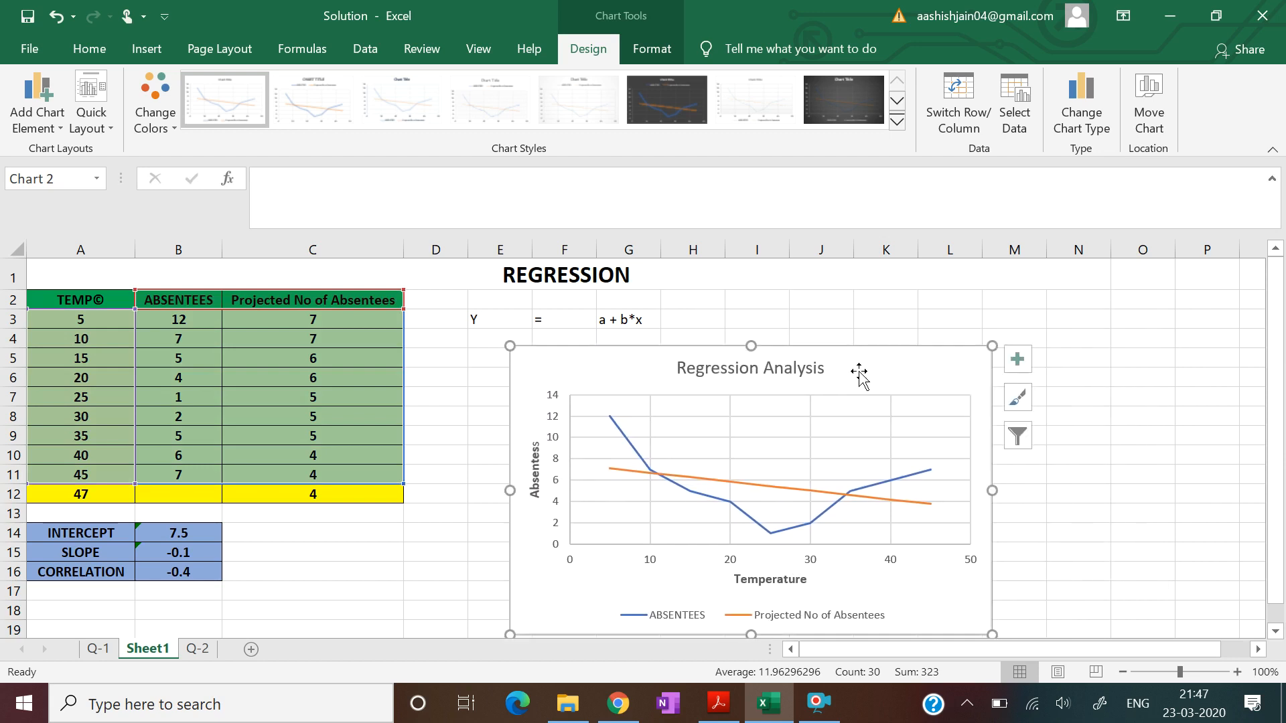